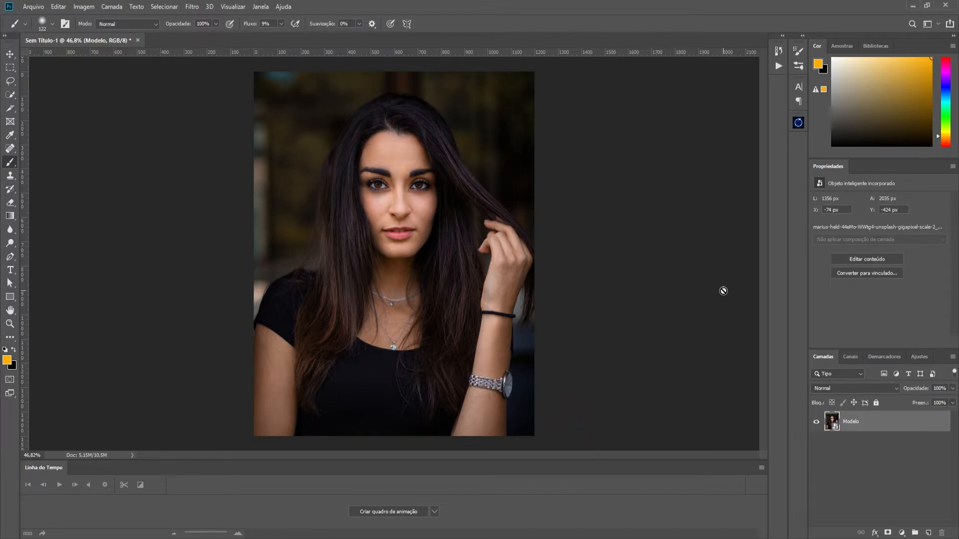
# - Lasso a diagonal band from the hair at the upper right across the face down to the arm at the lower left
pyautogui.click(10, 81)
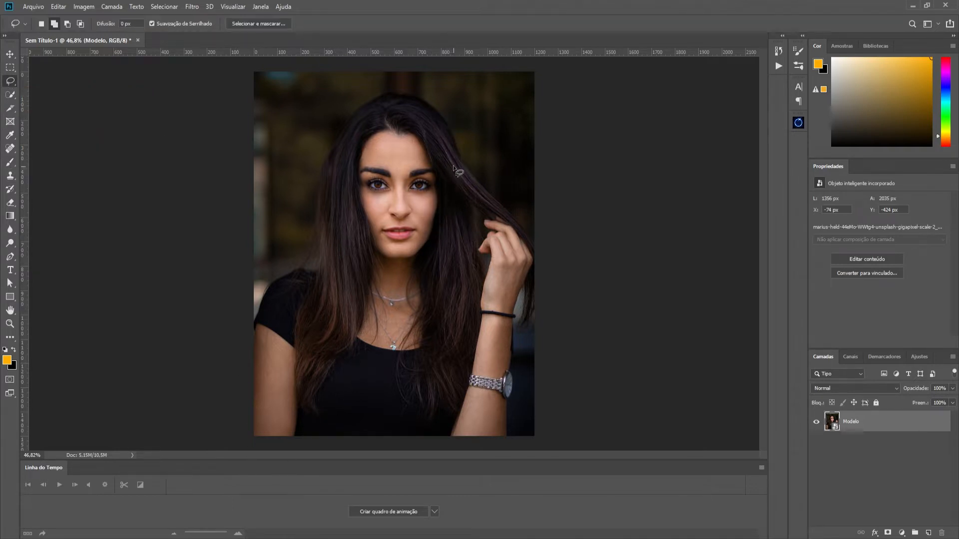
pyautogui.moveTo(455, 147)
pyautogui.mouseDown()
pyautogui.moveTo(427, 104)
pyautogui.moveTo(401, 138)
pyautogui.mouseUp()
pyautogui.moveTo(352, 195)
pyautogui.mouseDown()
pyautogui.moveTo(318, 259)
pyautogui.moveTo(250, 345)
pyautogui.mouseUp()
pyautogui.moveTo(240, 439)
pyautogui.mouseDown()
pyautogui.moveTo(271, 446)
pyautogui.moveTo(308, 406)
pyautogui.moveTo(368, 267)
pyautogui.mouseUp()
pyautogui.moveTo(449, 160); pyautogui.dragTo(457, 151)
# - Add a Curves adjustment layer from the selection and darken it by lowering the white endpoint and a lower-midtone point
pyautogui.click(902, 534)
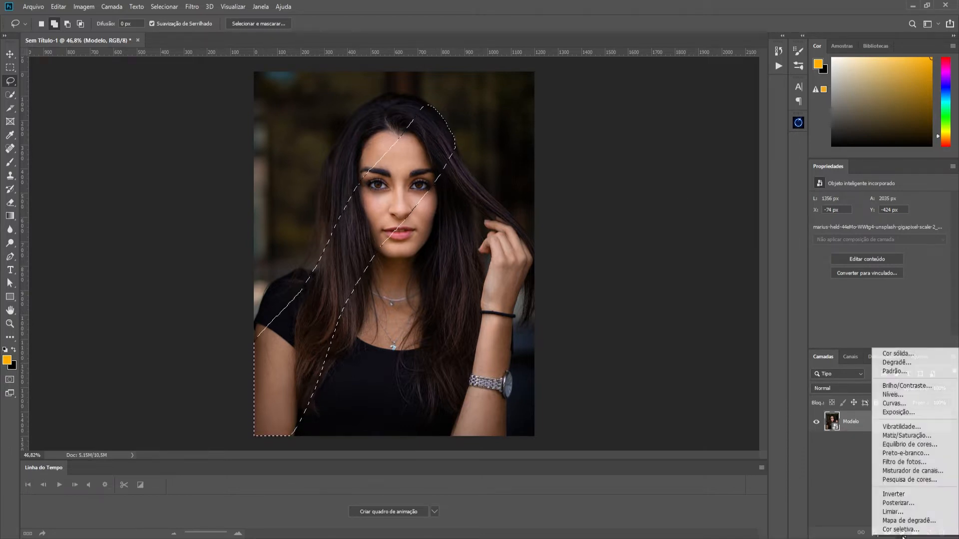
pyautogui.click(922, 401)
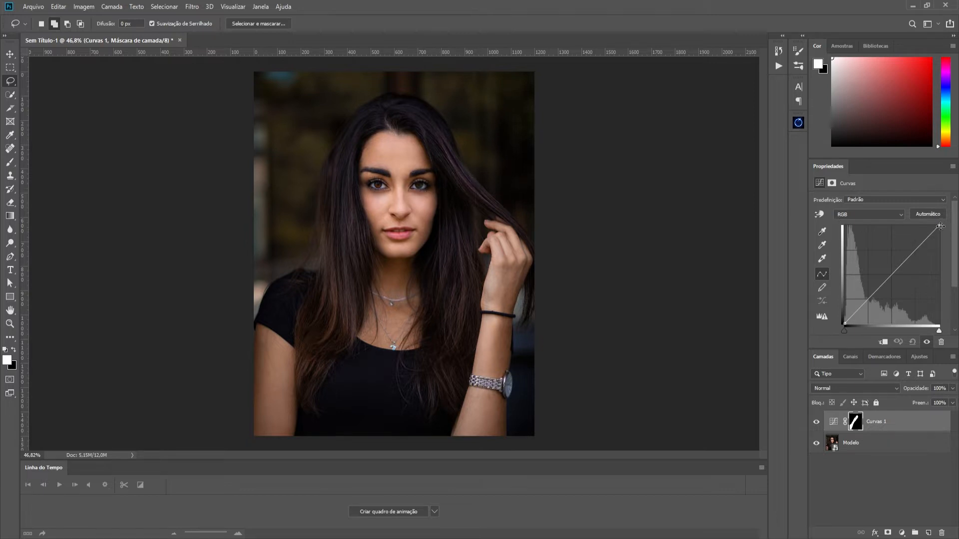
pyautogui.moveTo(939, 227); pyautogui.dragTo(944, 253)
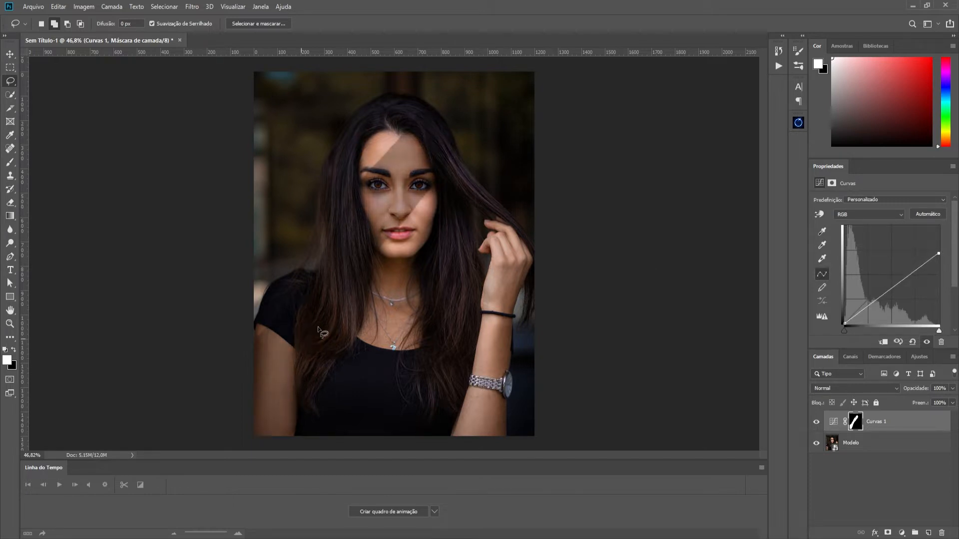
pyautogui.moveTo(878, 298); pyautogui.dragTo(882, 306)
pyautogui.moveTo(938, 253); pyautogui.dragTo(939, 272)
pyautogui.moveTo(880, 307); pyautogui.dragTo(881, 306)
# - Invert the Curvas 1 mask so the darkening falls outside the diagonal band, and compare the image with the layer off and on
pyautogui.click(856, 426)
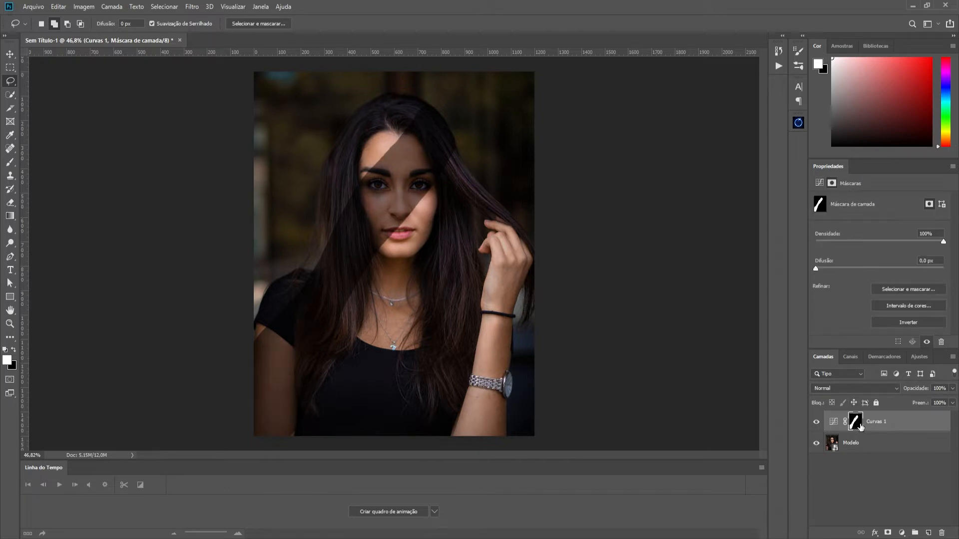
pyautogui.hotkey('ctrl', 'i')
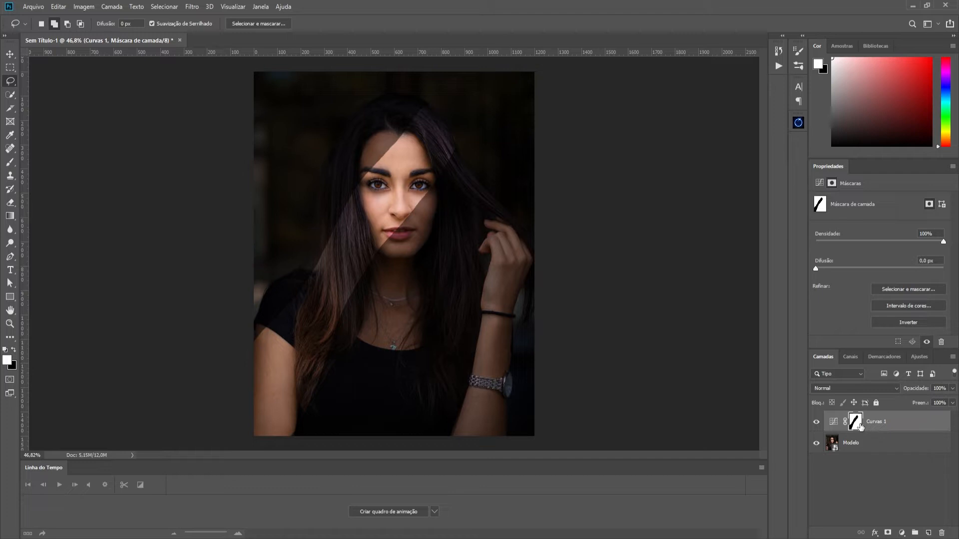
pyautogui.click(816, 423)
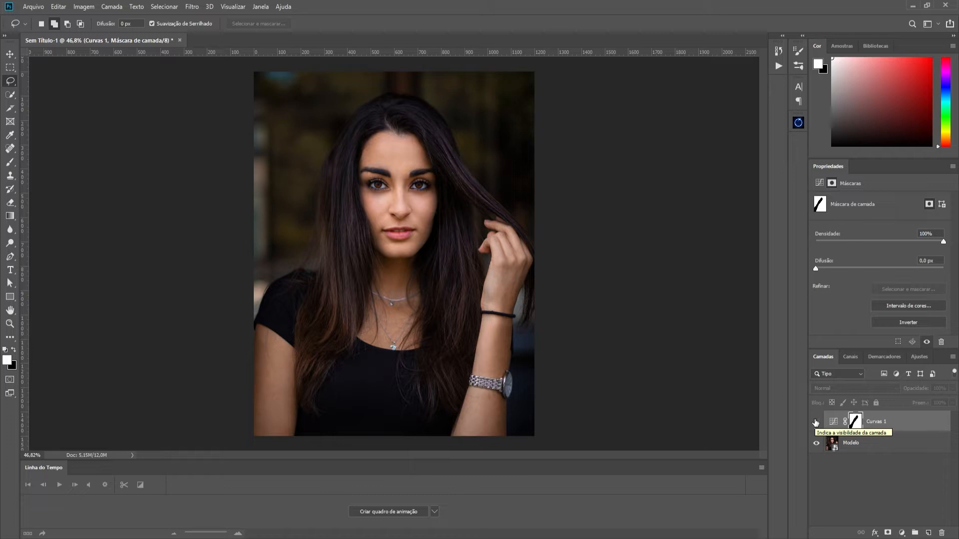
pyautogui.click(815, 423)
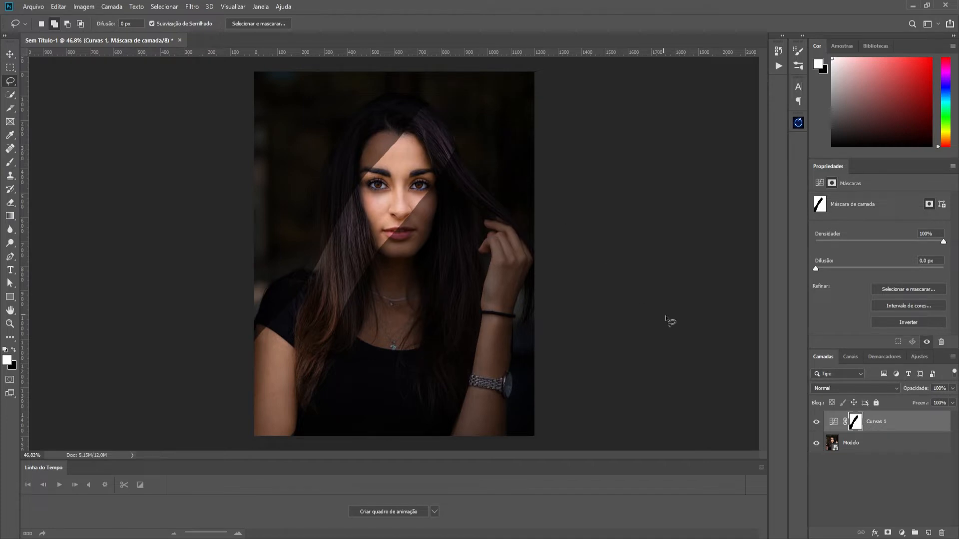
# - Paint black on the Curvas 1 mask with a 234 px brush to clear the shadow from the upper corner of the arm
pyautogui.click(10, 163)
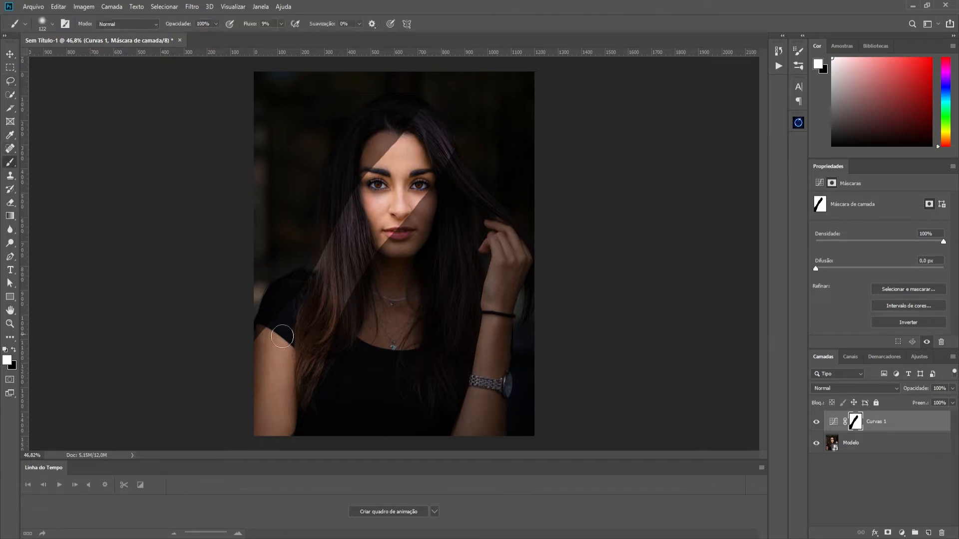
pyautogui.moveTo(266, 345); pyautogui.dragTo(279, 351)
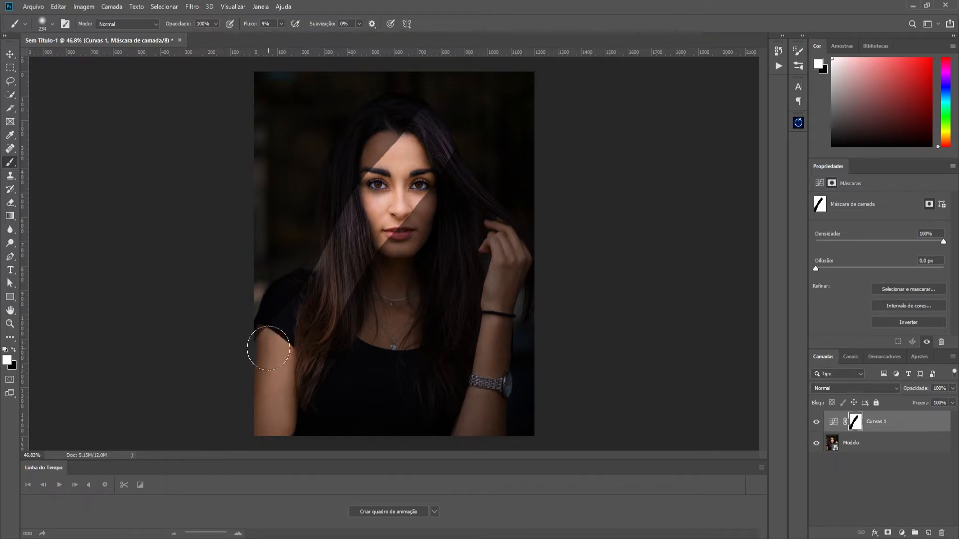
pyautogui.press('x')
pyautogui.click(14, 351)
pyautogui.click(15, 352)
pyautogui.click(14, 352)
pyautogui.press('x')
pyautogui.press('x')
pyautogui.press('x')
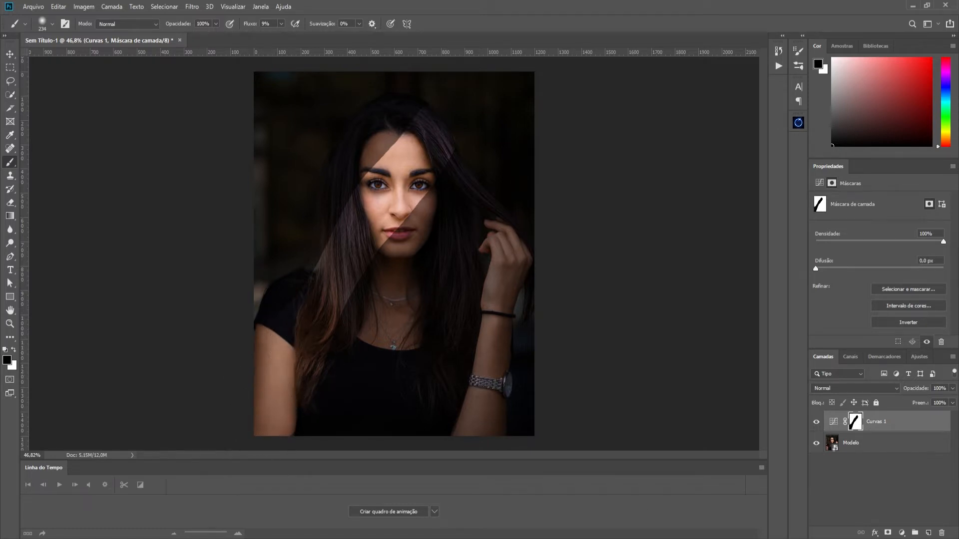
# - Soften the edges of the Curvas 1 mask with a Gaussian Blur at the preset radius, comparing the preview off and on
pyautogui.scroll(8, 430, 214)
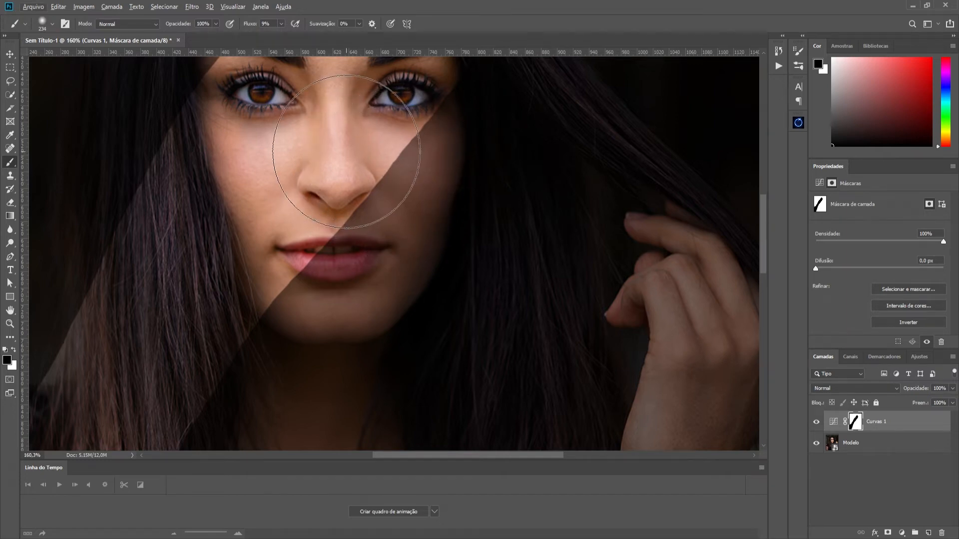
pyautogui.scroll(-5, 408, 188)
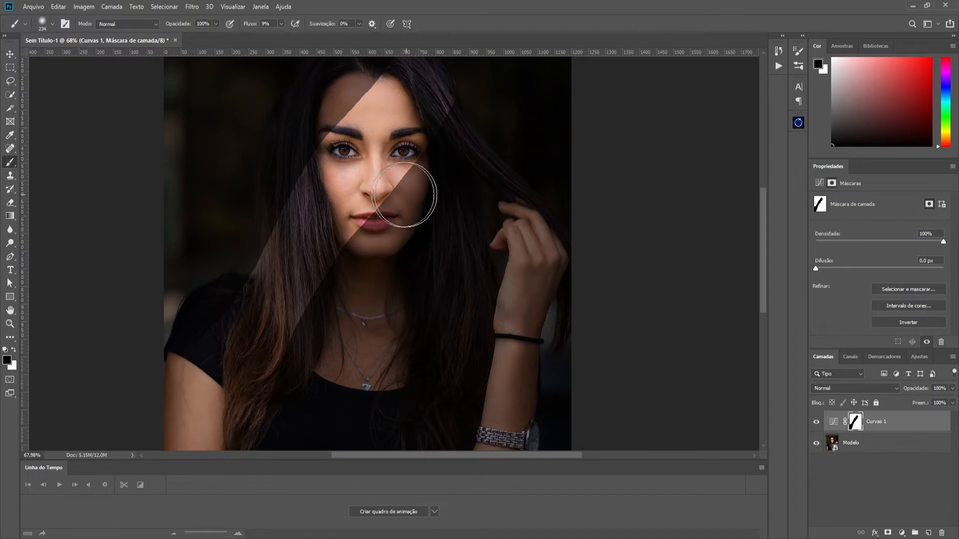
pyautogui.scroll(3, 608, 338)
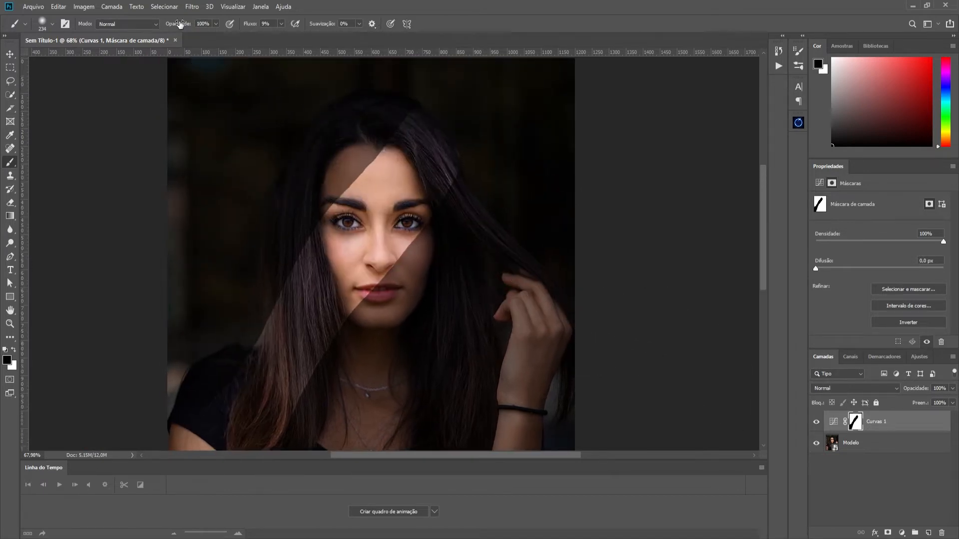
pyautogui.click(191, 6)
pyautogui.moveTo(243, 125)
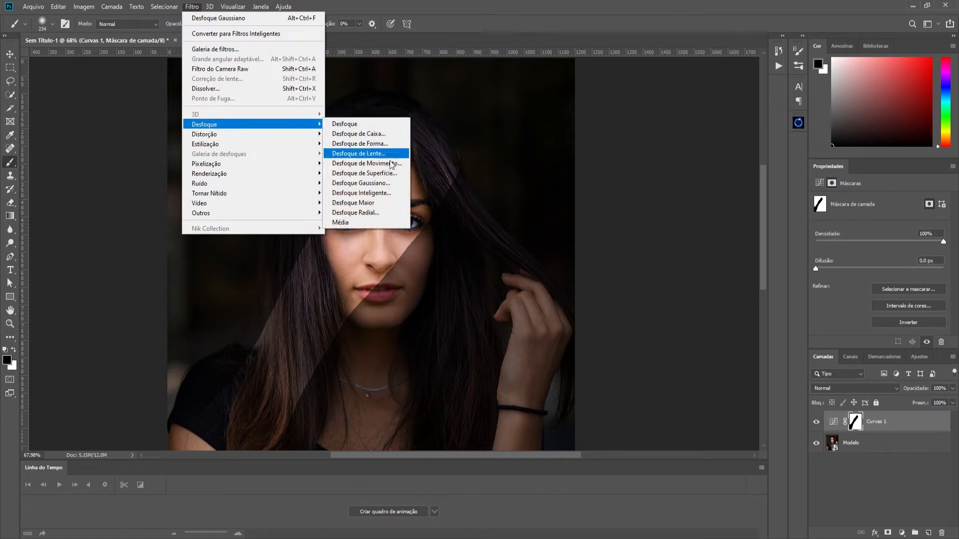
pyautogui.click(391, 183)
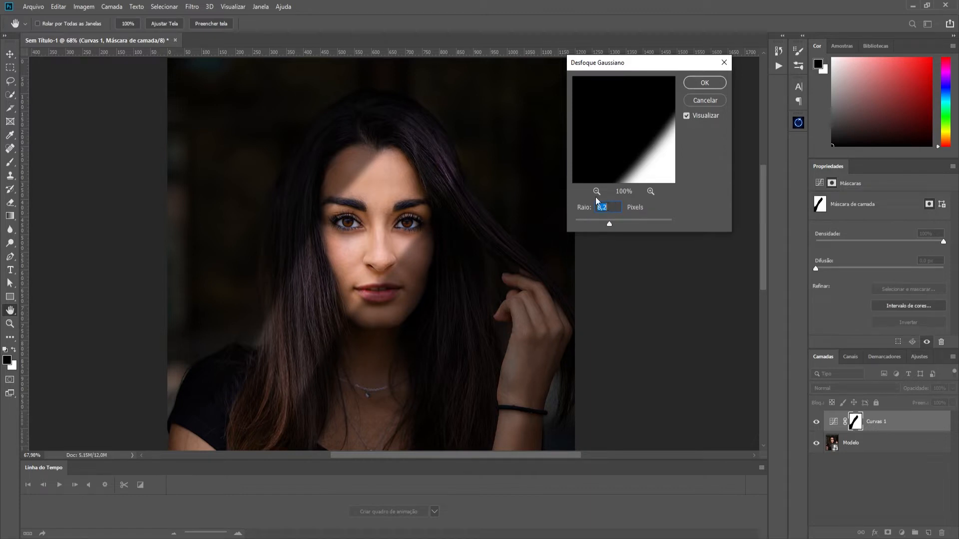
pyautogui.click(687, 116)
pyautogui.click(687, 117)
pyautogui.click(704, 83)
pyautogui.press('b')
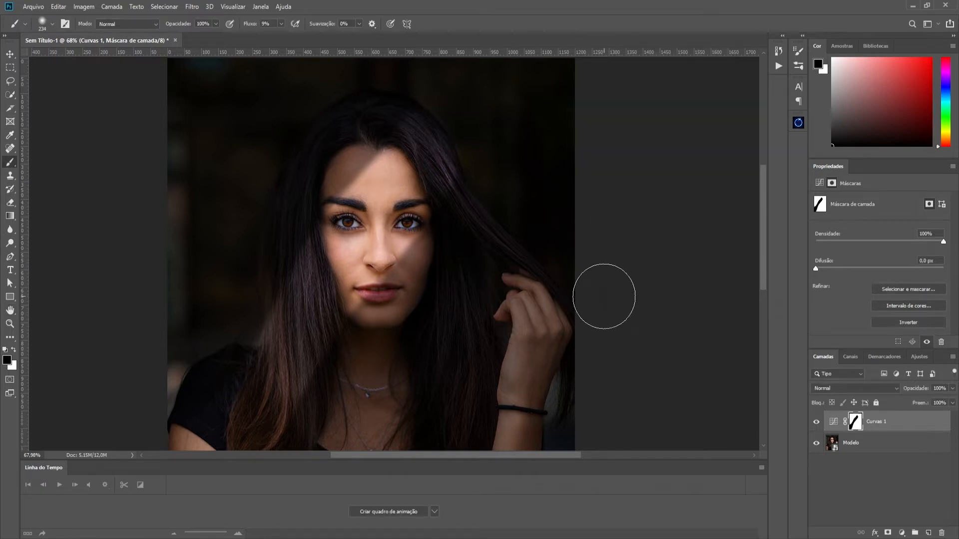
# - Lower the white endpoint of the Curvas 1 curve slightly to deepen the shadows
pyautogui.scroll(-5, 439, 277)
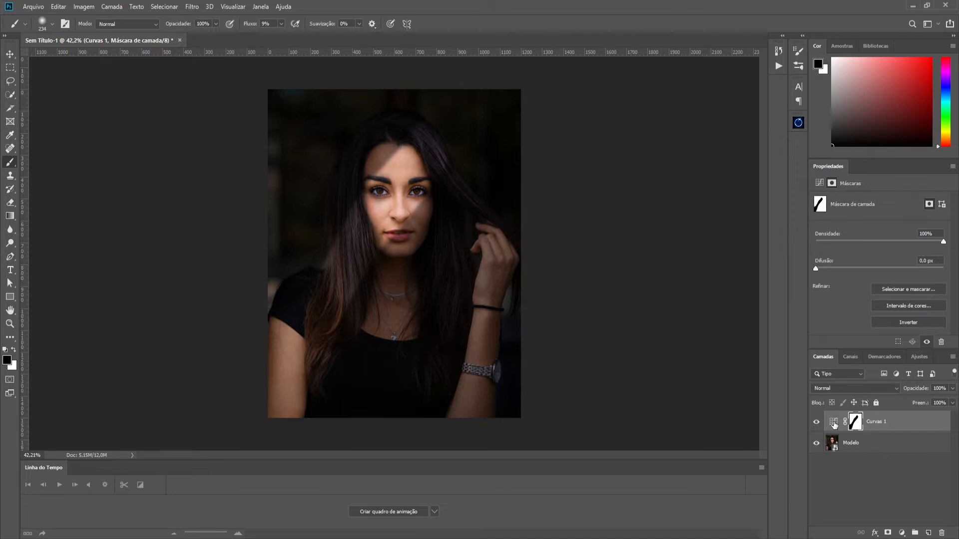
pyautogui.click(833, 424)
pyautogui.moveTo(940, 270); pyautogui.dragTo(939, 273)
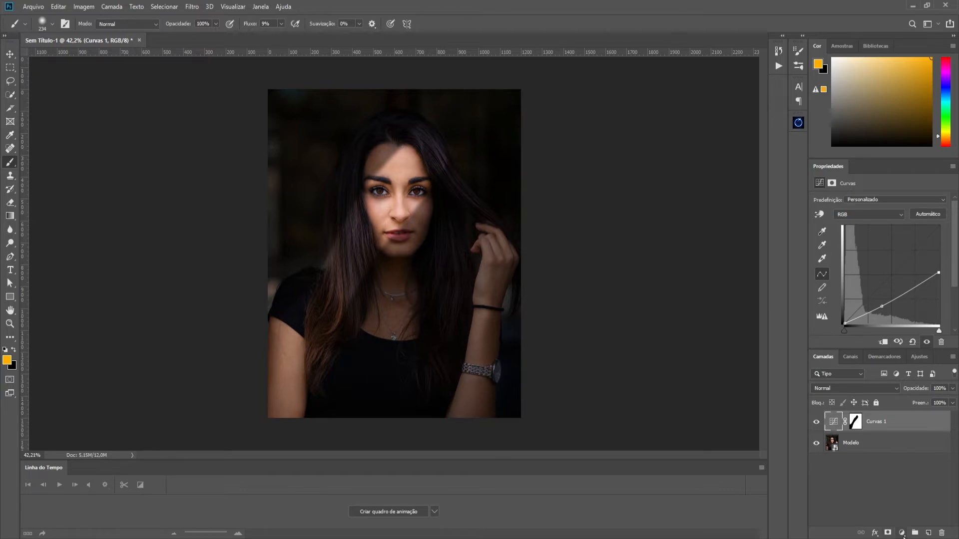
# - Add a second Curves adjustment layer, raise the midpoint of its Blue (Azul) channel slightly, and compare the layer off and on
pyautogui.click(901, 533)
pyautogui.click(912, 404)
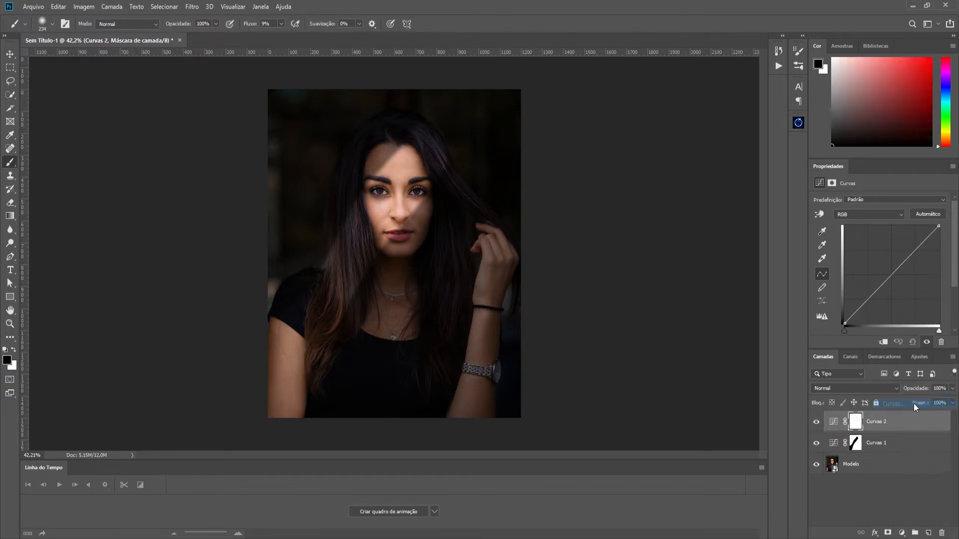
pyautogui.click(852, 215)
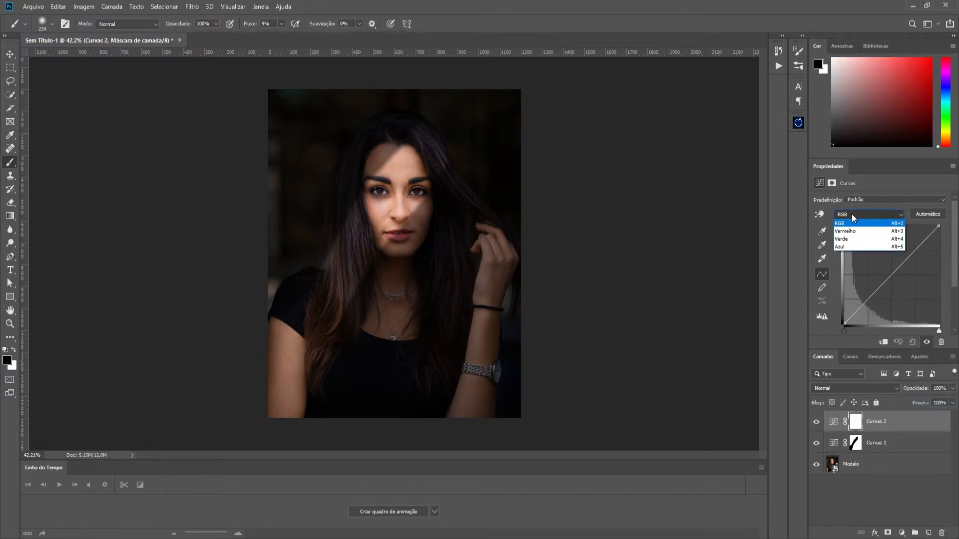
pyautogui.click(858, 248)
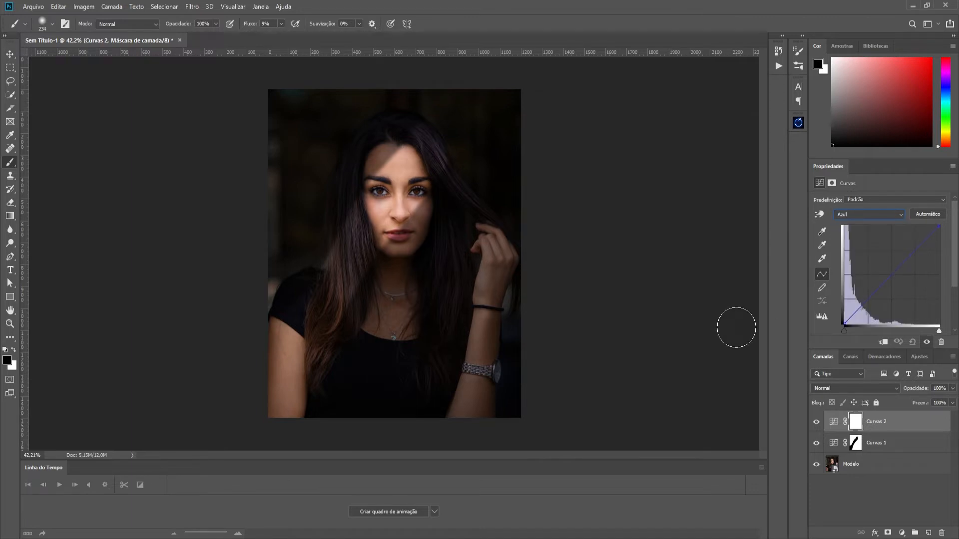
pyautogui.moveTo(892, 277); pyautogui.dragTo(888, 271)
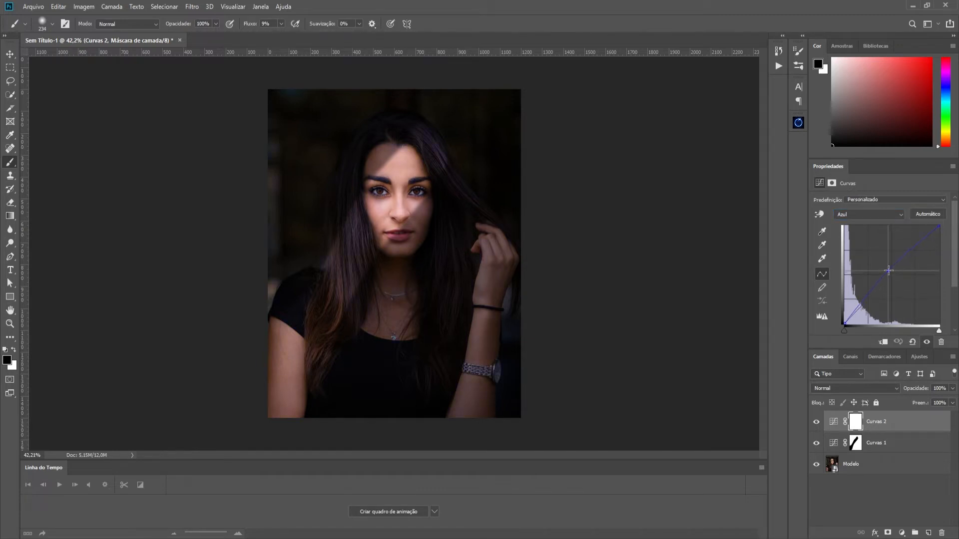
pyautogui.moveTo(888, 270); pyautogui.dragTo(889, 272)
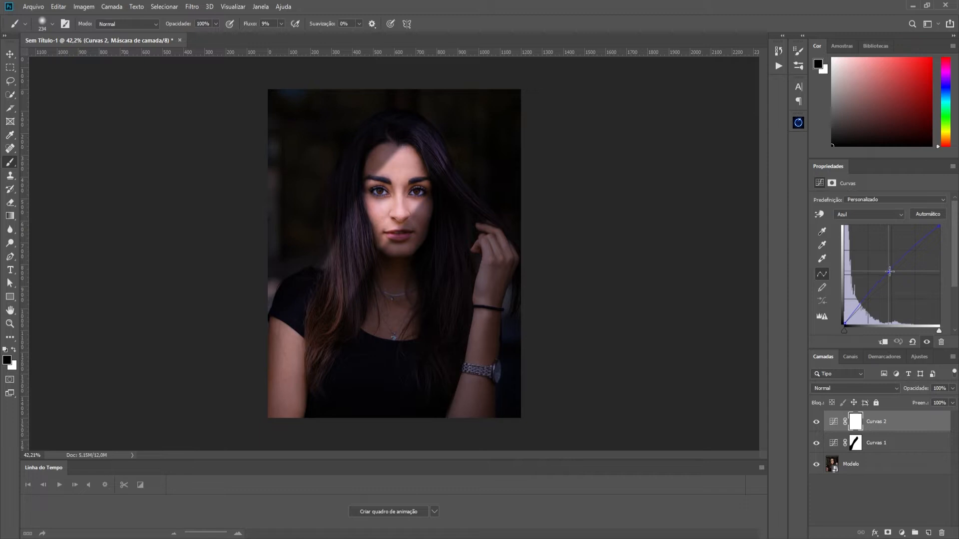
pyautogui.click(816, 423)
pyautogui.click(816, 422)
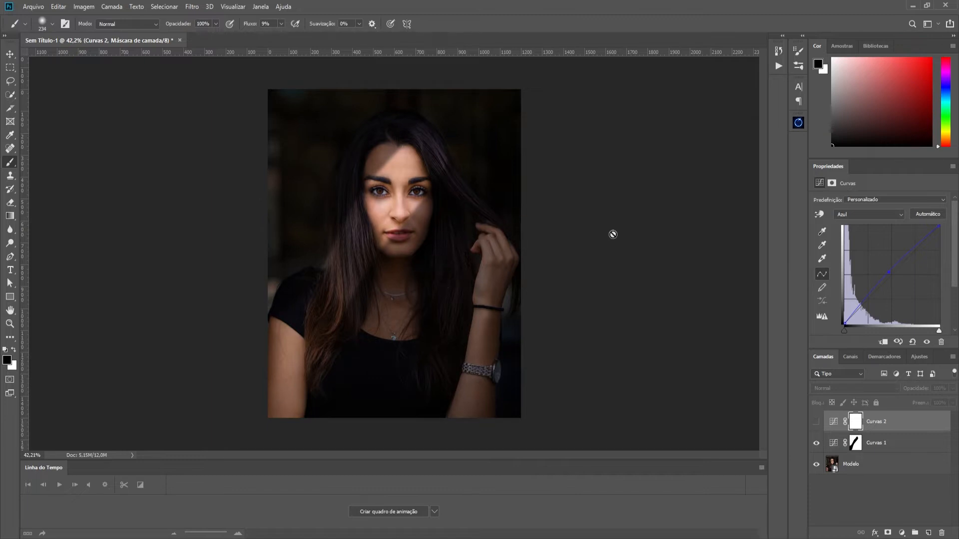
pyautogui.click(815, 423)
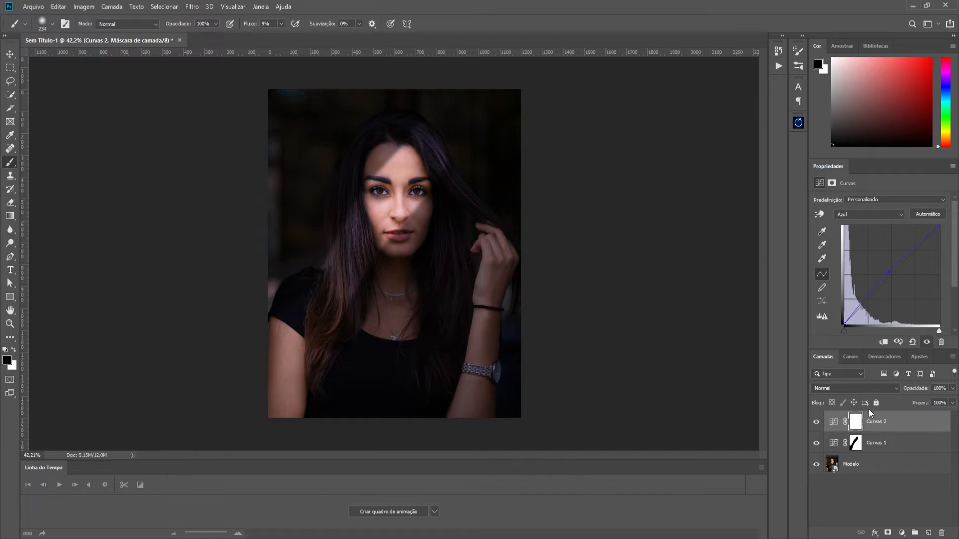
pyautogui.keyDown('ctrl'); pyautogui.click(857, 447); pyautogui.keyUp('ctrl')
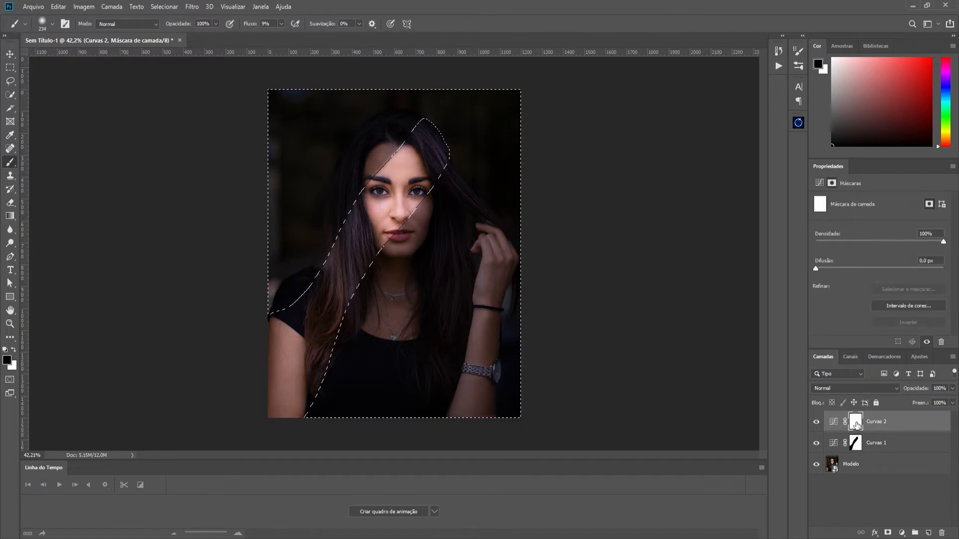
pyautogui.moveTo(855, 447); pyautogui.dragTo(855, 422)
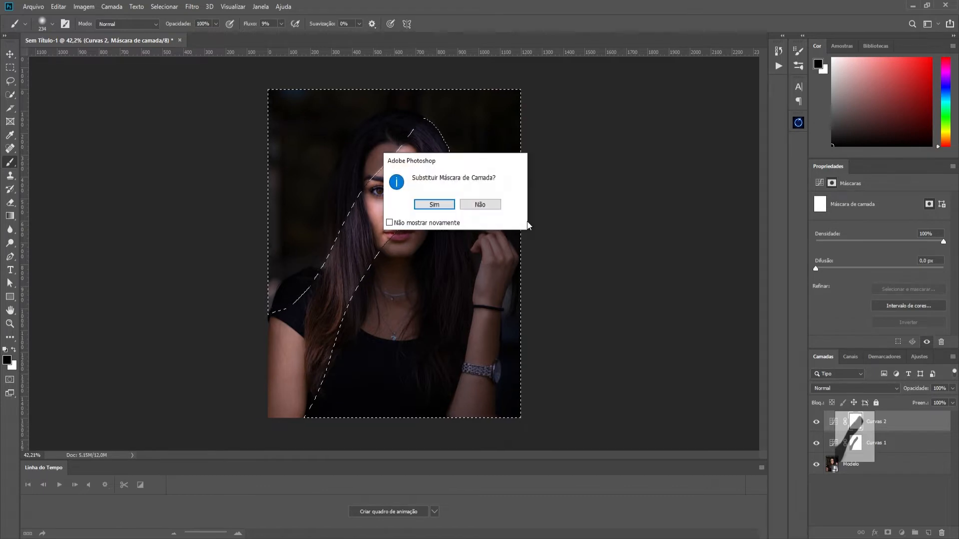
pyautogui.click(445, 206)
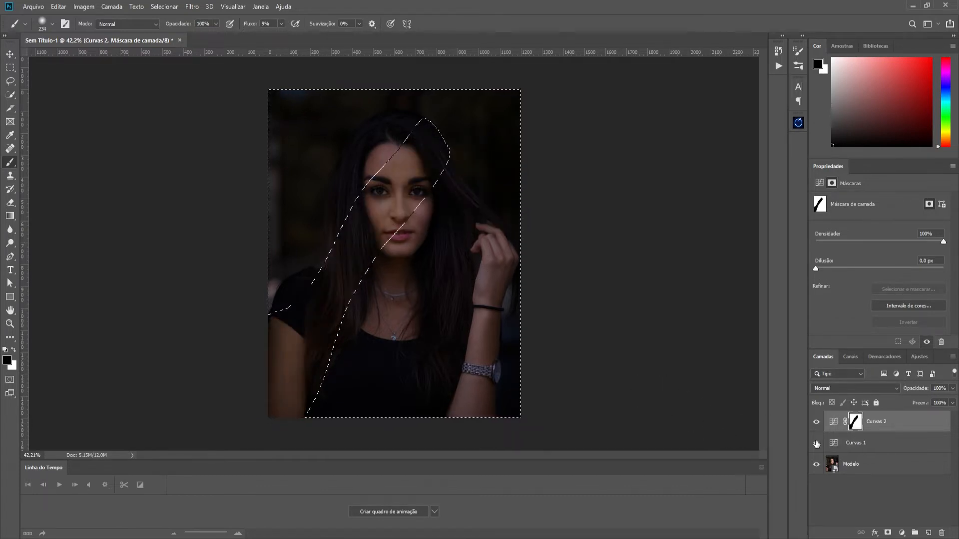
pyautogui.moveTo(855, 425); pyautogui.dragTo(857, 442)
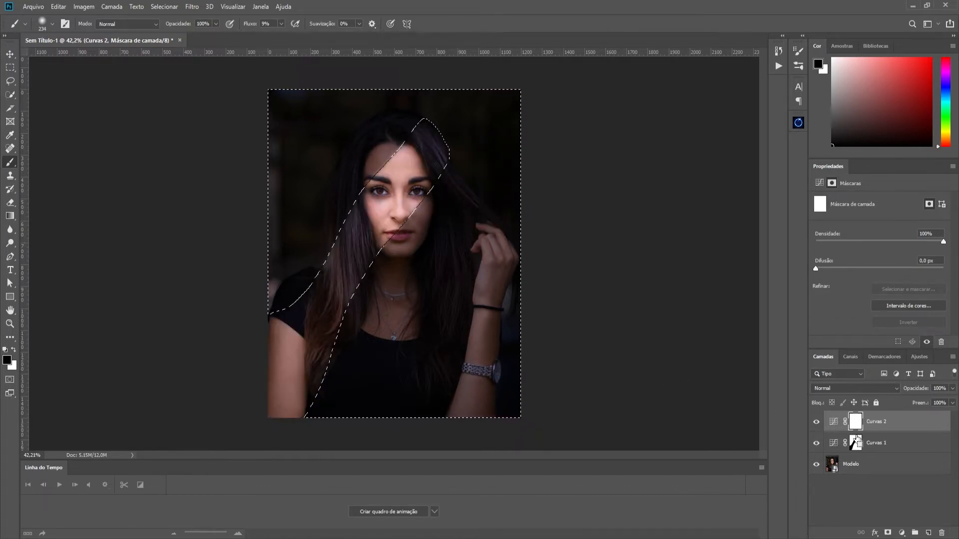
pyautogui.hotkey('ctrl', 'd')
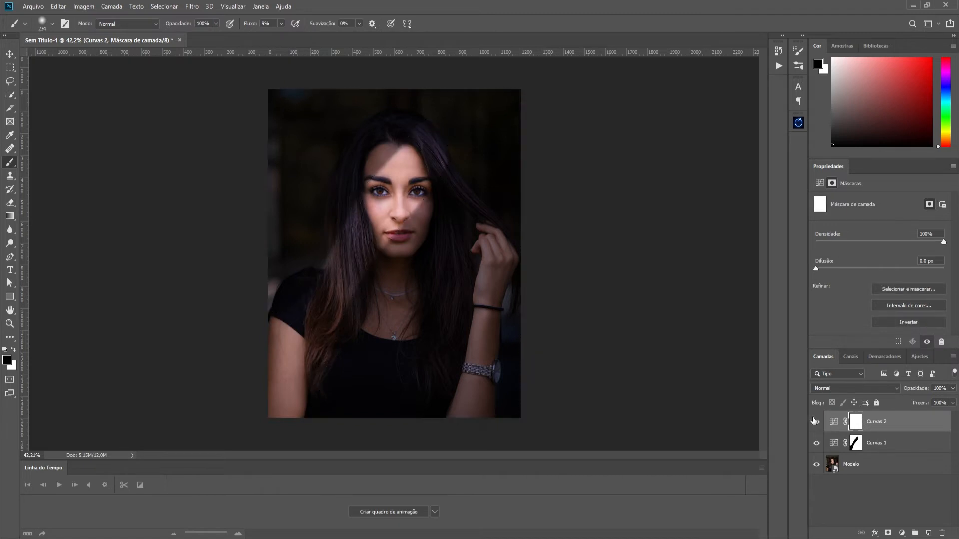
# - Replace the Curvas 2 mask with a copy of the Curvas 1 mask and undo the replacement
pyautogui.click(855, 443)
pyautogui.moveTo(856, 448); pyautogui.dragTo(852, 421)
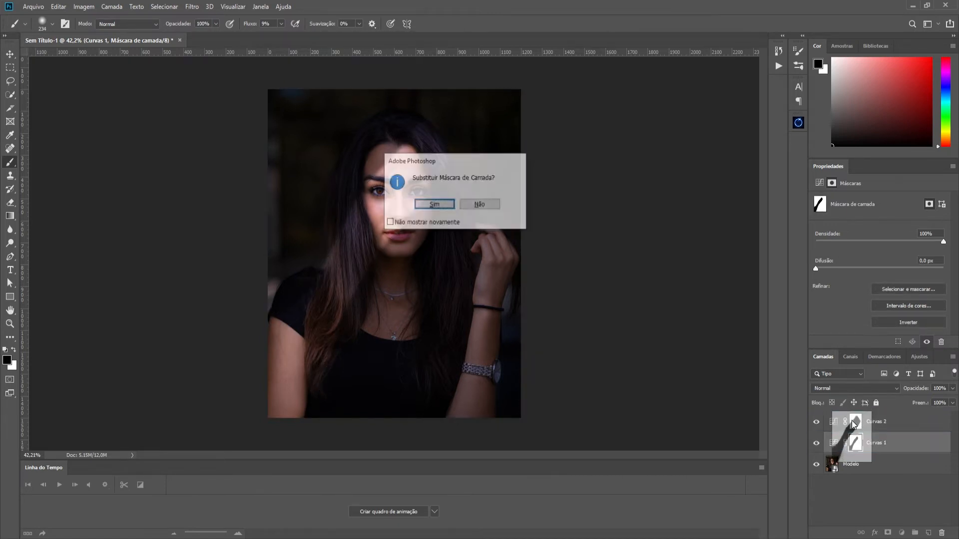
pyautogui.click(434, 206)
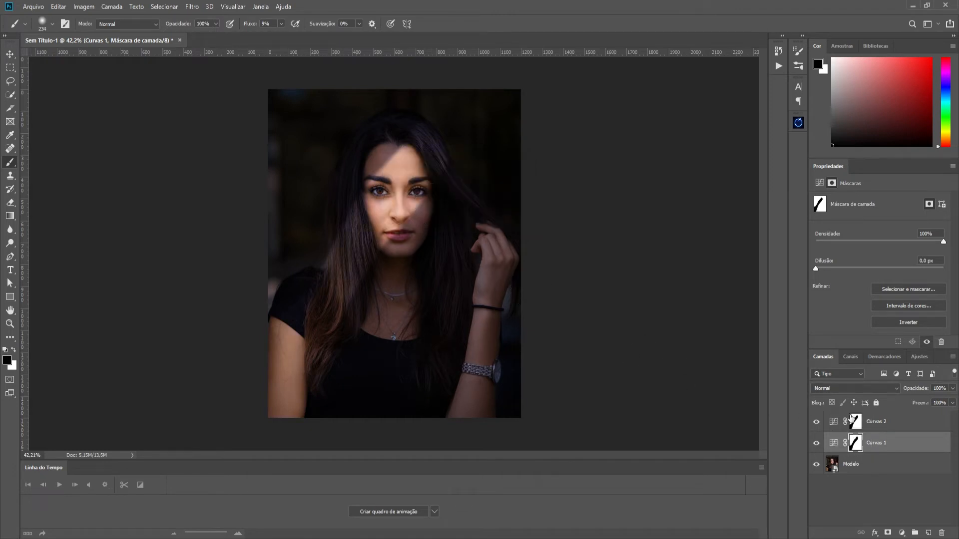
pyautogui.hotkey('ctrl', 'z')
# - Duplicate the Curvas 1 mask onto Curvas 2, replacing its existing mask
pyautogui.moveTo(855, 446); pyautogui.dragTo(855, 422)
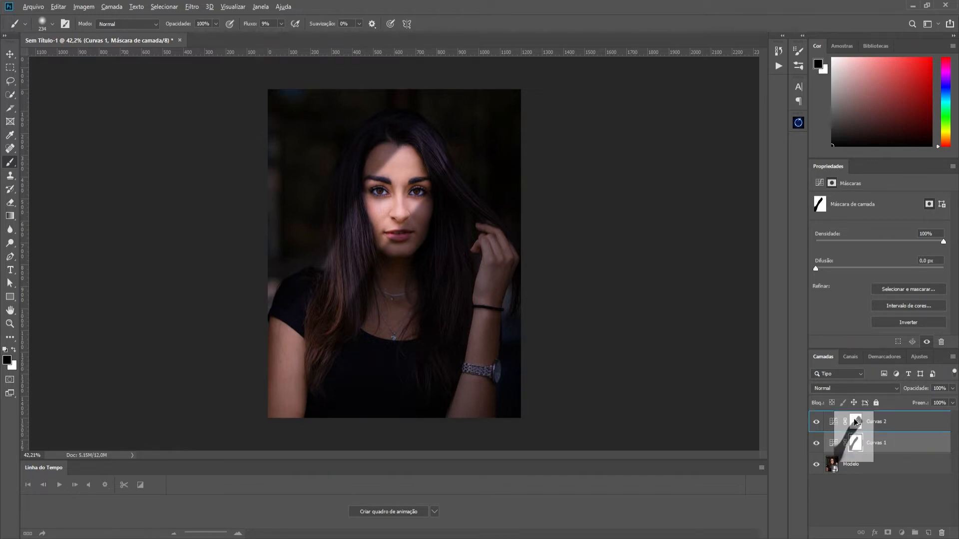
pyautogui.moveTo(856, 423); pyautogui.dragTo(855, 422)
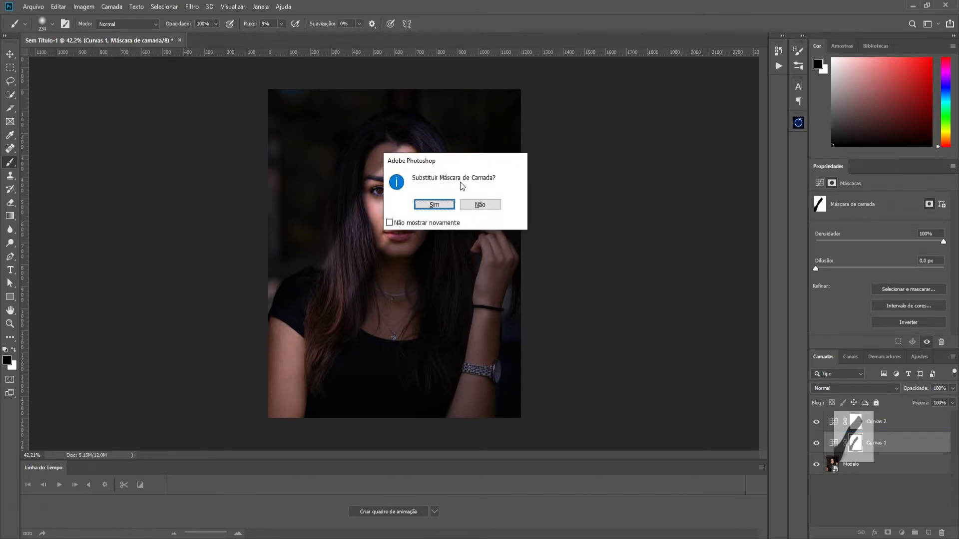
pyautogui.press('Return')
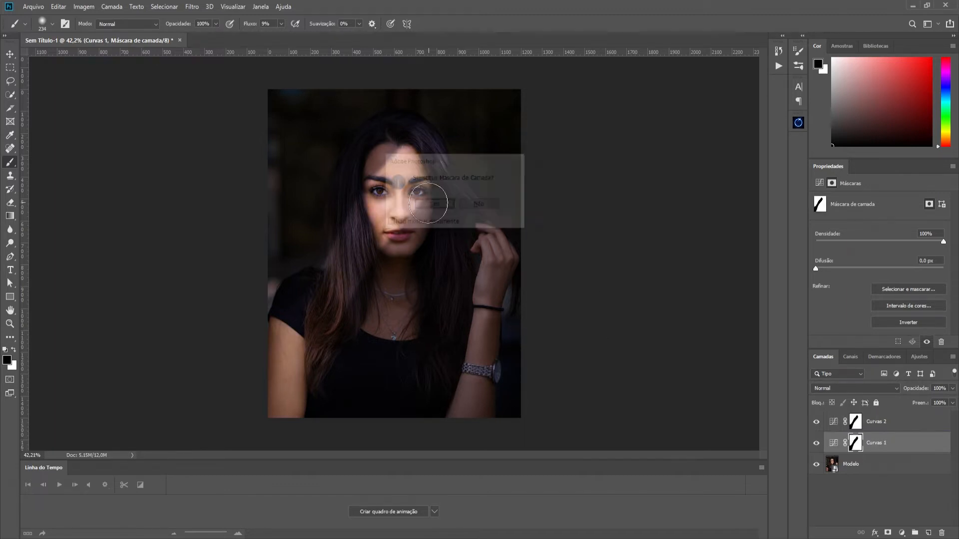
# - Compare the image with Curvas 2 off and on, and switch the painting colour to white on the Curvas 1 mask
pyautogui.click(854, 424)
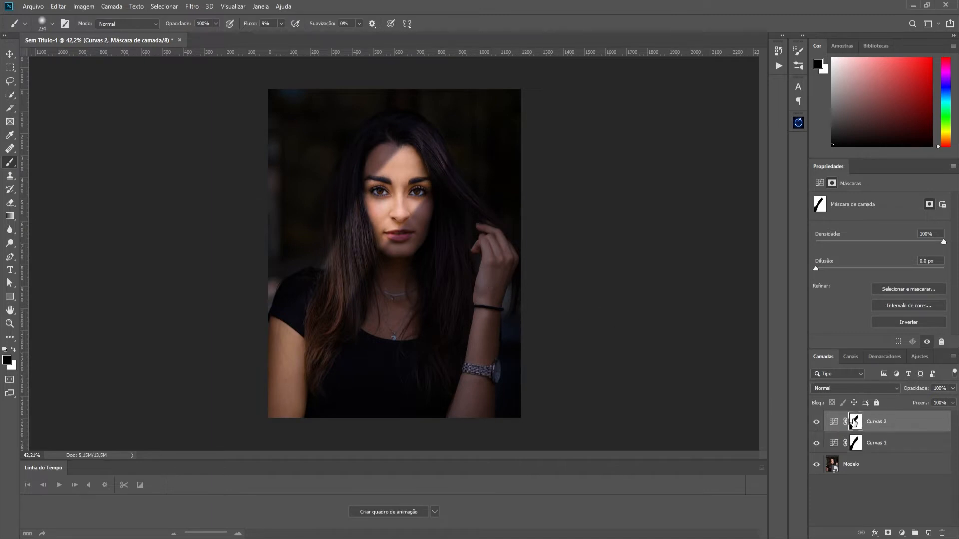
pyautogui.click(817, 423)
pyautogui.click(817, 423)
pyautogui.click(849, 447)
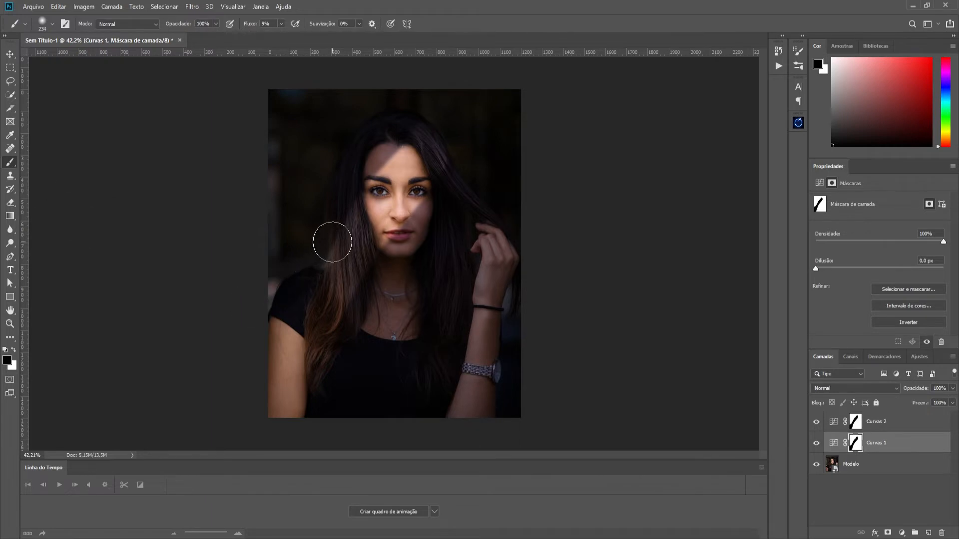
pyautogui.press('x')
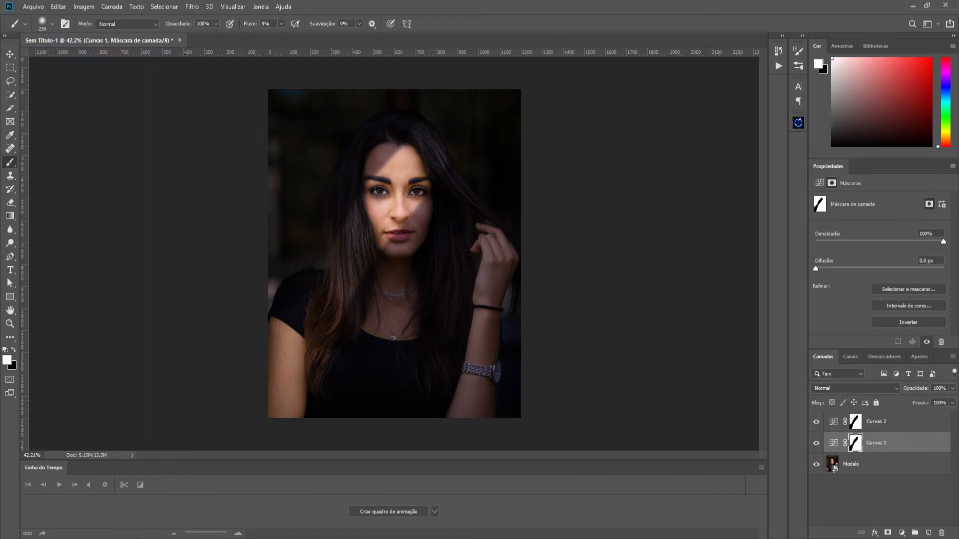
# - Add a Color Balance (Equilíbrio de Cores) adjustment layer above Curvas 2 and set its midtones Cyan–Red value to +38
pyautogui.click(926, 428)
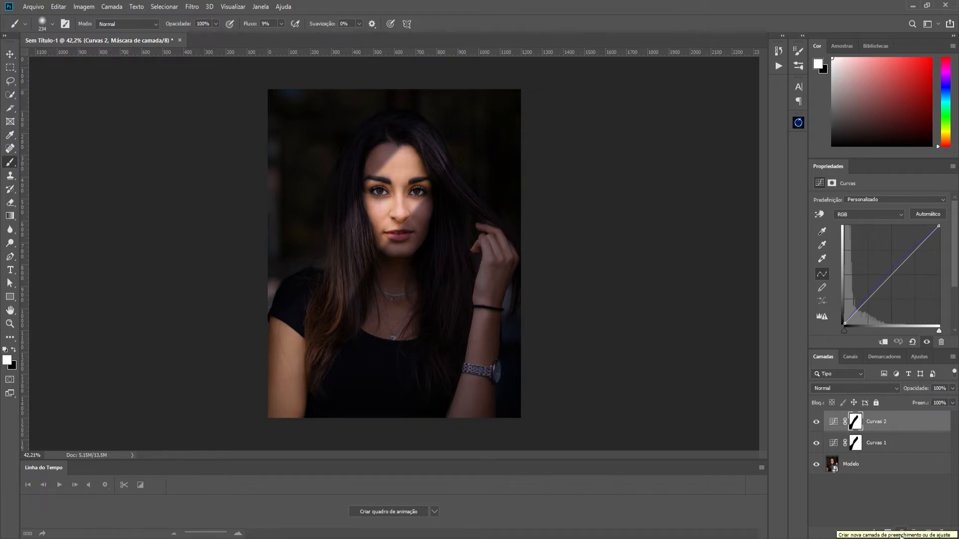
pyautogui.click(901, 533)
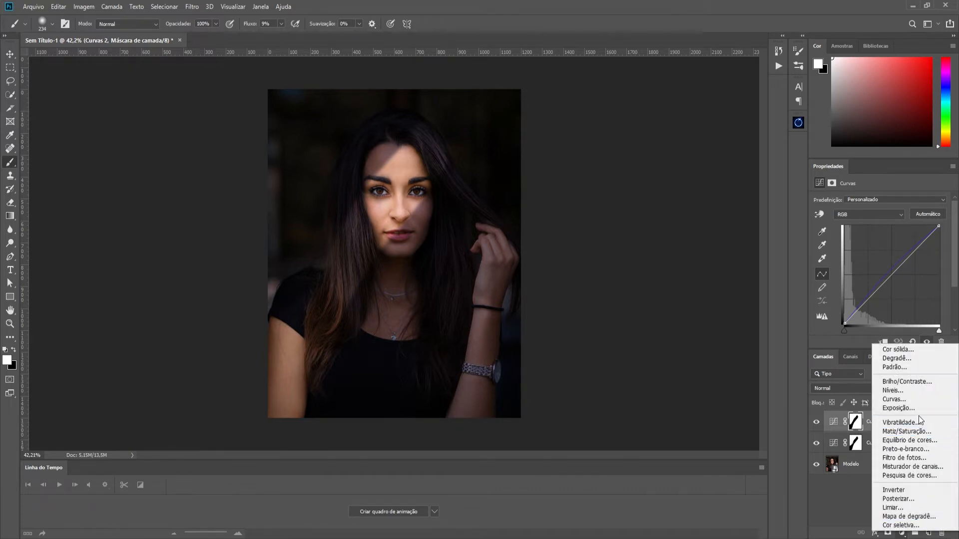
pyautogui.click(921, 440)
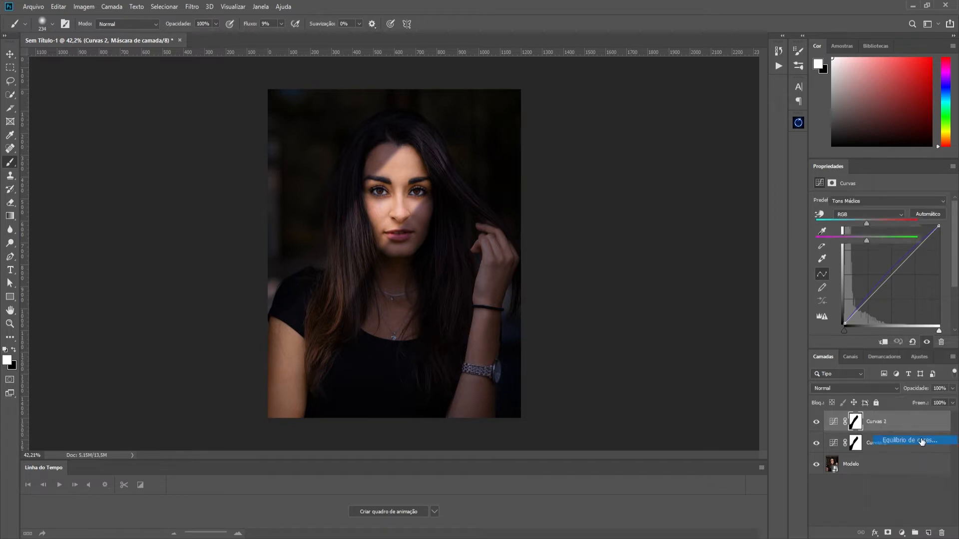
pyautogui.moveTo(866, 222); pyautogui.dragTo(872, 222)
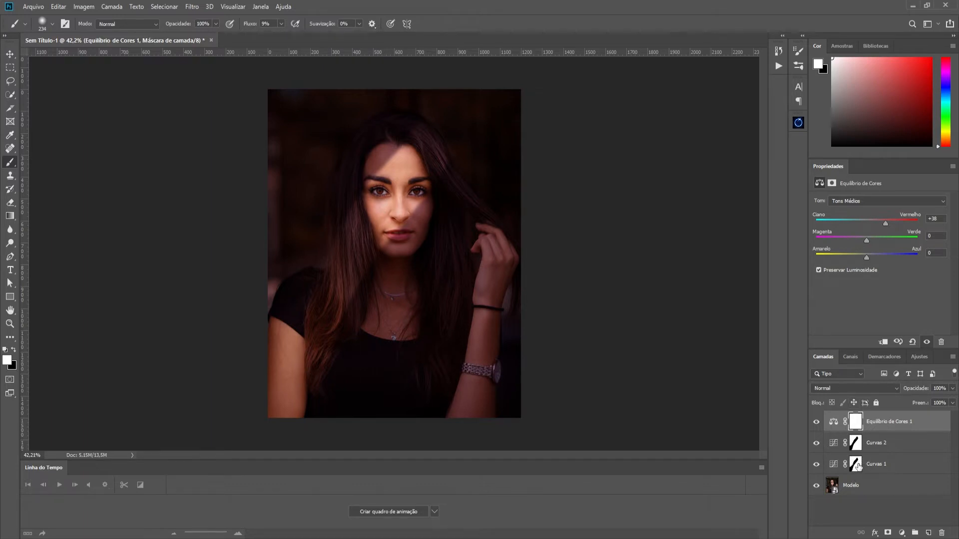
# - Try to replace the Equilíbrio de Cores 1 mask with the Curvas 1 mask
pyautogui.moveTo(854, 468); pyautogui.dragTo(852, 422)
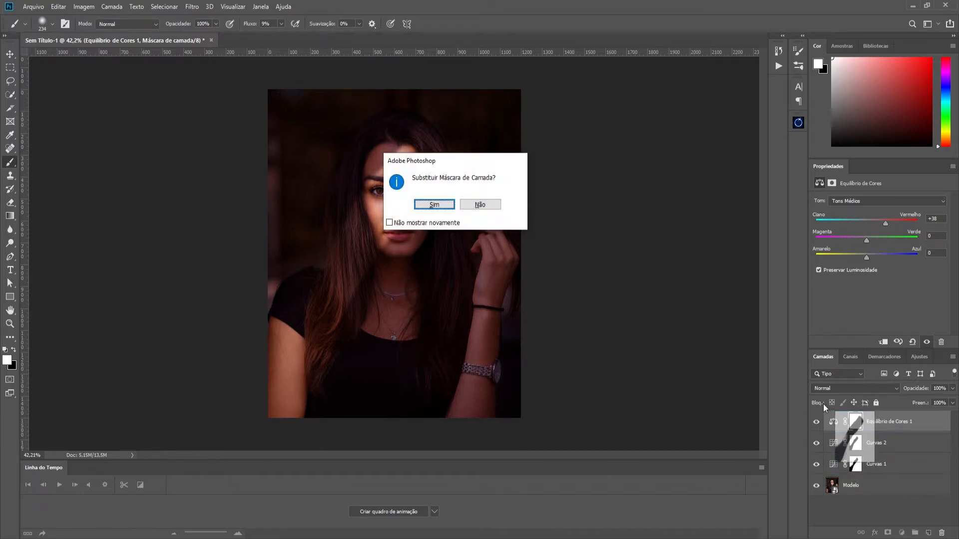
pyautogui.click(434, 204)
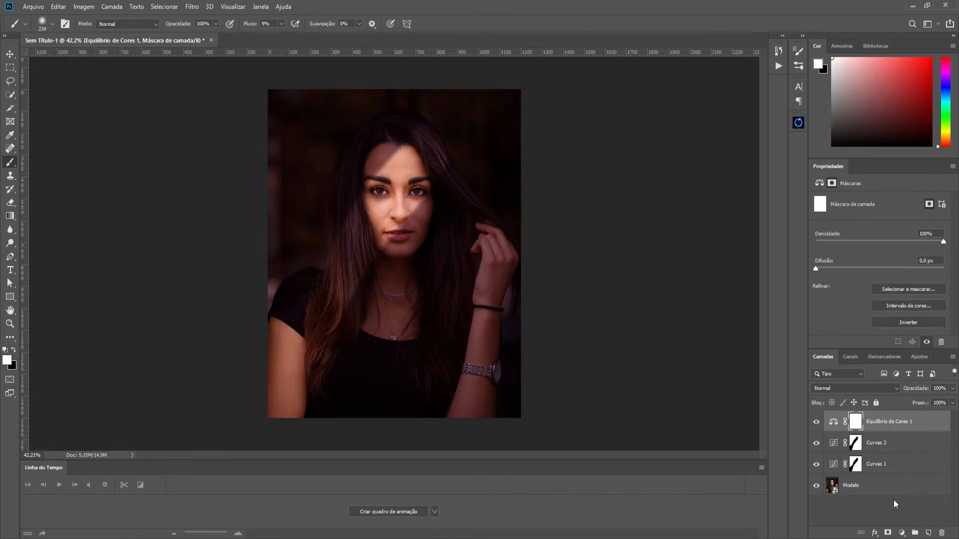
# - Reduce the brush to 32 px and touch up the Curvas 1 mask in white along the beam's edge near the forehead
pyautogui.click(856, 465)
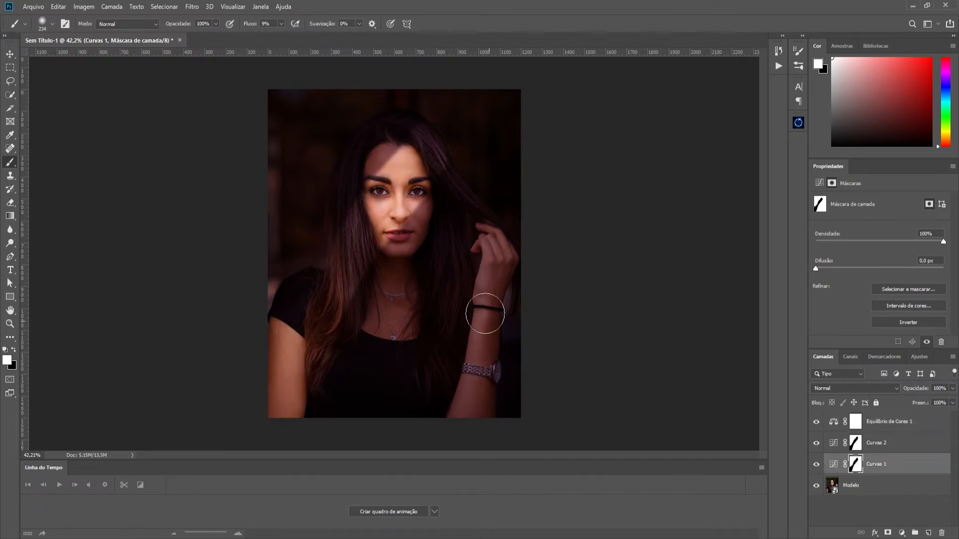
pyautogui.scroll(3, 471, 252)
pyautogui.moveTo(357, 122); pyautogui.dragTo(333, 120)
pyautogui.moveTo(333, 84)
pyautogui.mouseDown()
pyautogui.moveTo(312, 122)
pyautogui.moveTo(304, 115)
pyautogui.mouseUp()
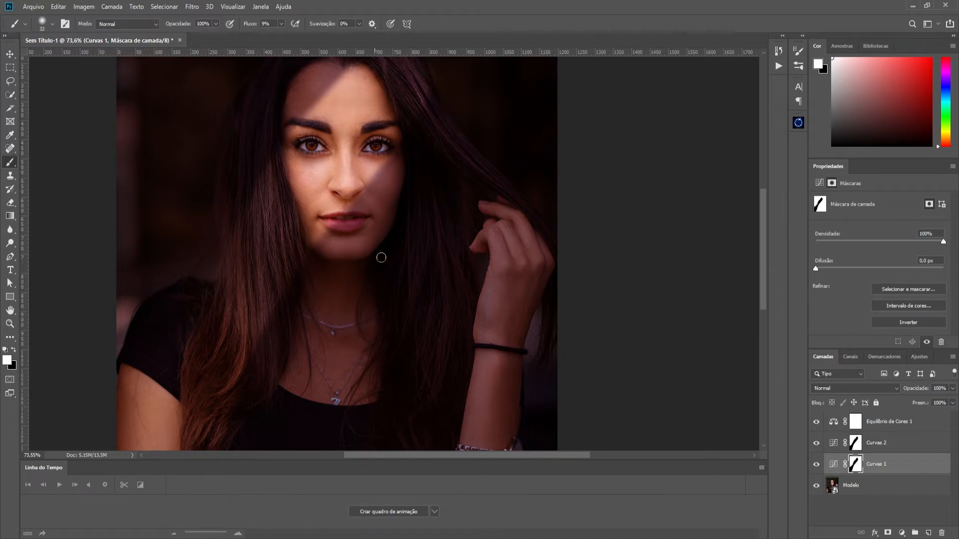
pyautogui.scroll(-3, 395, 233)
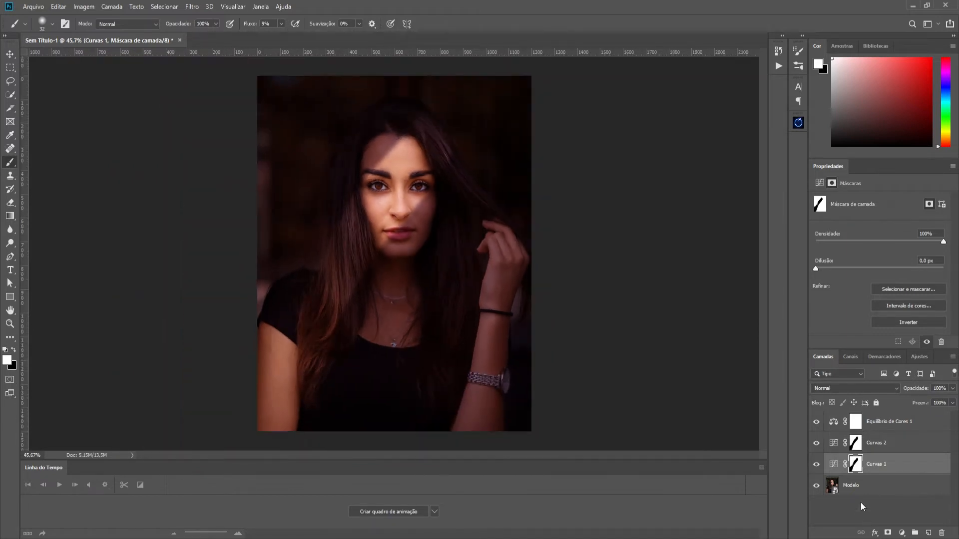
# - Load the Curvas 1 mask as a selection, target the Equilíbrio de Cores 1 mask, and expand the selection by 10 pixels
pyautogui.keyDown('ctrl'); pyautogui.click(856, 466); pyautogui.keyUp('ctrl')
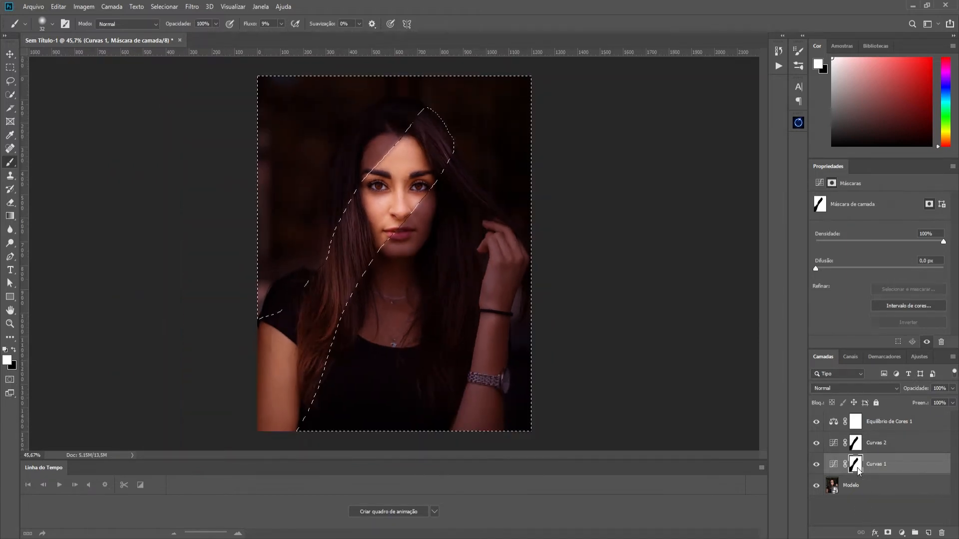
pyautogui.click(857, 422)
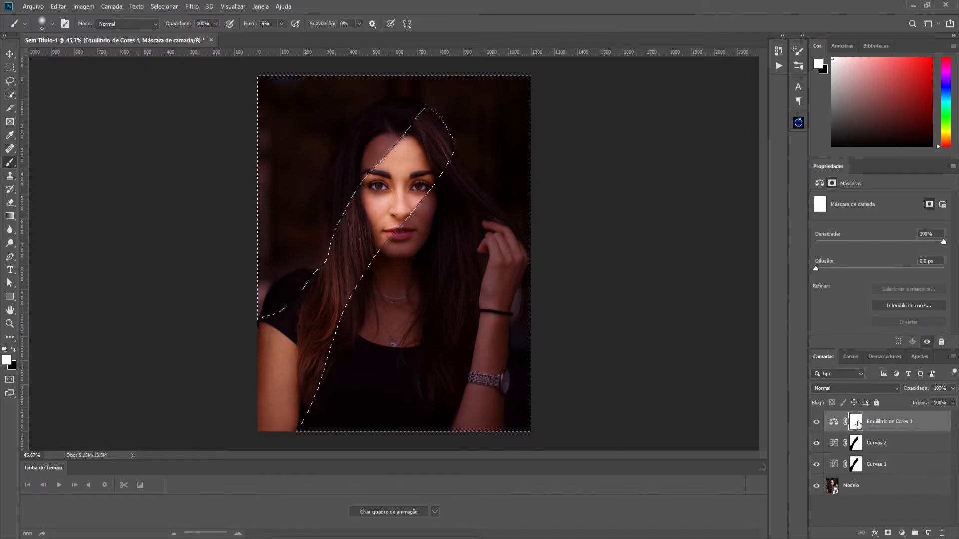
pyautogui.click(194, 6)
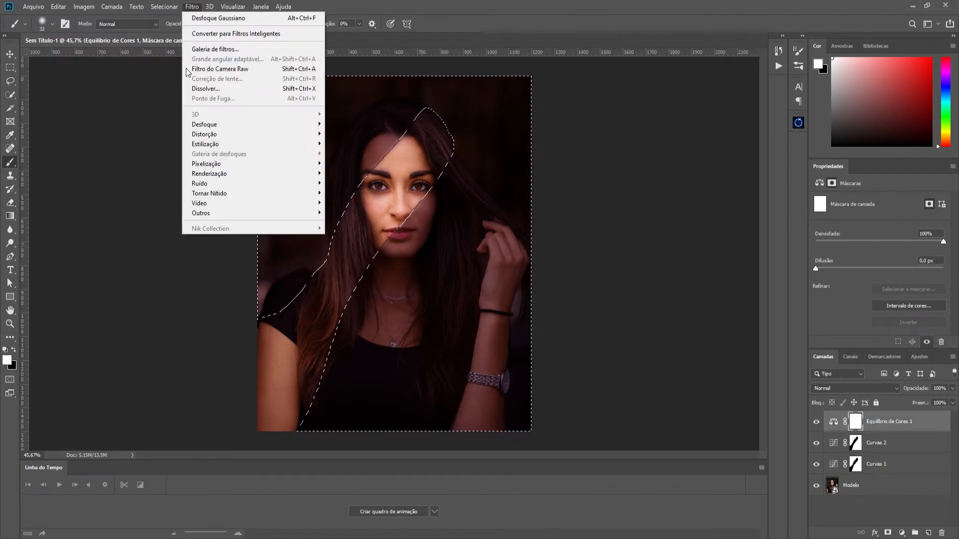
pyautogui.moveTo(163, 6)
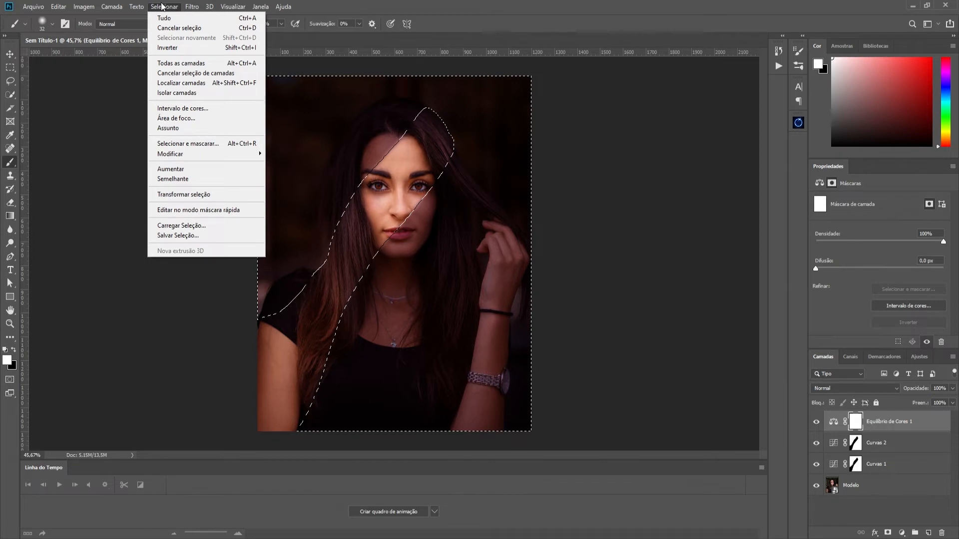
pyautogui.moveTo(194, 153)
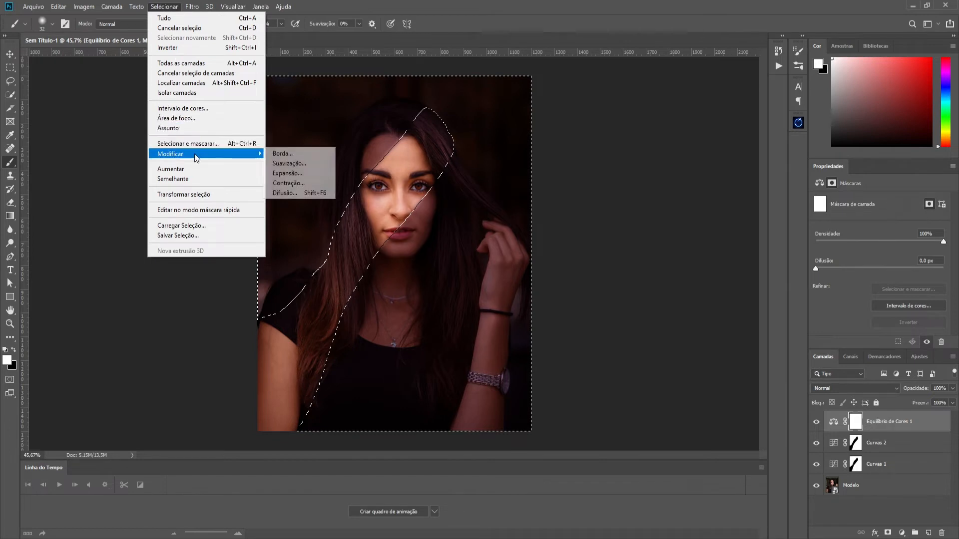
pyautogui.click(317, 174)
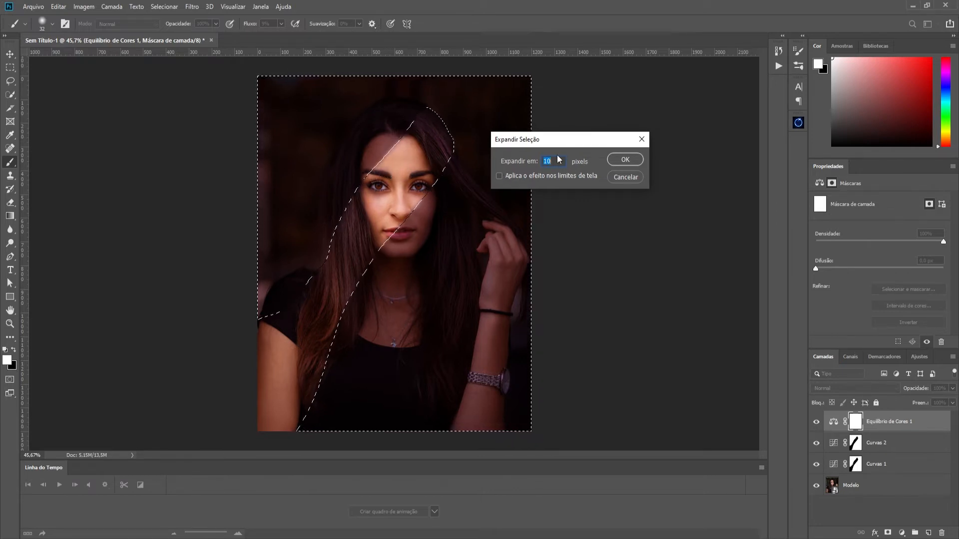
pyautogui.click(626, 159)
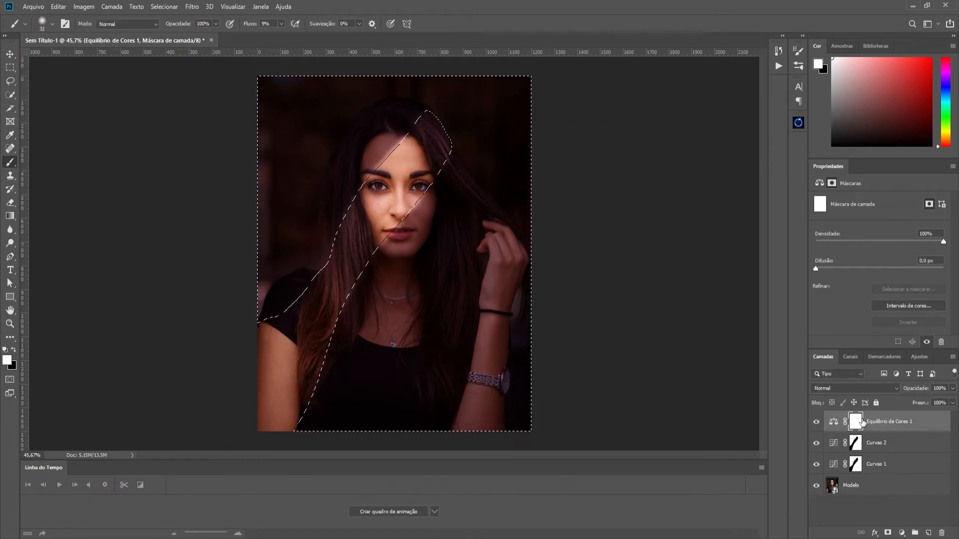
# - Fill the selected area of the Equilíbrio de Cores 1 mask with black, deselect, and try the mask inverted
pyautogui.hotkey('ctrl', 'BackSpace')
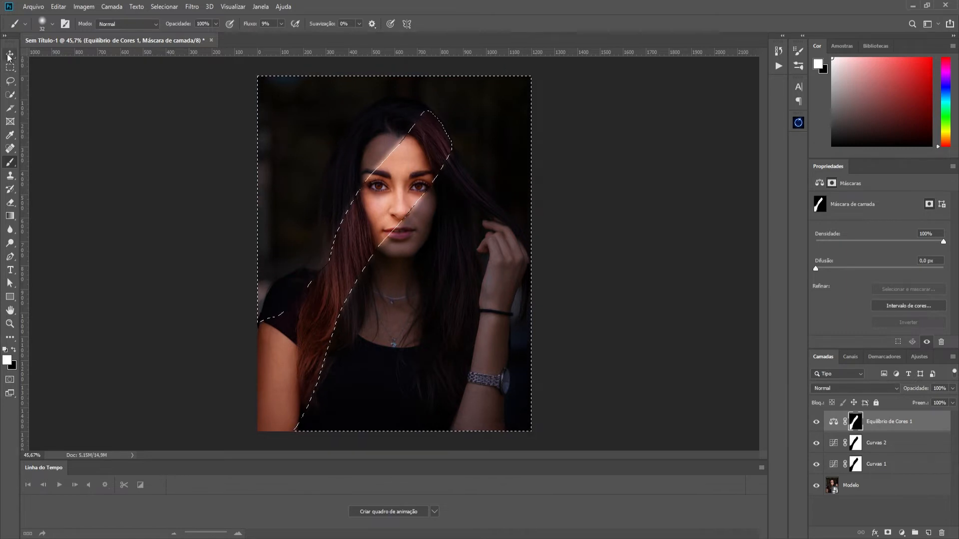
pyautogui.hotkey('ctrl', 'd')
pyautogui.click(856, 422)
pyautogui.hotkey('ctrl', 'i')
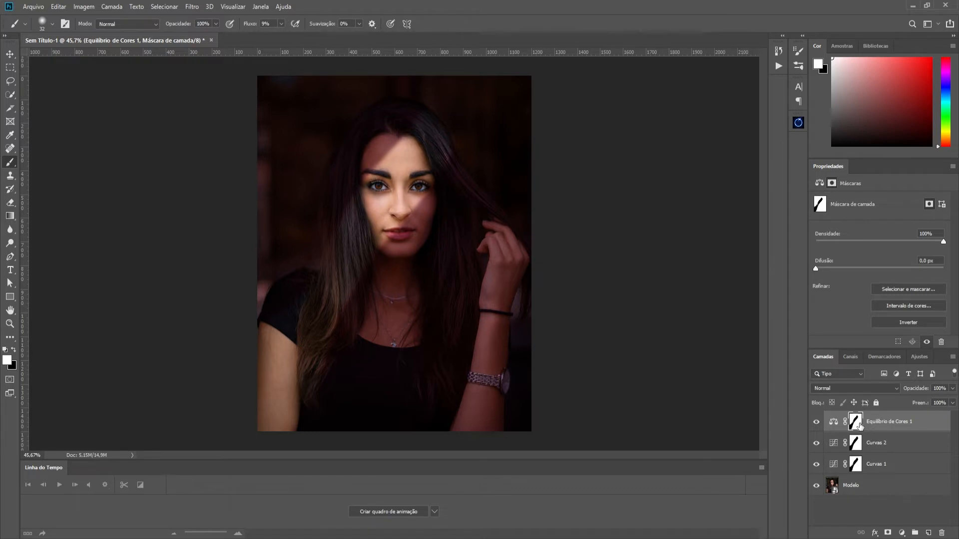
pyautogui.hotkey('ctrl', 'i')
pyautogui.hotkey('ctrl', 'i')
# - Delete the Equilíbrio de Cores 1 mask and give the layer a new blank white mask
pyautogui.moveTo(855, 422); pyautogui.dragTo(942, 533)
pyautogui.click(434, 205)
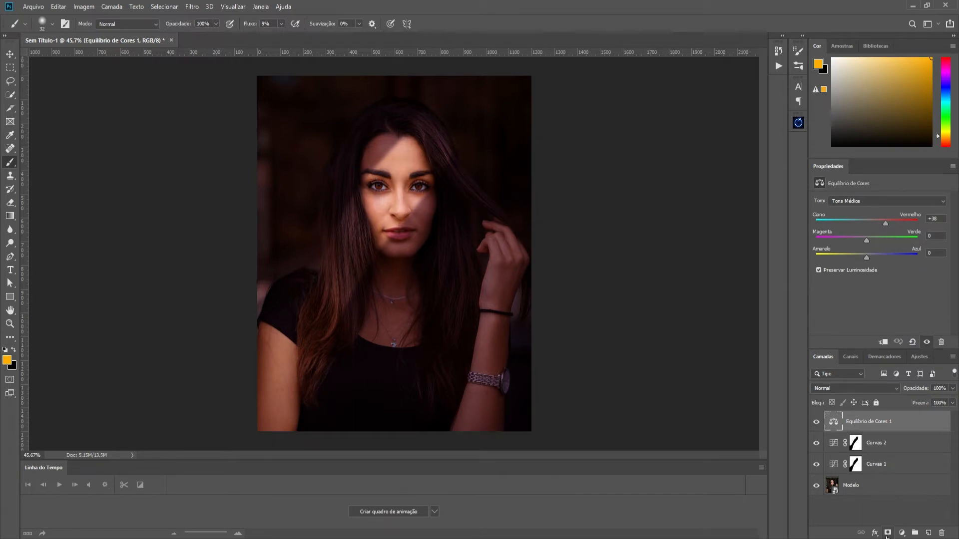
pyautogui.click(901, 533)
pyautogui.click(858, 516)
pyautogui.click(888, 533)
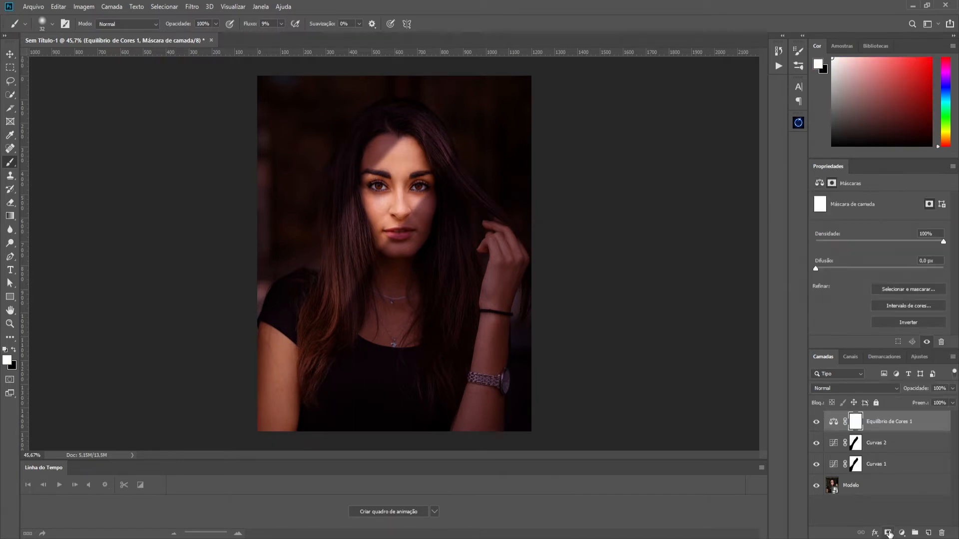
# - Clip the Equilíbrio de Cores 1 layer to Curvas 2
pyautogui.click(856, 446)
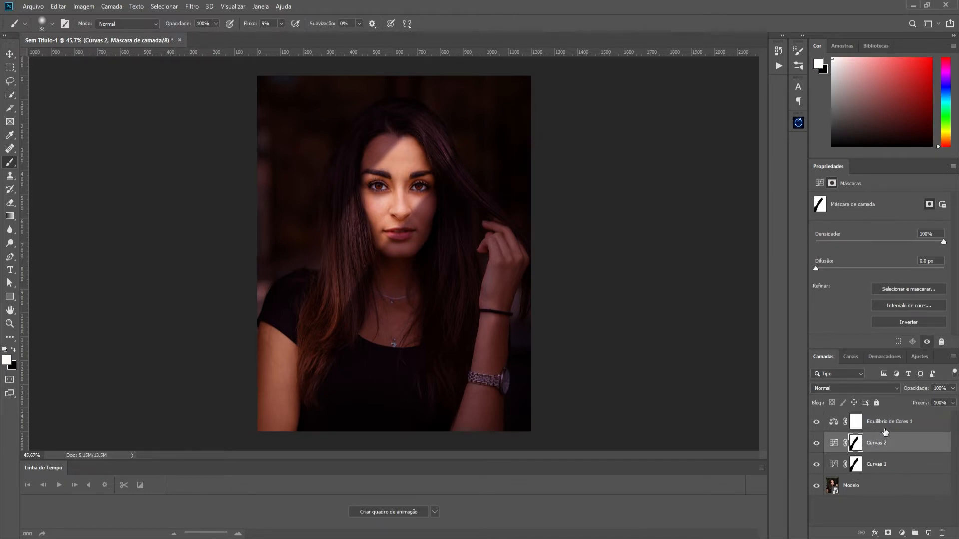
pyautogui.keyDown('alt'); pyautogui.click(903, 432); pyautogui.keyUp('alt')
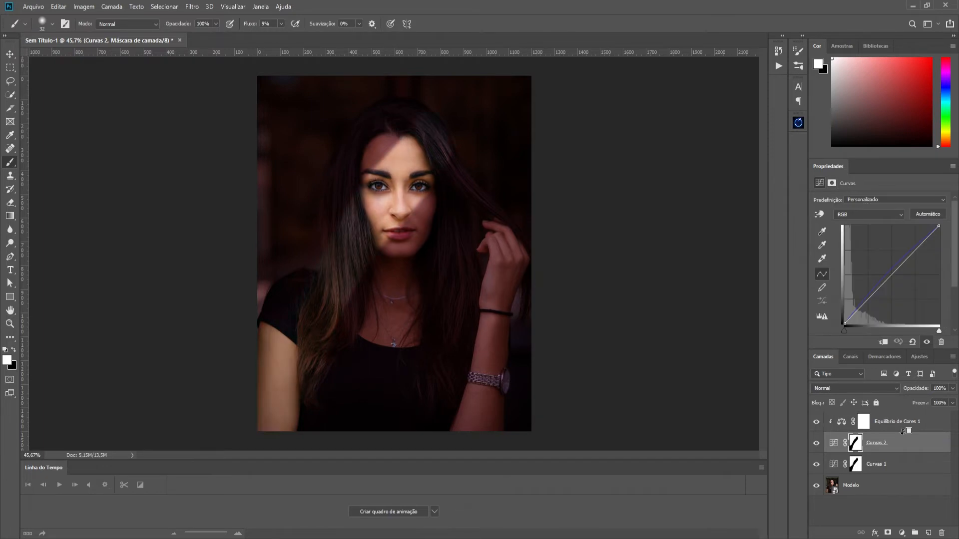
# - Black out the Equilíbrio de Cores 1 mask within the selection loaded from the Curvas 1 mask, and release the layer's clipping
pyautogui.click(857, 467)
pyautogui.keyDown('ctrl'); pyautogui.click(857, 467); pyautogui.keyUp('ctrl')
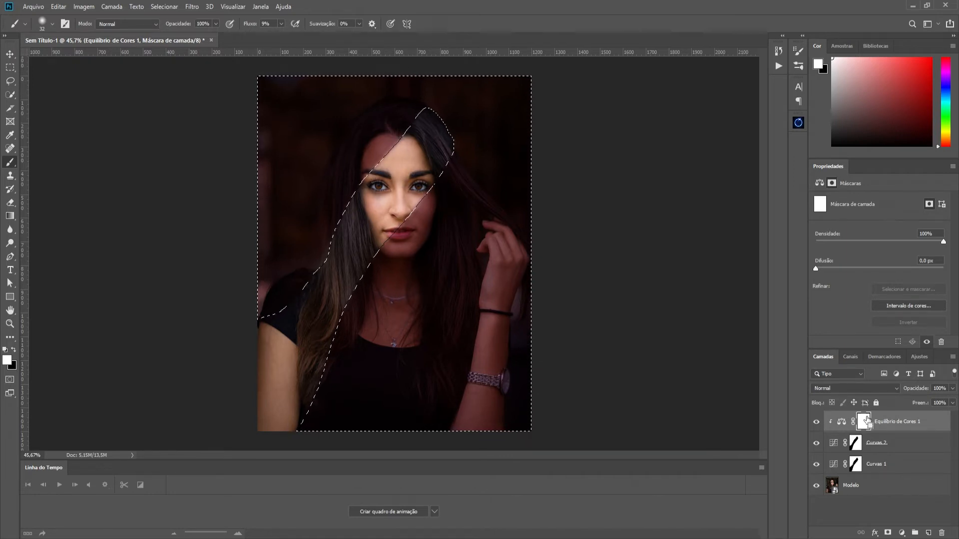
pyautogui.hotkey('ctrl', 'i')
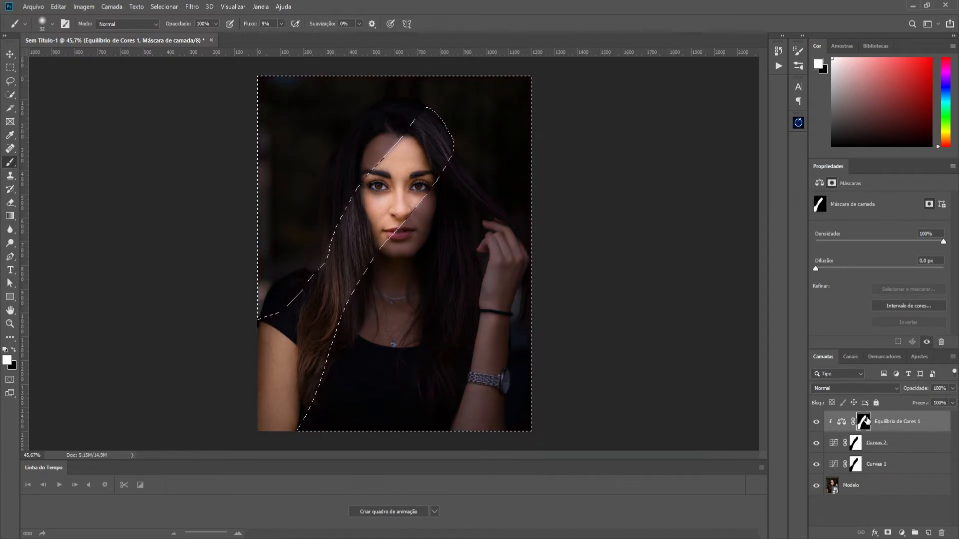
pyautogui.hotkey('ctrl', 'd')
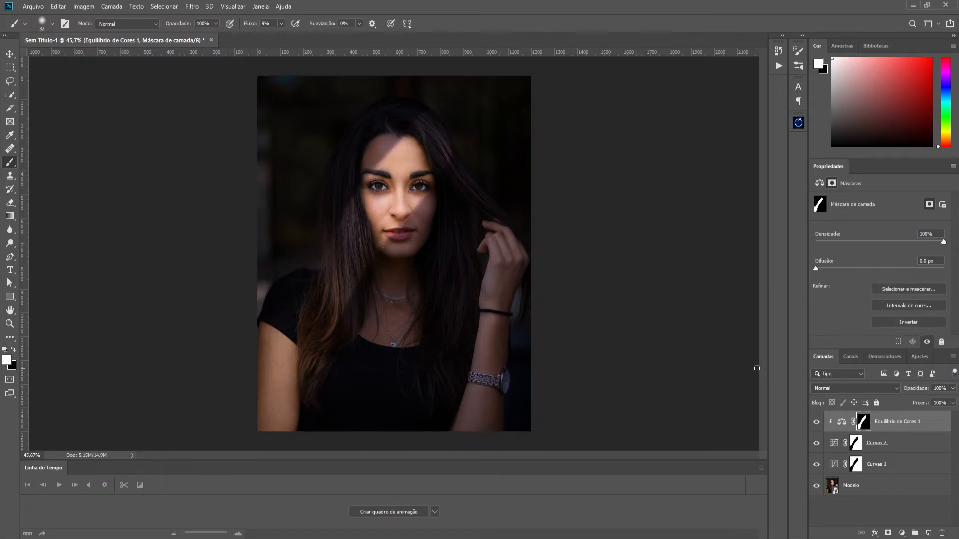
pyautogui.keyDown('alt'); pyautogui.click(909, 428); pyautogui.keyUp('alt')
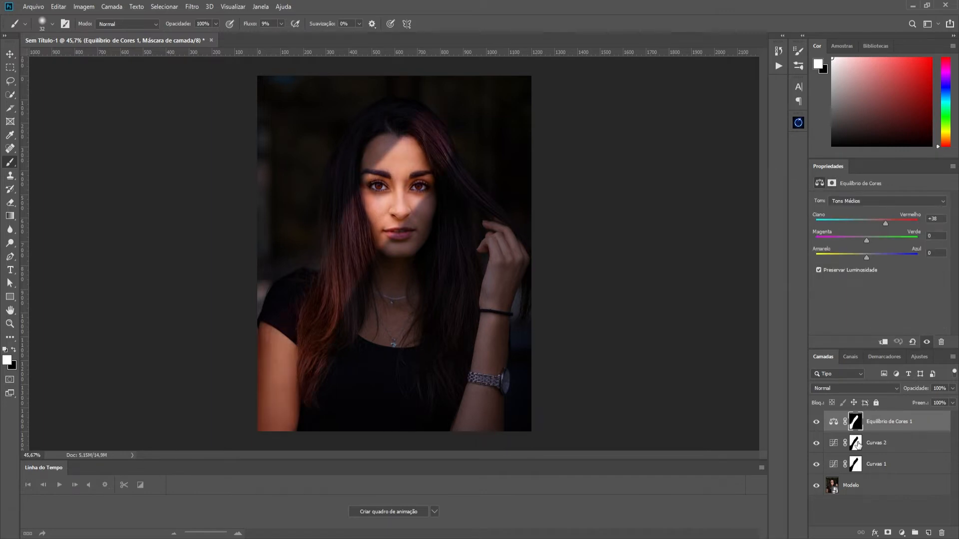
# - Rename the Curvas 2 layer as Azul and the Curvas 1 layer as Sol
pyautogui.doubleClick(877, 443)
pyautogui.write('Azul')
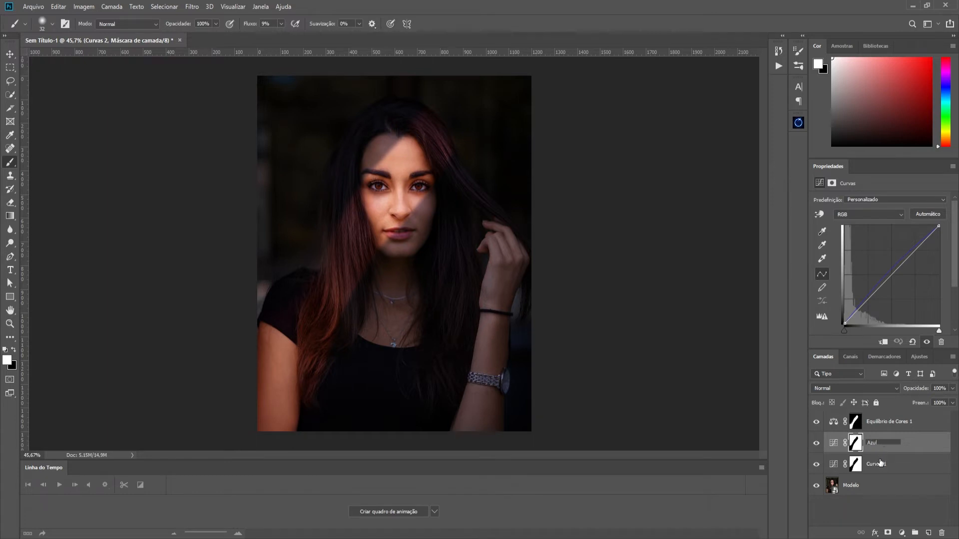
pyautogui.doubleClick(878, 464)
pyautogui.write('Sol')
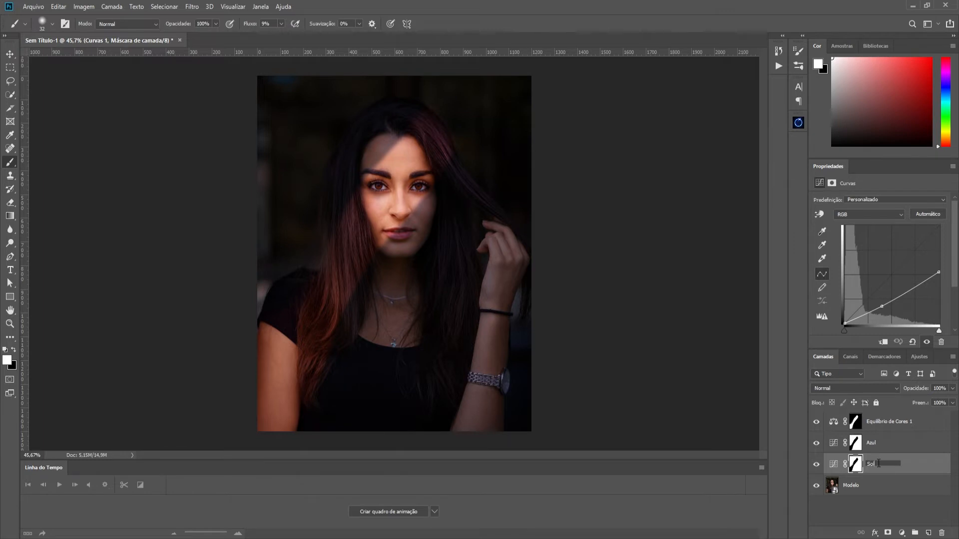
# - Clip the Equilíbrio de Cores 1 layer to the Azul layer
pyautogui.click(879, 420)
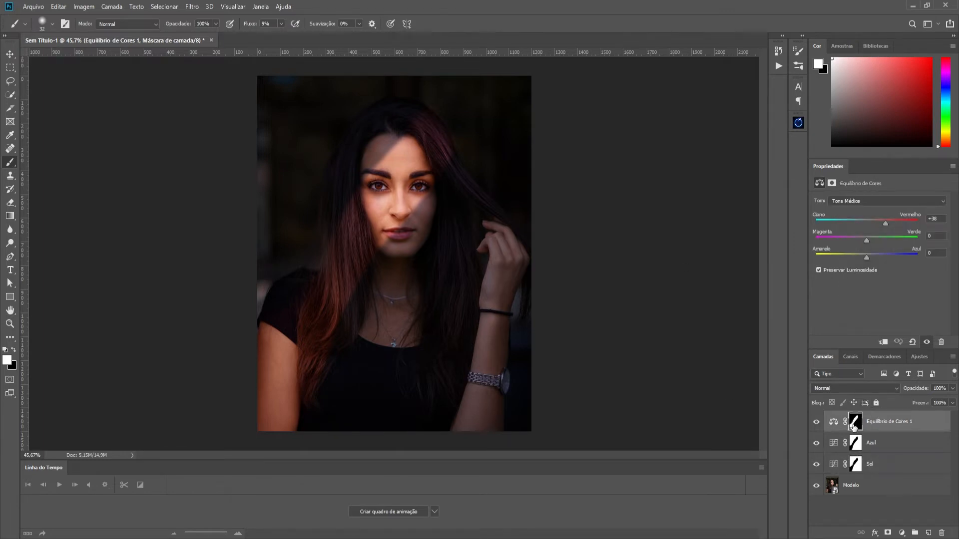
pyautogui.moveTo(890, 434); pyautogui.dragTo(890, 428)
pyautogui.keyDown('alt'); pyautogui.click(890, 428); pyautogui.keyUp('alt')
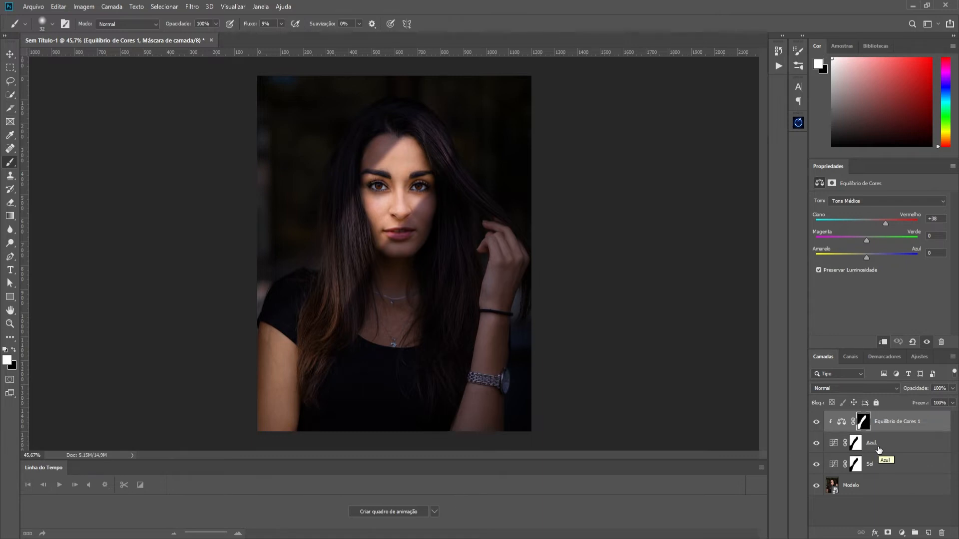
# - Enlarge the brush to 81 px and paint white on the Equilíbrio de Cores 1 mask over the lit face, hair and arm
pyautogui.scroll(3, 412, 187)
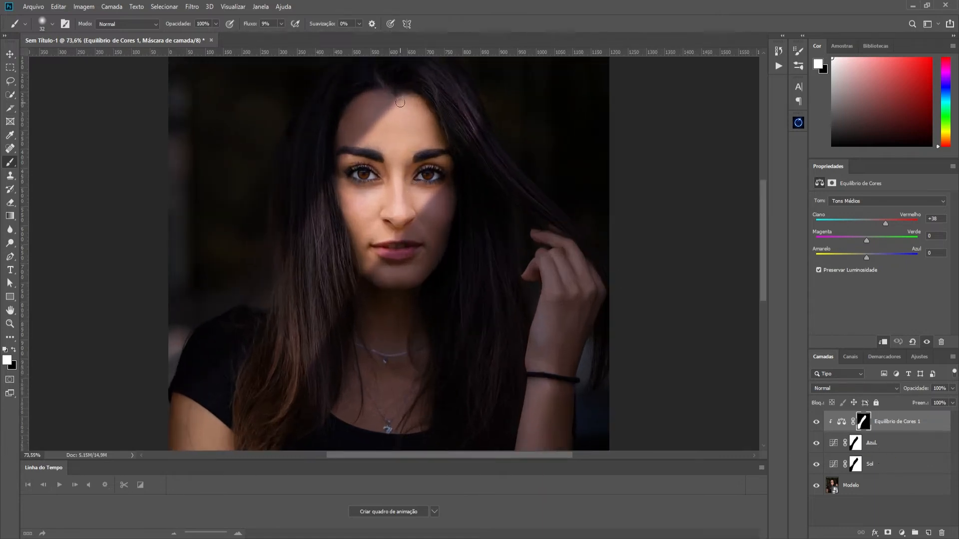
pyautogui.click(271, 24)
pyautogui.rightClick(357, 143)
pyautogui.moveTo(368, 140); pyautogui.dragTo(356, 142)
pyautogui.moveTo(414, 255); pyautogui.dragTo(395, 273)
pyautogui.moveTo(364, 325); pyautogui.dragTo(406, 226)
pyautogui.moveTo(273, 351); pyautogui.dragTo(301, 261)
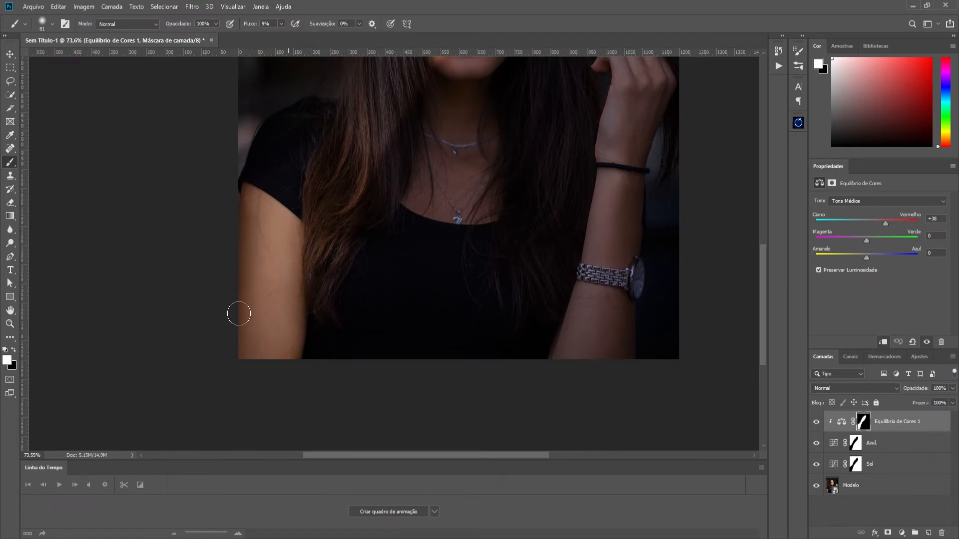
# - Compare the portrait with the Equilíbrio de Cores 1 layer hidden and shown
pyautogui.moveTo(385, 211); pyautogui.dragTo(319, 362)
pyautogui.moveTo(303, 203); pyautogui.dragTo(287, 296)
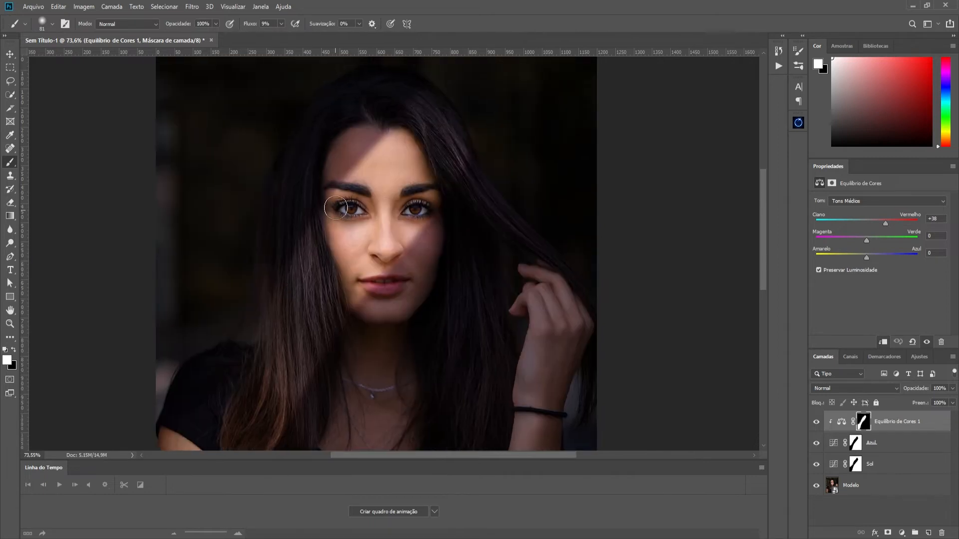
pyautogui.scroll(-2, 492, 275)
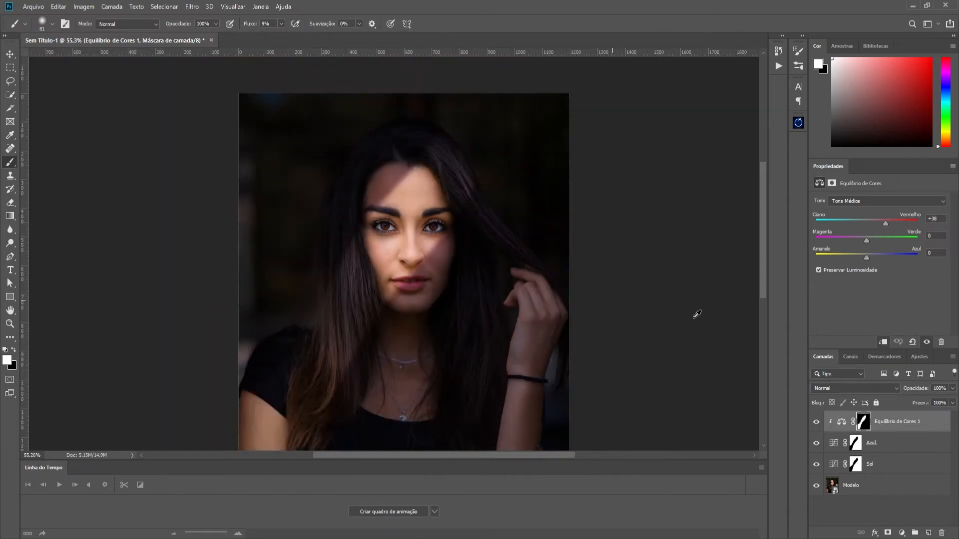
pyautogui.click(818, 423)
pyautogui.click(817, 423)
# - Slightly reduce the Equilíbrio de Cores 1 layer's opacity and set the Azul layer's opacity to 77%
pyautogui.click(953, 389)
pyautogui.moveTo(951, 399); pyautogui.dragTo(947, 399)
pyautogui.click(897, 443)
pyautogui.click(899, 443)
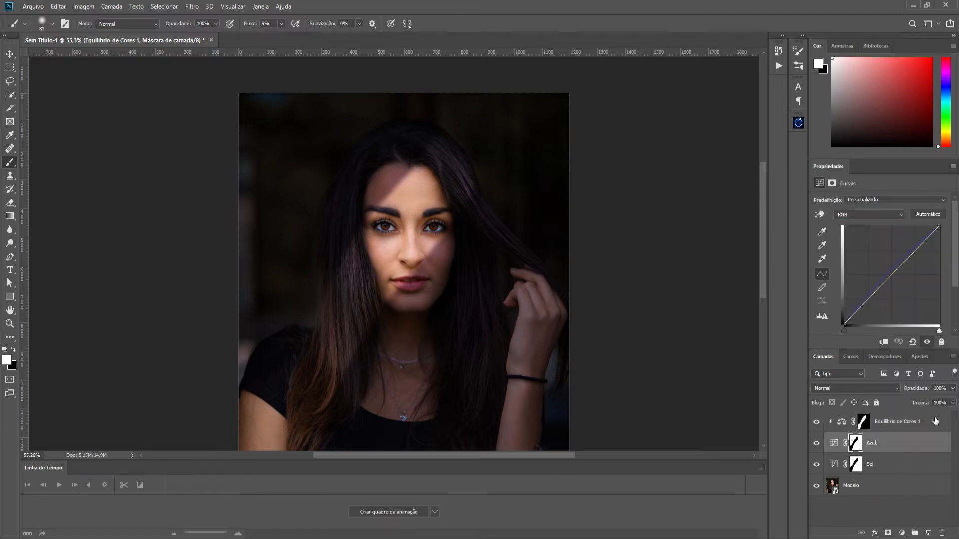
pyautogui.click(953, 389)
pyautogui.moveTo(950, 399); pyautogui.dragTo(942, 402)
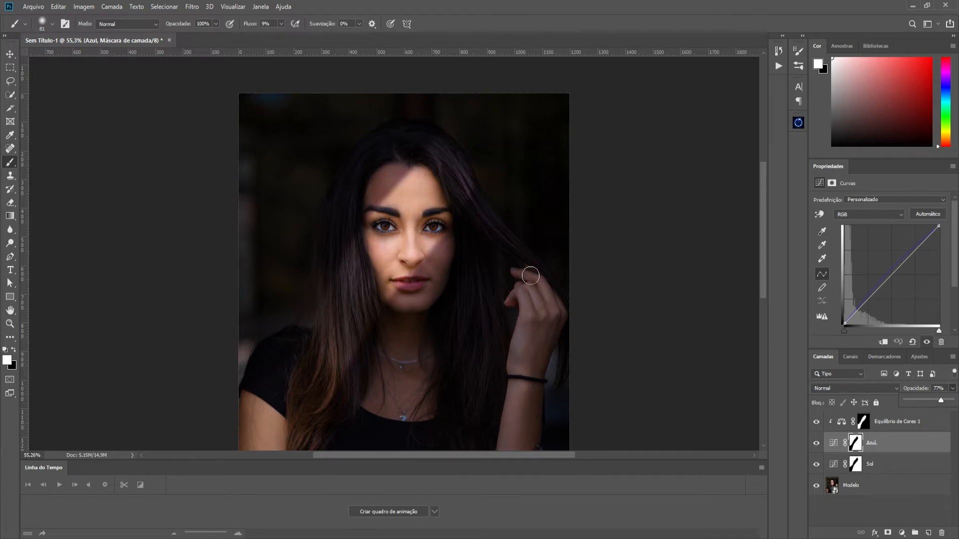
# - Add a Curves adjustment layer above the Equilíbrio de Cores 1 layer
pyautogui.scroll(-5, 404, 238)
pyautogui.click(14, 59)
pyautogui.click(14, 59)
pyautogui.scroll(4, 453, 253)
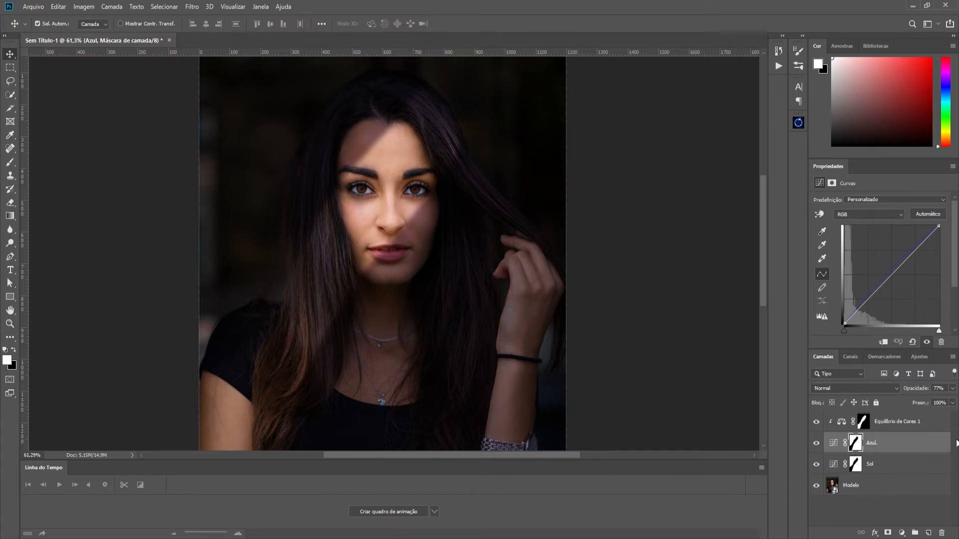
pyautogui.click(941, 425)
pyautogui.click(903, 533)
pyautogui.click(910, 401)
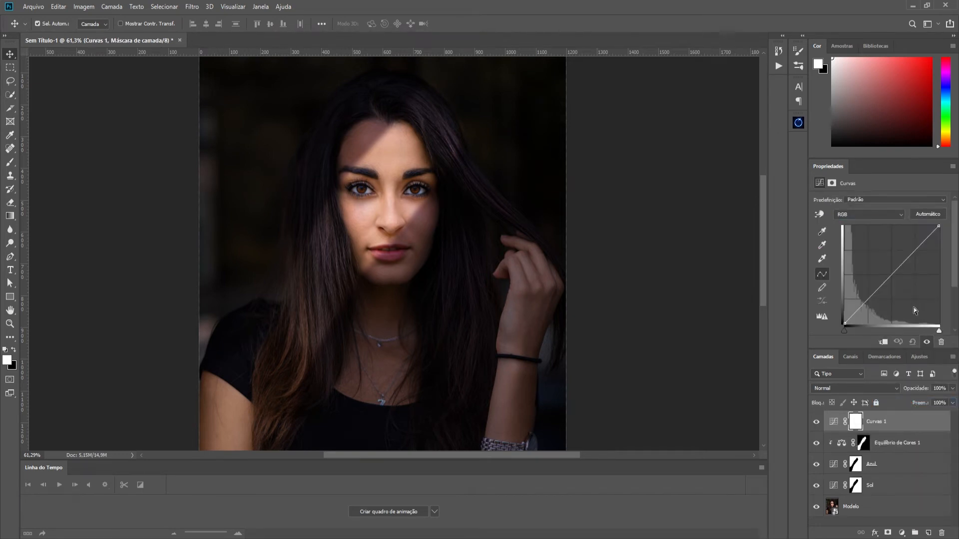
# - Shape the Curvas 1 curve with three points pulled below the diagonal to darken shadows, midtones and highlights
pyautogui.moveTo(872, 296); pyautogui.dragTo(870, 303)
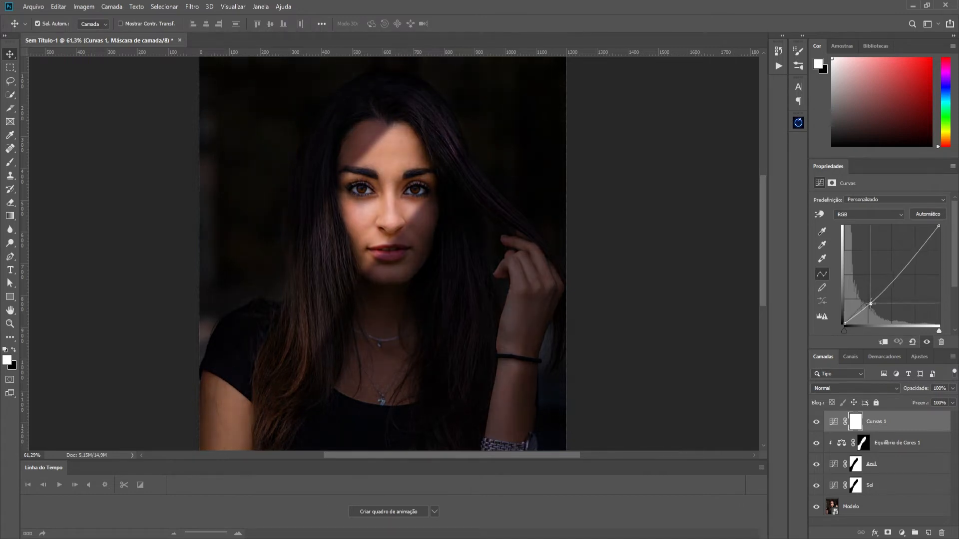
pyautogui.click(892, 280)
pyautogui.moveTo(892, 281); pyautogui.dragTo(890, 281)
pyautogui.click(939, 226)
pyautogui.moveTo(912, 254); pyautogui.dragTo(915, 256)
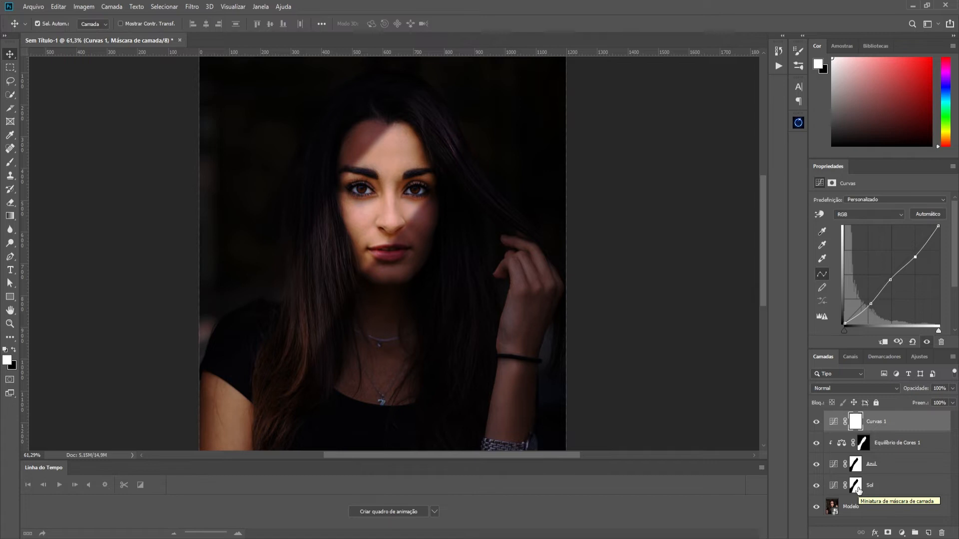
# - Replace the Curvas 1 layer mask with a copy of the Sol layer's mask
pyautogui.keyDown('alt'); pyautogui.click(858, 490); pyautogui.keyUp('alt')
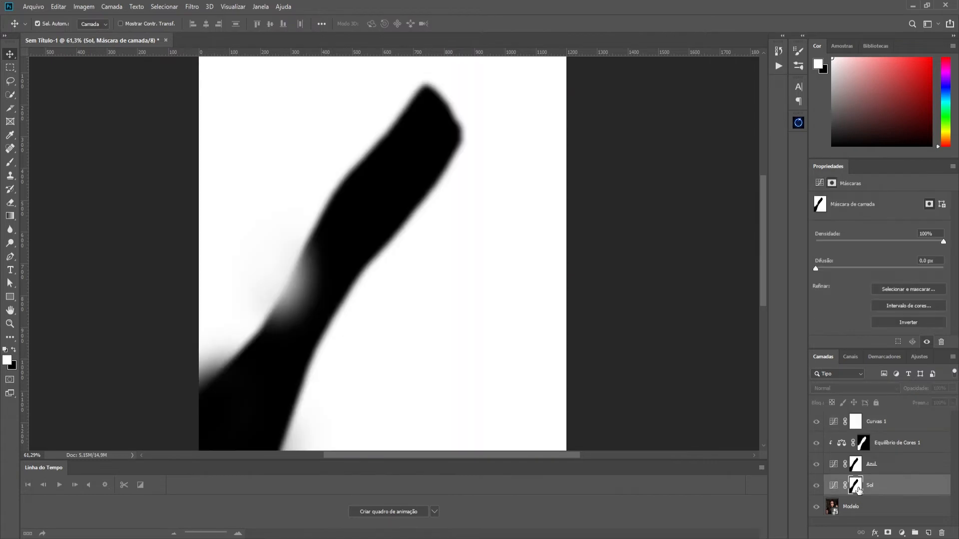
pyautogui.moveTo(858, 489); pyautogui.dragTo(858, 424)
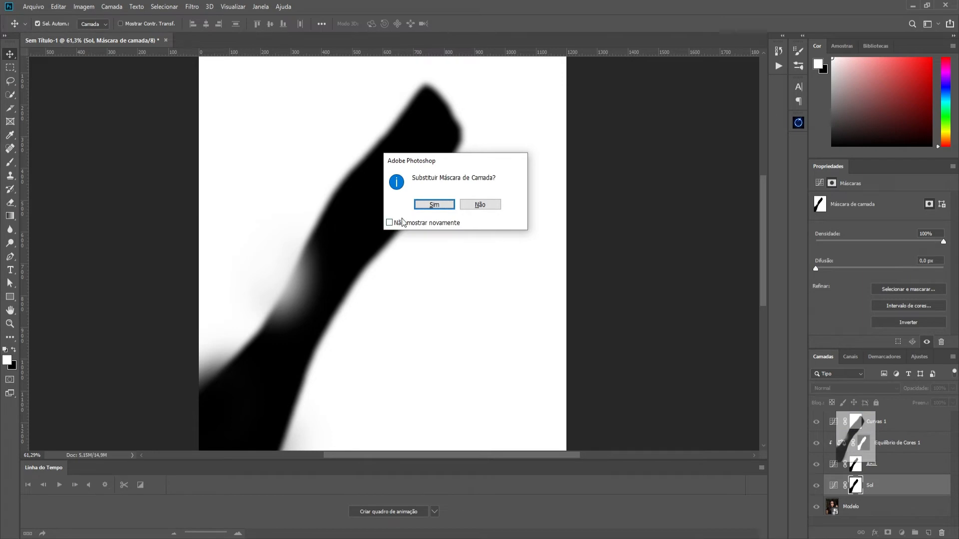
pyautogui.click(433, 205)
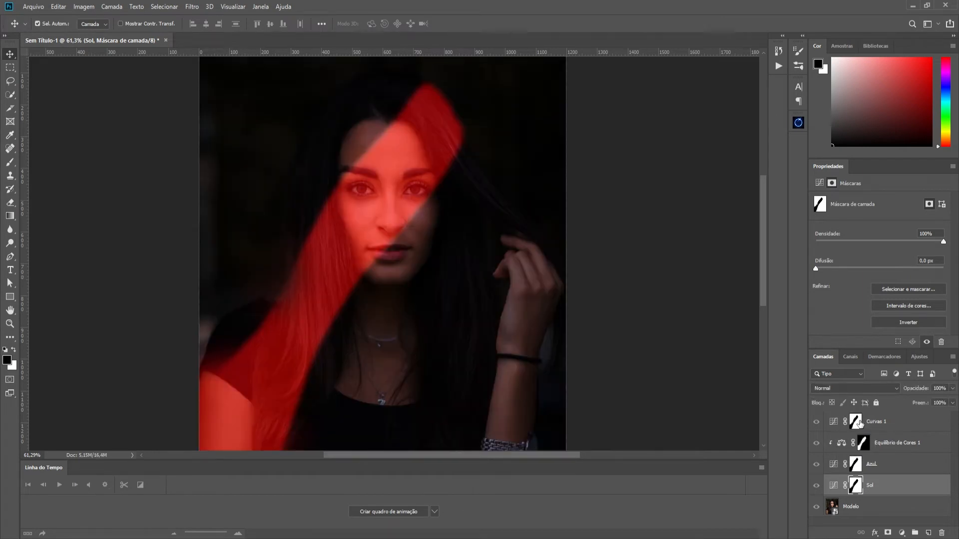
# - Invert the Curvas 1 mask so the curve affects only the light beam, and compare the image with the layer hidden and shown
pyautogui.click(857, 423)
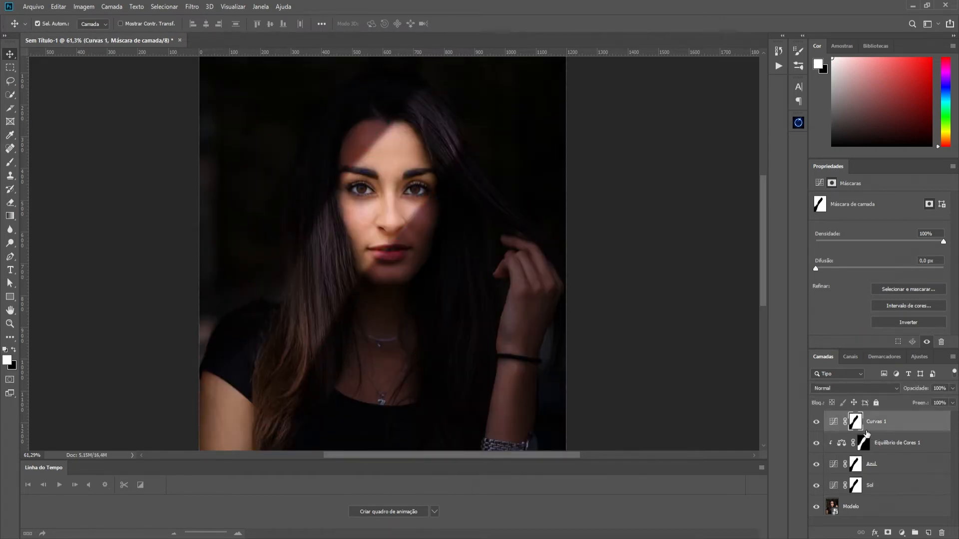
pyautogui.click(816, 422)
pyautogui.click(816, 422)
pyautogui.hotkey('ctrl', 'i')
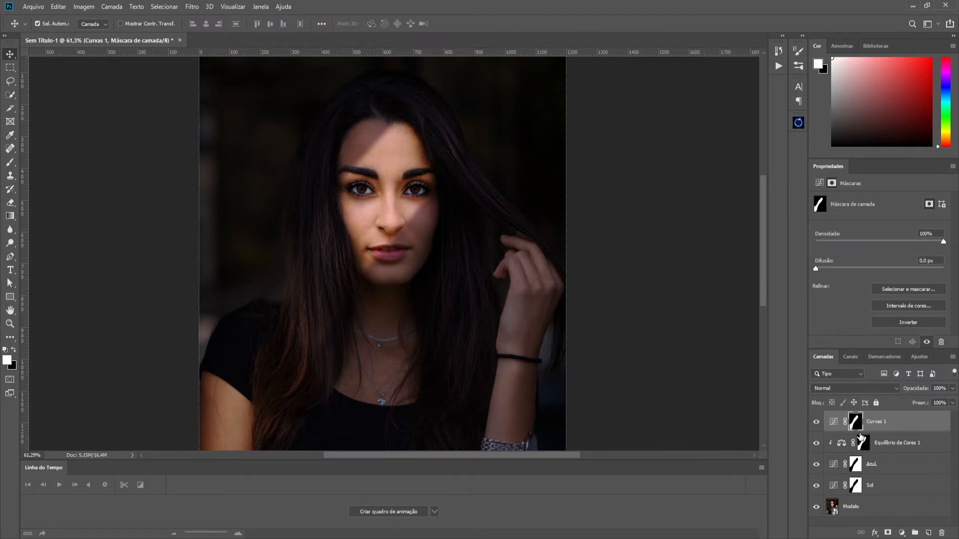
pyautogui.click(816, 423)
pyautogui.click(816, 423)
pyautogui.scroll(-5, 514, 263)
pyautogui.scroll(2, 506, 270)
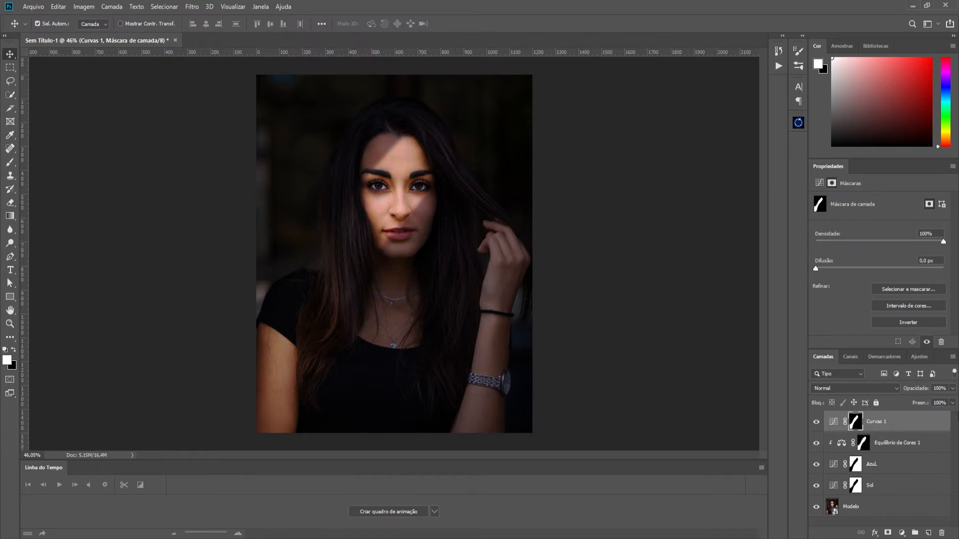
# - Add a second Curves adjustment layer above Curvas 1, raise its midtones strongly and lift the black point slightly
pyautogui.click(903, 533)
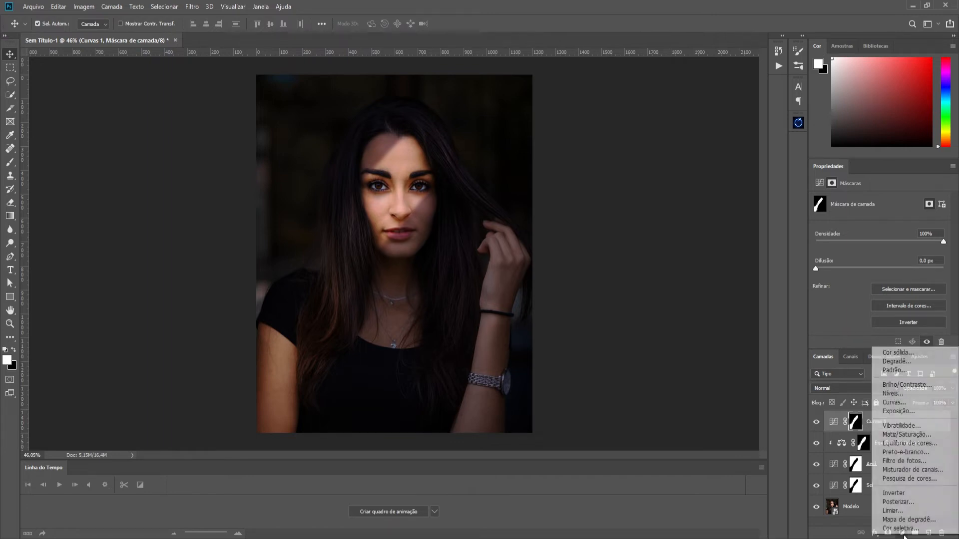
pyautogui.click(905, 407)
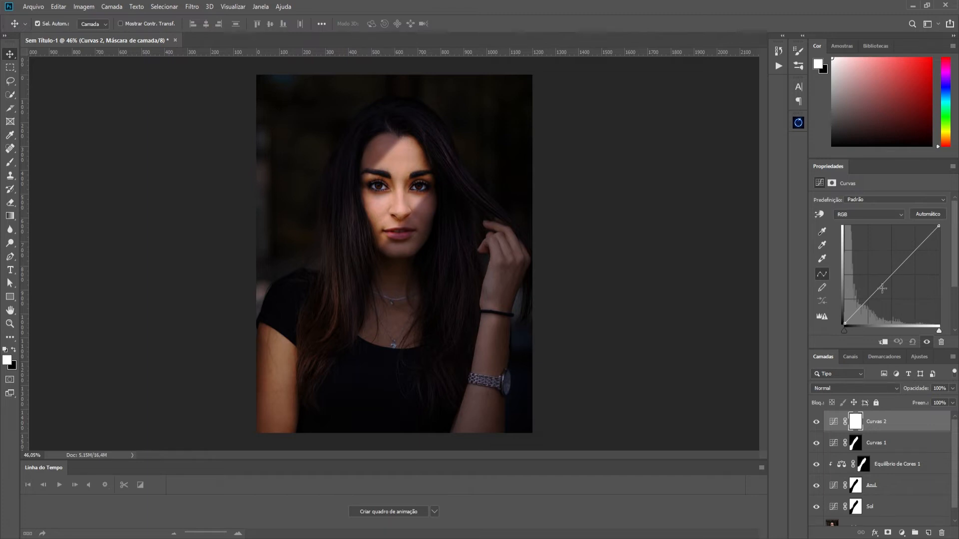
pyautogui.moveTo(881, 280); pyautogui.dragTo(876, 271)
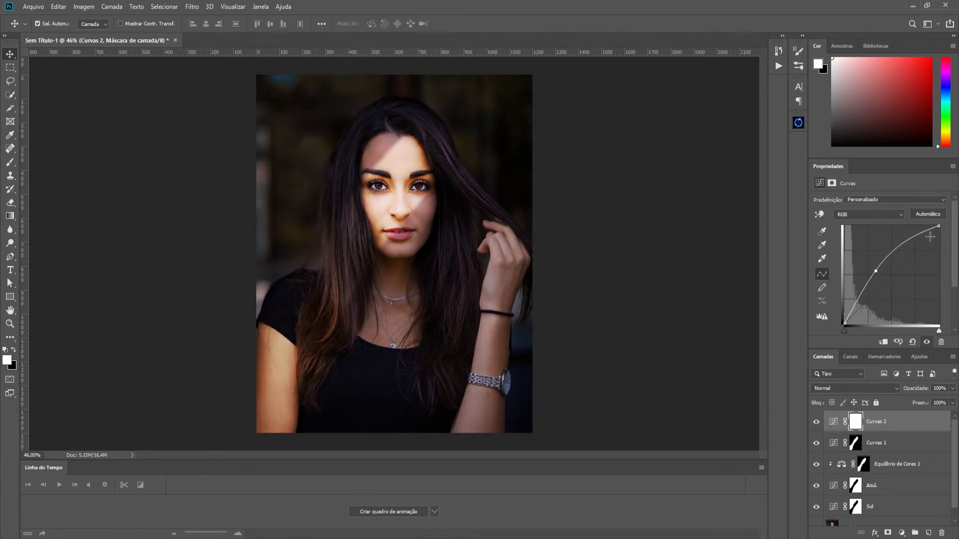
pyautogui.moveTo(844, 324); pyautogui.dragTo(843, 321)
# - Replace the Curvas 2 mask with a copy of the Sol mask and invert it
pyautogui.click(856, 508)
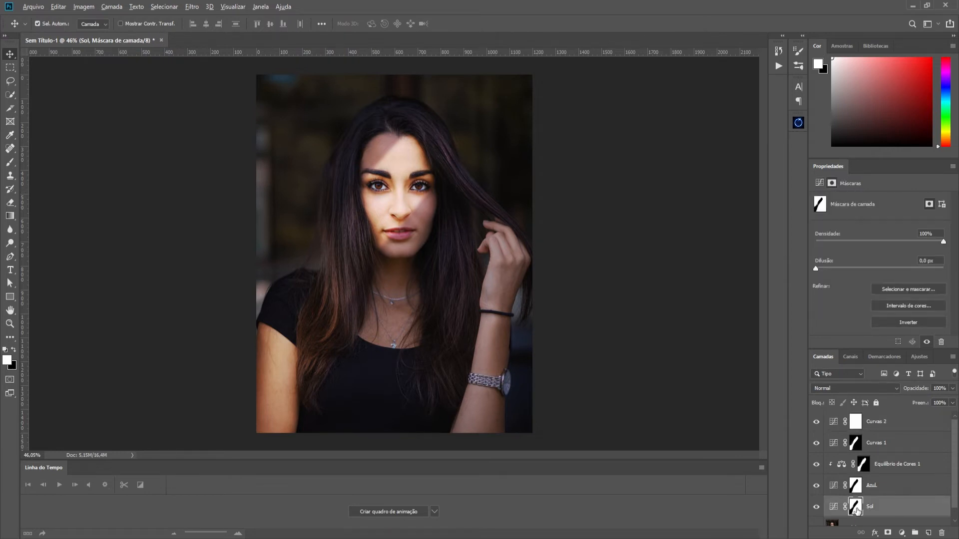
pyautogui.moveTo(857, 509); pyautogui.dragTo(855, 421)
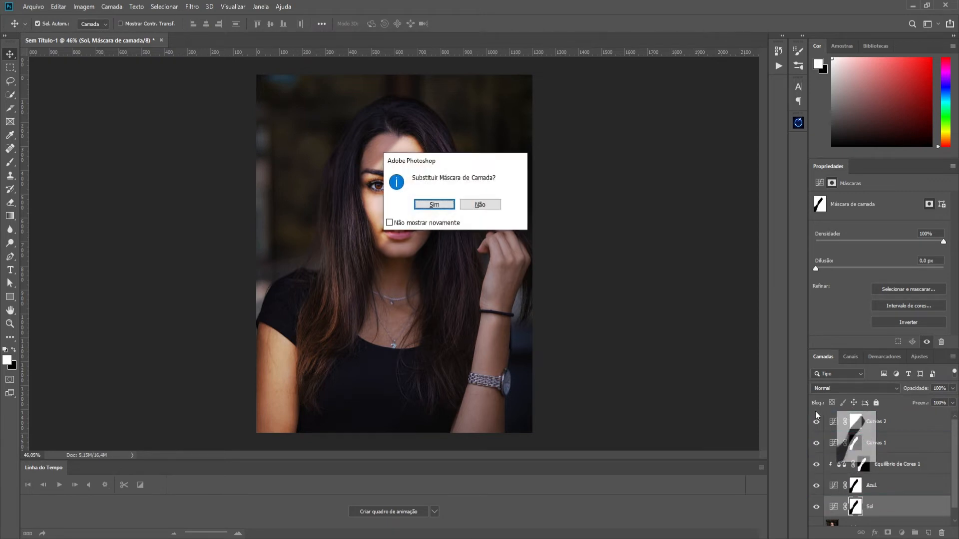
pyautogui.click(435, 204)
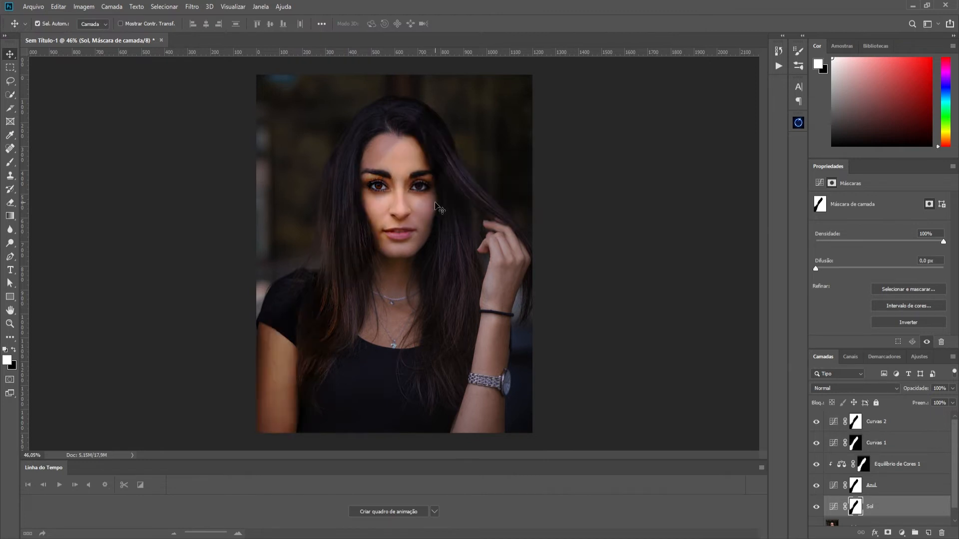
pyautogui.click(853, 424)
pyautogui.hotkey('ctrl', 'i')
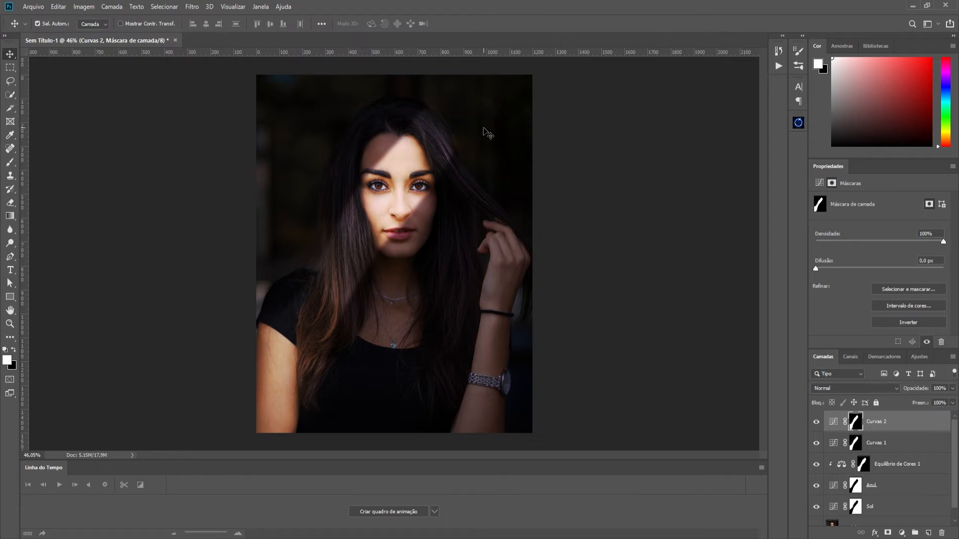
# - Create a new empty layer above Curvas 2 and choose a saturated orange foreground colour for the Brush tool
pyautogui.click(928, 533)
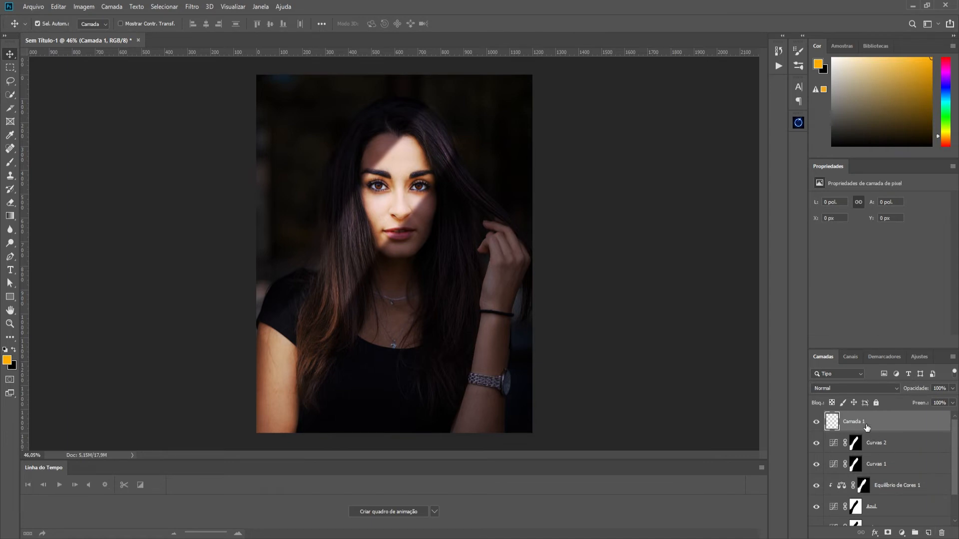
pyautogui.click(11, 163)
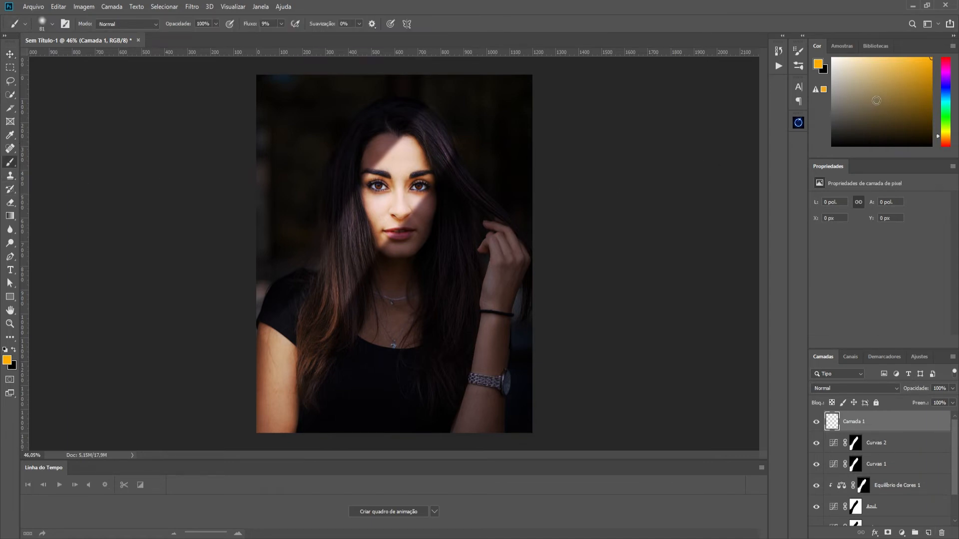
pyautogui.click(902, 100)
pyautogui.moveTo(947, 95); pyautogui.dragTo(948, 139)
pyautogui.click(923, 74)
pyautogui.moveTo(924, 74); pyautogui.dragTo(931, 58)
pyautogui.moveTo(942, 138); pyautogui.dragTo(943, 139)
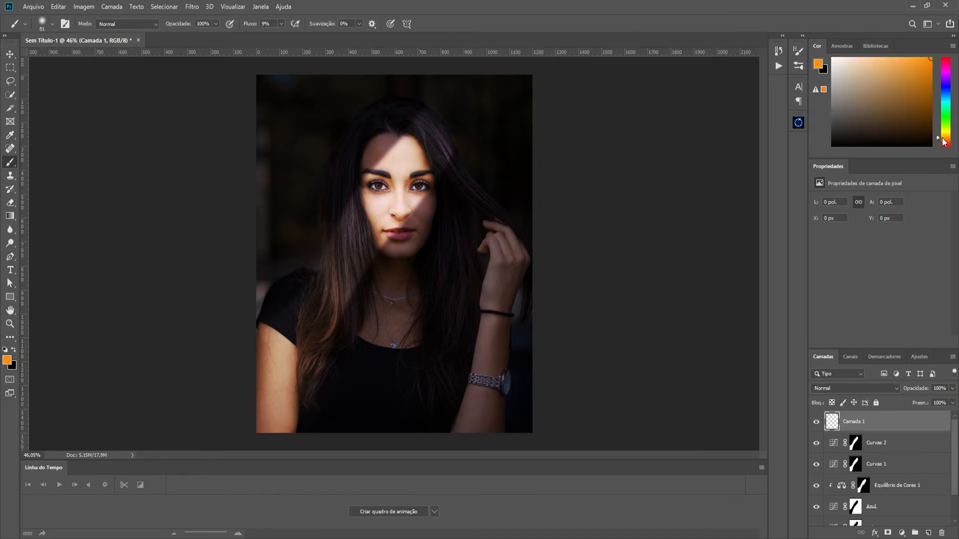
# - Set Camada 1 to the Sobrepor blend mode, enlarge the brush to 172 px and paint orange over the lit areas
pyautogui.click(845, 387)
pyautogui.click(845, 403)
pyautogui.moveTo(287, 247); pyautogui.dragTo(299, 253)
pyautogui.press('space')
pyautogui.moveTo(321, 316)
pyautogui.mouseDown()
pyautogui.moveTo(347, 240)
pyautogui.moveTo(353, 282)
pyautogui.moveTo(355, 215)
pyautogui.mouseUp()
pyautogui.moveTo(369, 282)
pyautogui.mouseDown()
pyautogui.moveTo(360, 154)
pyautogui.moveTo(402, 141)
pyautogui.moveTo(409, 125)
pyautogui.moveTo(440, 138)
pyautogui.moveTo(423, 101)
pyautogui.moveTo(307, 272)
pyautogui.moveTo(250, 381)
pyautogui.moveTo(257, 353)
pyautogui.moveTo(316, 345)
pyautogui.moveTo(291, 314)
pyautogui.moveTo(314, 353)
pyautogui.moveTo(280, 470)
pyautogui.moveTo(306, 402)
pyautogui.moveTo(525, 284)
pyautogui.moveTo(474, 296)
pyautogui.mouseUp()
# - Lasso the iris of the model's left eye on the Modelo layer and copy it to a new layer atop the layer stack
pyautogui.scroll(5, 429, 193)
pyautogui.scroll(2, 424, 185)
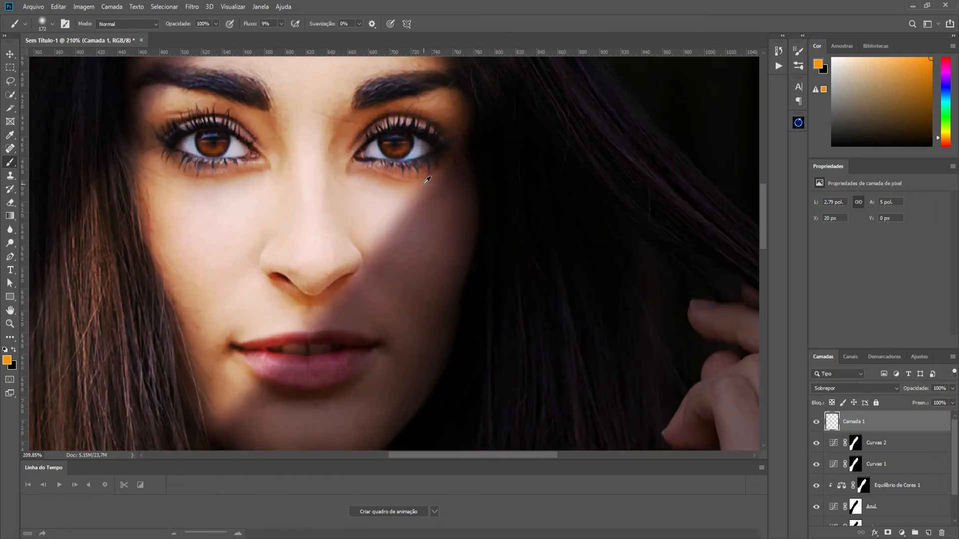
pyautogui.scroll(-2, 382, 233)
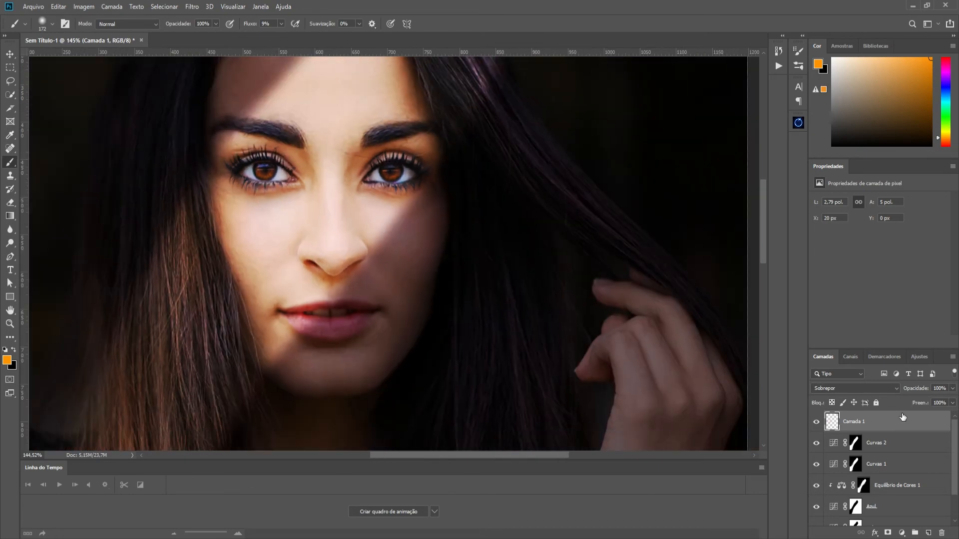
pyautogui.scroll(-2, 896, 425)
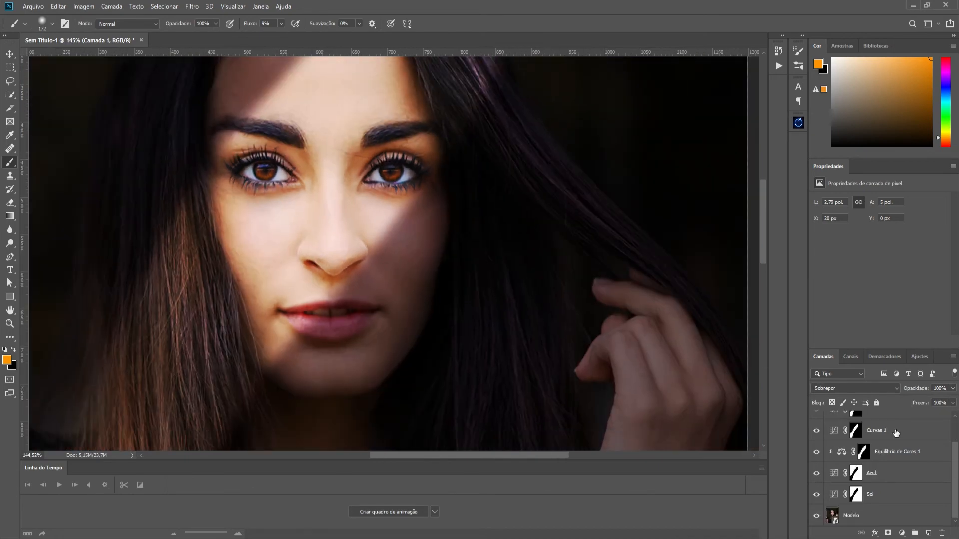
pyautogui.click(852, 516)
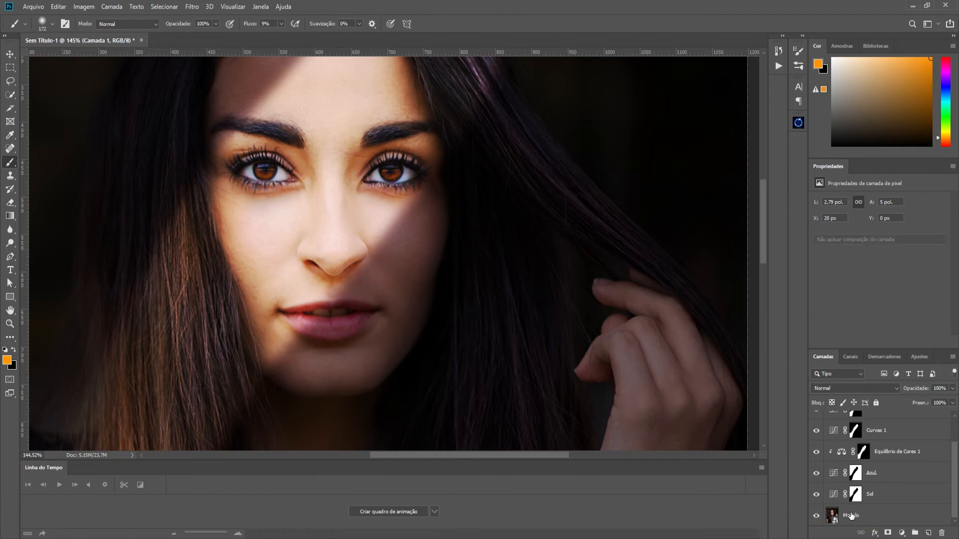
pyautogui.click(10, 81)
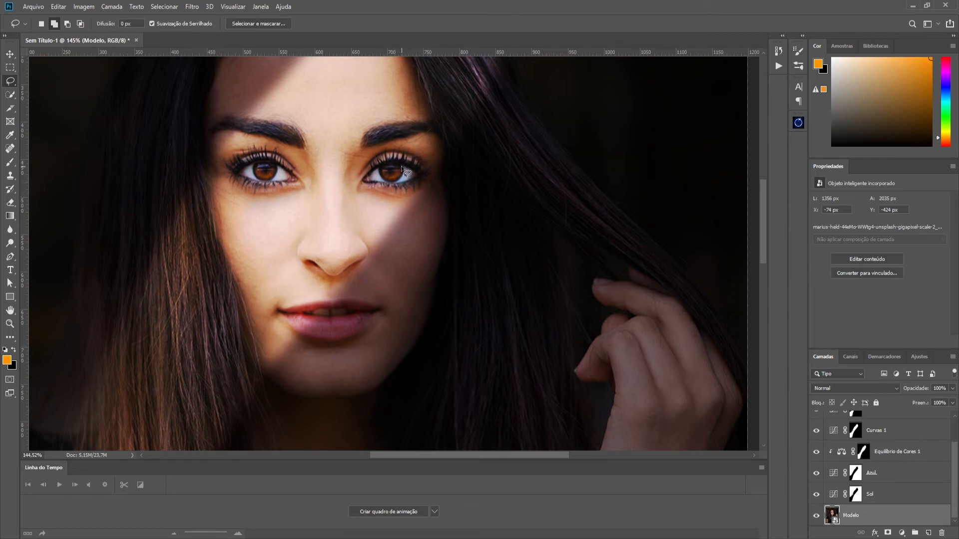
pyautogui.moveTo(402, 168)
pyautogui.mouseDown()
pyautogui.moveTo(393, 163)
pyautogui.moveTo(381, 176)
pyautogui.moveTo(399, 178)
pyautogui.moveTo(406, 169)
pyautogui.moveTo(397, 164)
pyautogui.moveTo(382, 175)
pyautogui.moveTo(401, 183)
pyautogui.moveTo(409, 175)
pyautogui.moveTo(379, 168)
pyautogui.mouseUp()
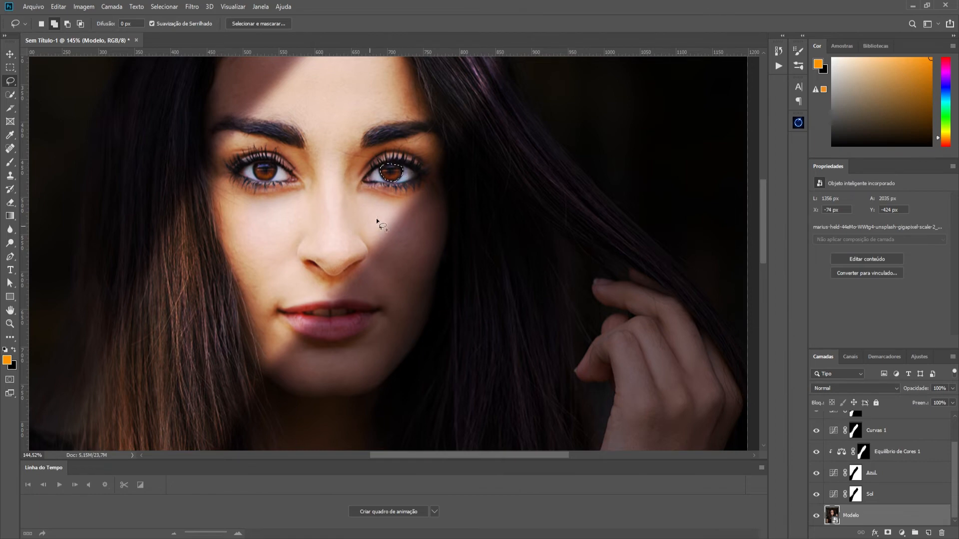
pyautogui.rightClick(393, 180)
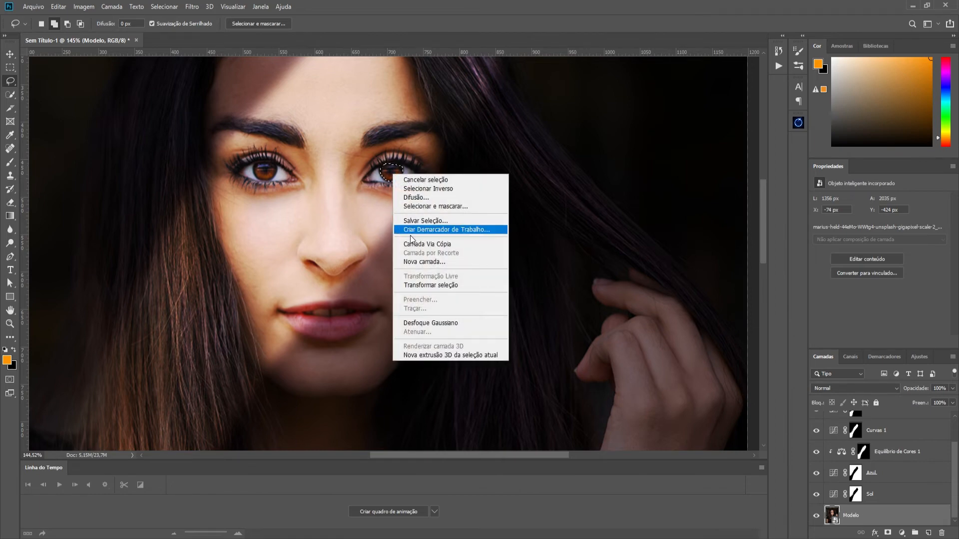
pyautogui.click(427, 244)
pyautogui.moveTo(896, 518); pyautogui.dragTo(902, 421)
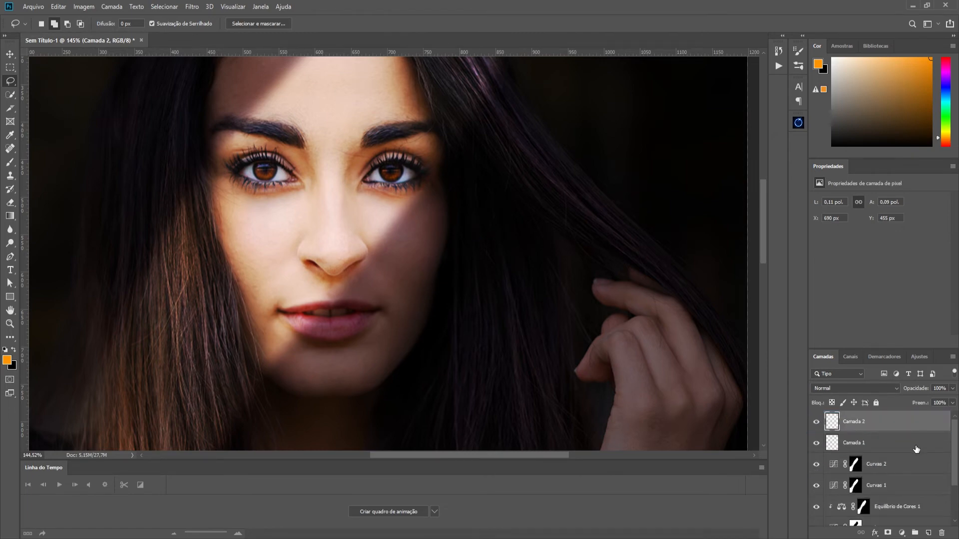
# - Rename the Camada 1 layer as cor quente and the Camada 2 layer as Olho esquerdo
pyautogui.click(855, 445)
pyautogui.doubleClick(855, 445)
pyautogui.write('cor quente')
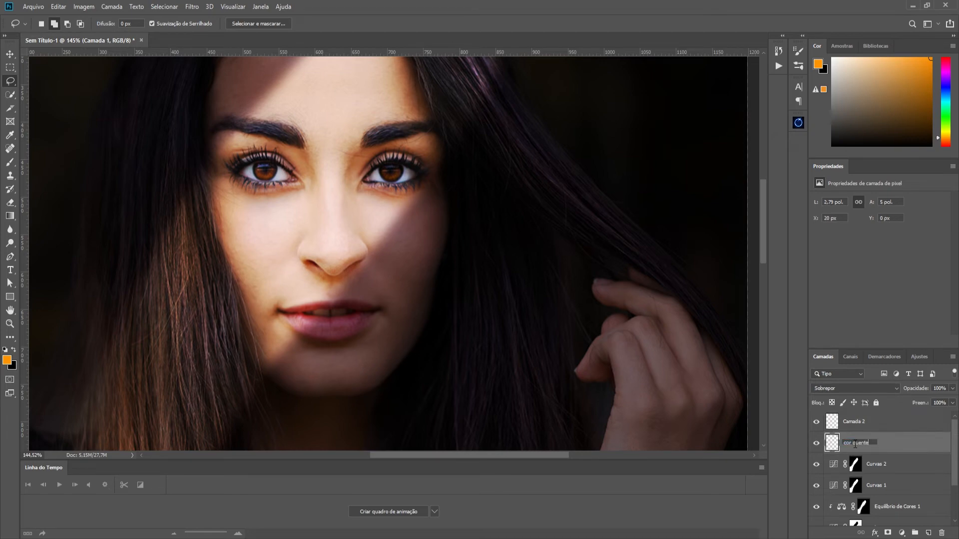
pyautogui.press('Return')
pyautogui.click(817, 445)
pyautogui.click(817, 445)
pyautogui.doubleClick(857, 421)
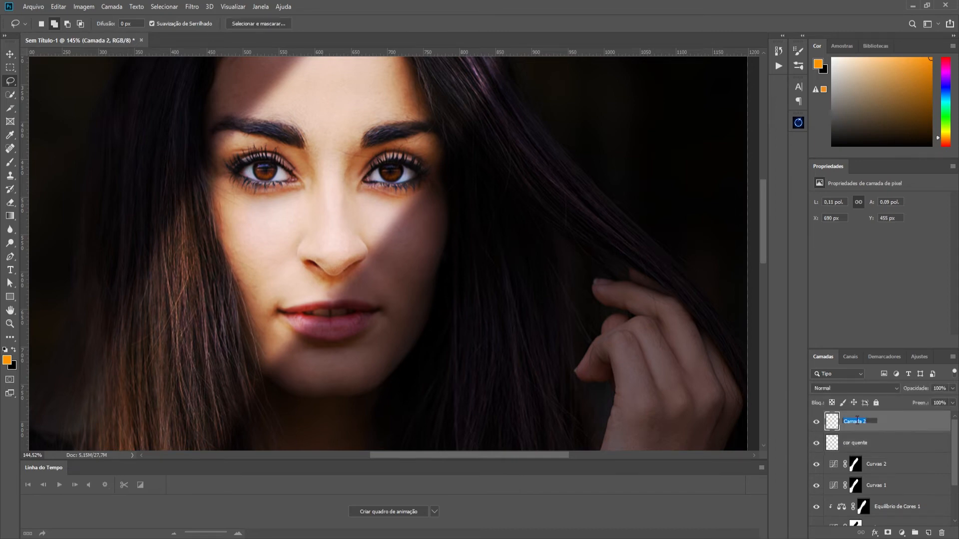
pyautogui.write('Olho esquerdo')
pyautogui.press('Return')
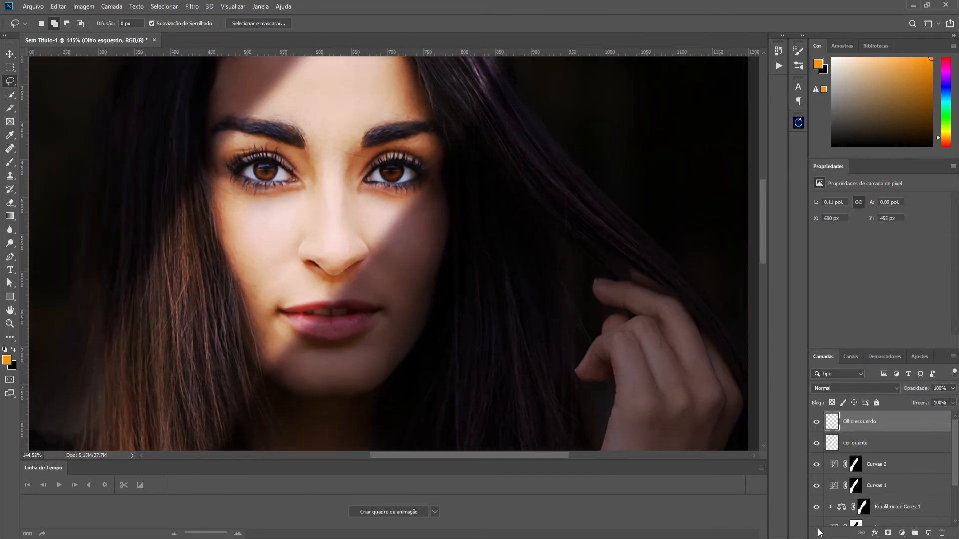
# - Add a Curves adjustment above Olho esquerdo, raise its RGB midtones and clip it to that layer
pyautogui.click(902, 533)
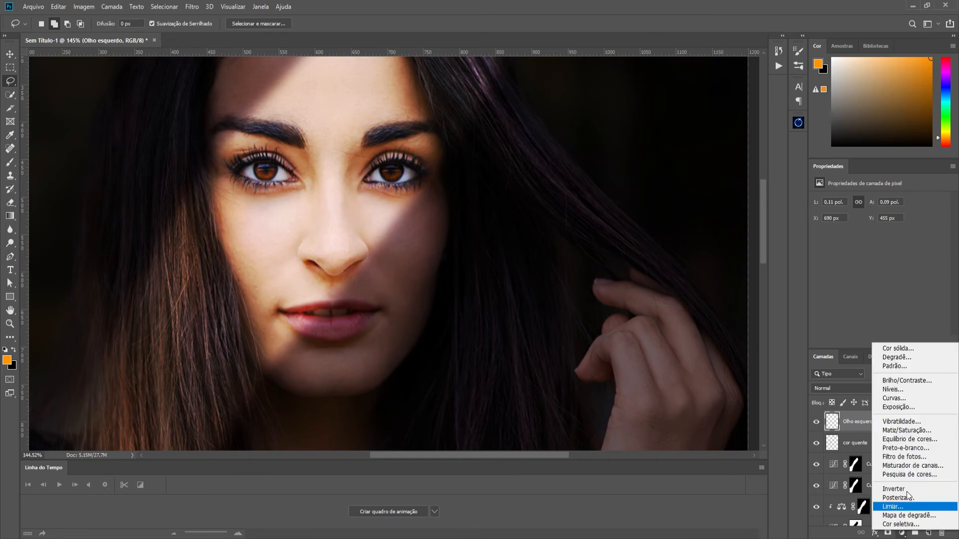
pyautogui.click(904, 397)
pyautogui.moveTo(883, 281); pyautogui.dragTo(882, 267)
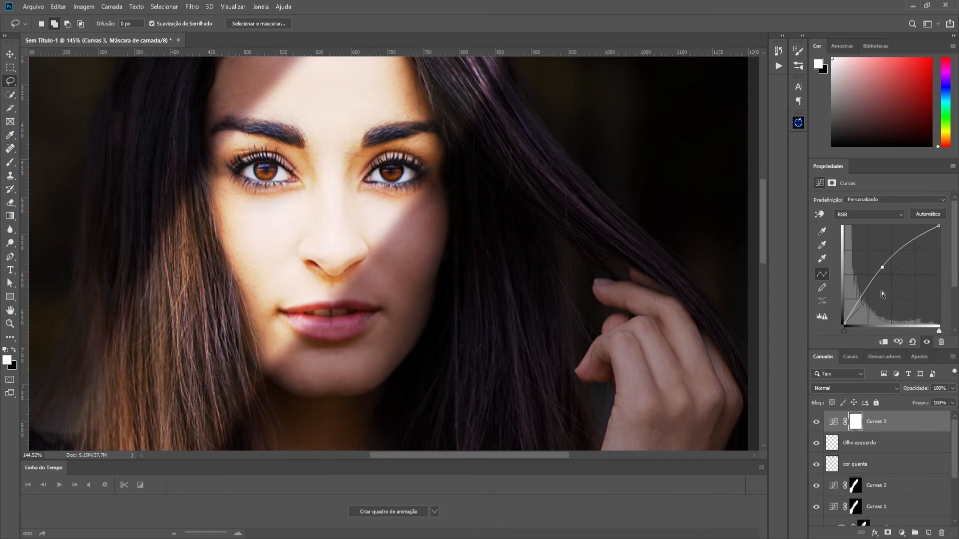
pyautogui.keyDown('alt'); pyautogui.click(890, 429); pyautogui.keyUp('alt')
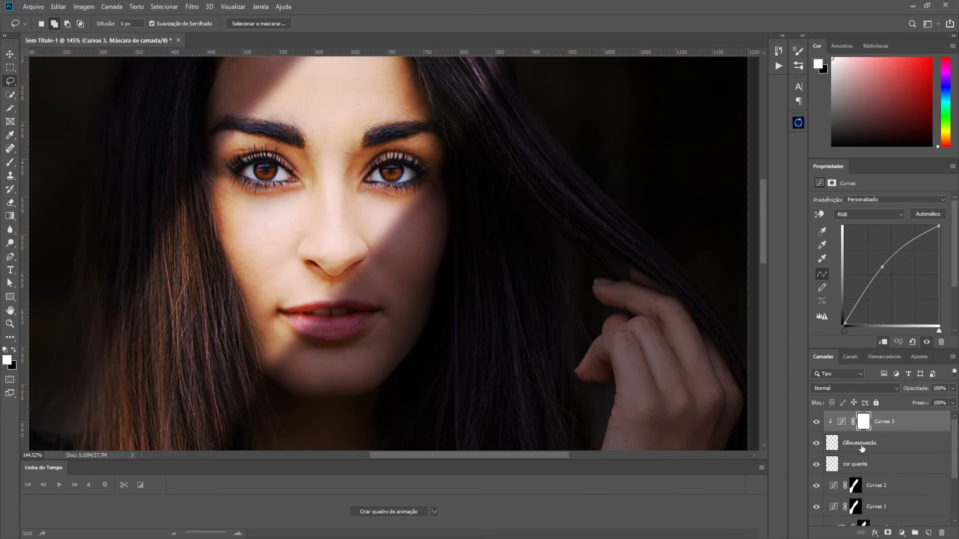
# - Toggle the Curvas 3 adjustment to compare the iris, and raise its curve further for a brighter amber glow
pyautogui.click(816, 422)
pyautogui.click(816, 422)
pyautogui.click(816, 422)
pyautogui.click(817, 422)
pyautogui.moveTo(883, 267); pyautogui.dragTo(874, 259)
# - Erase the excess edges around the copied iris on the Olho esquerdo layer with the Eraser tool
pyautogui.scroll(5, 424, 192)
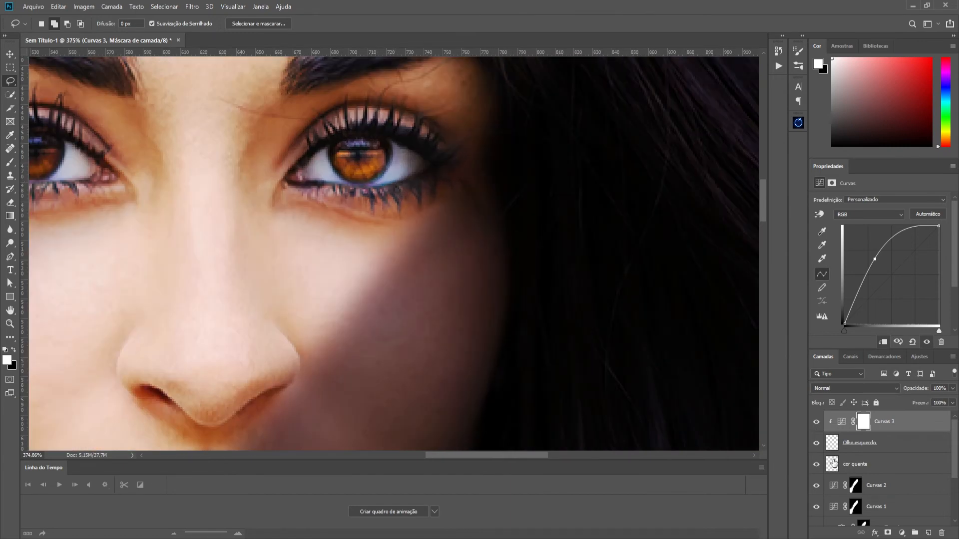
pyautogui.click(890, 444)
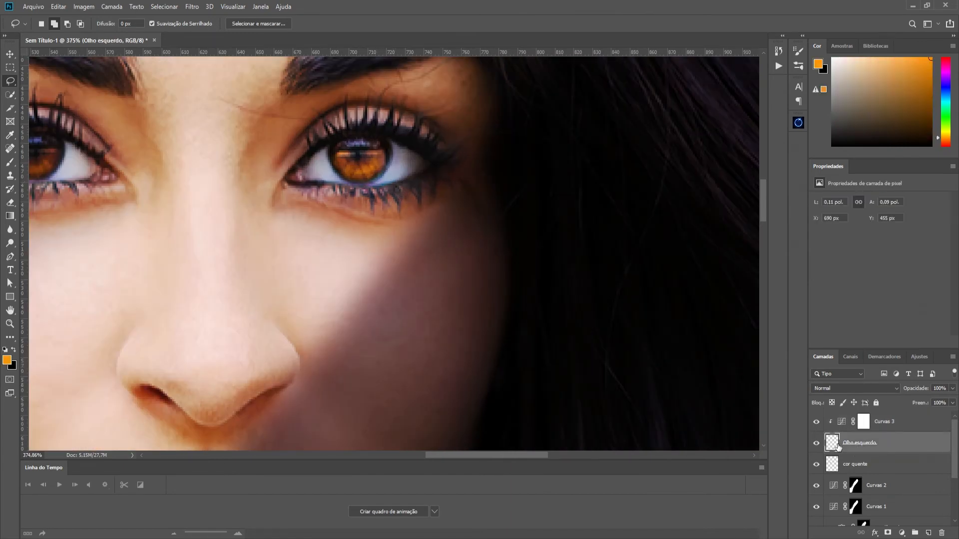
pyautogui.click(12, 163)
pyautogui.moveTo(332, 172); pyautogui.dragTo(175, 193)
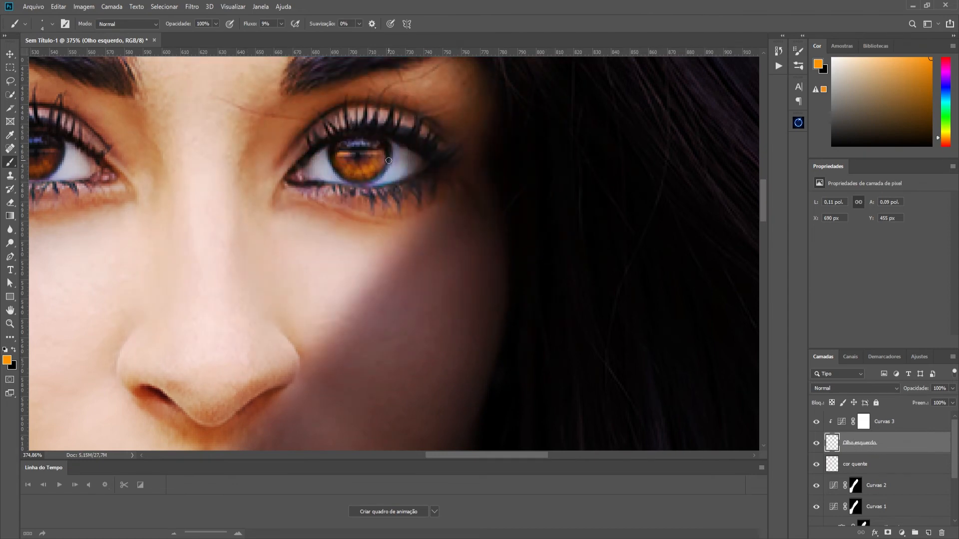
pyautogui.hotkey('ctrl', 'z')
pyautogui.click(10, 202)
pyautogui.moveTo(294, 187); pyautogui.dragTo(296, 187)
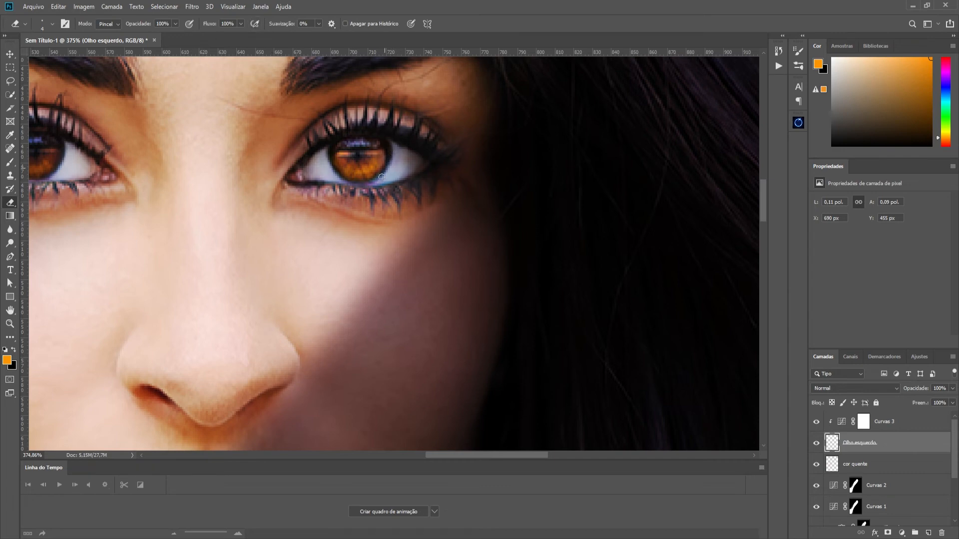
pyautogui.moveTo(383, 173); pyautogui.dragTo(352, 181)
pyautogui.scroll(-5, 491, 256)
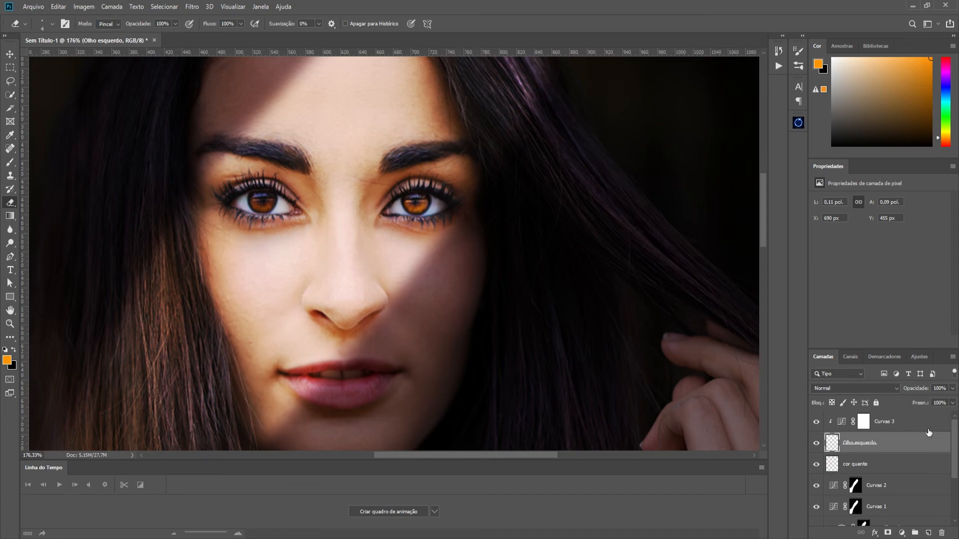
# - Paint black on the Curvas 3 mask over the left iris with a soft 14 px brush to tone down the brightening
pyautogui.click(926, 425)
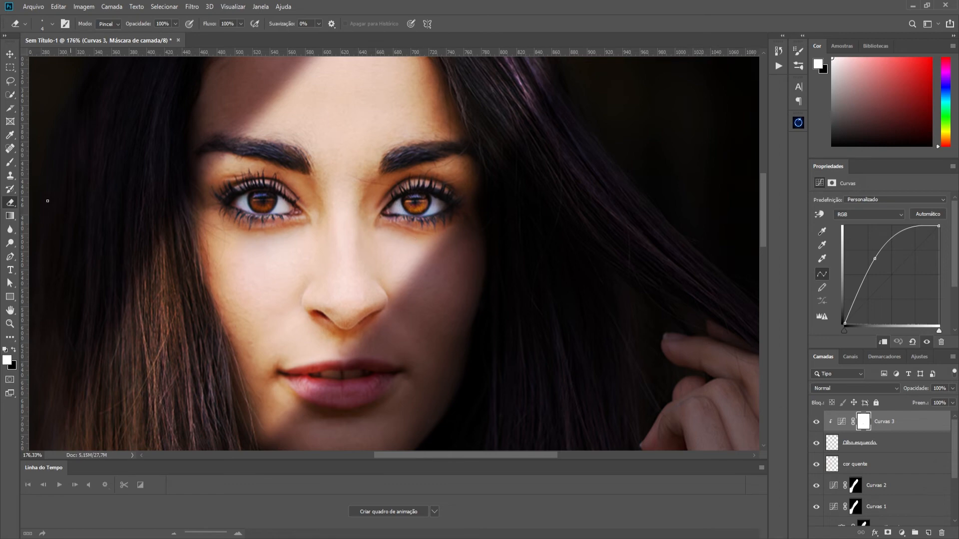
pyautogui.click(10, 162)
pyautogui.keyDown('alt'); pyautogui.rightClick(411, 208); pyautogui.keyUp('alt')
pyautogui.moveTo(416, 211); pyautogui.dragTo(423, 210)
pyautogui.scroll(3, 456, 208)
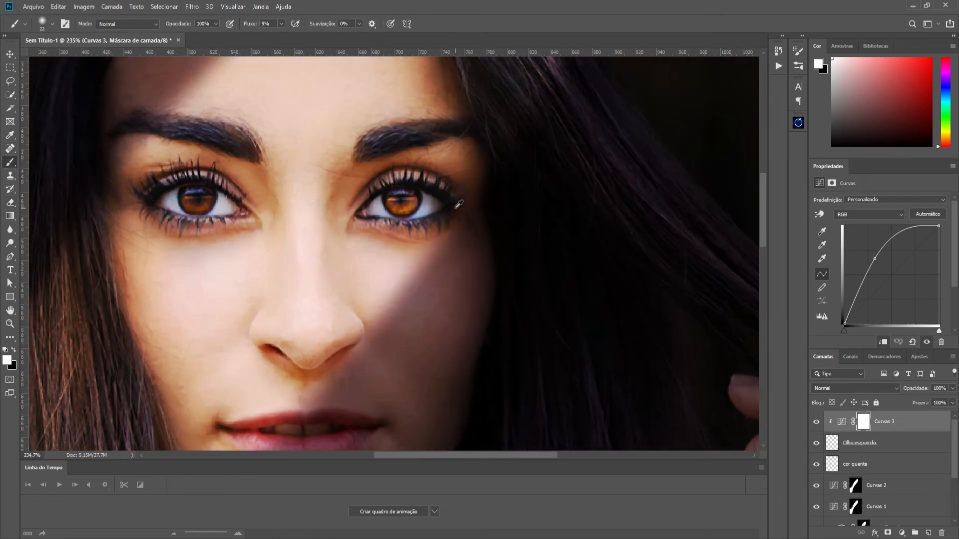
pyautogui.scroll(3, 459, 205)
pyautogui.moveTo(369, 216); pyautogui.dragTo(361, 217)
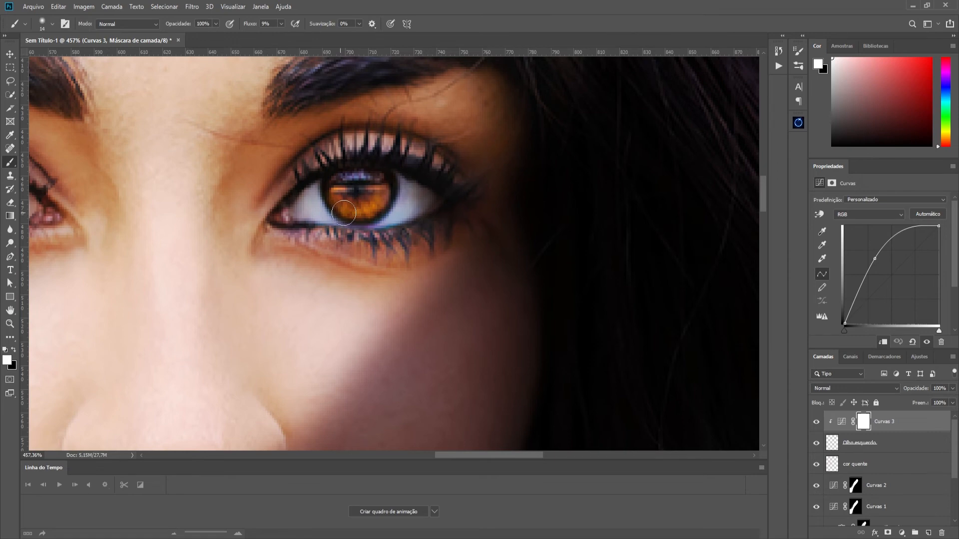
pyautogui.click(14, 349)
pyautogui.scroll(-2, 330, 219)
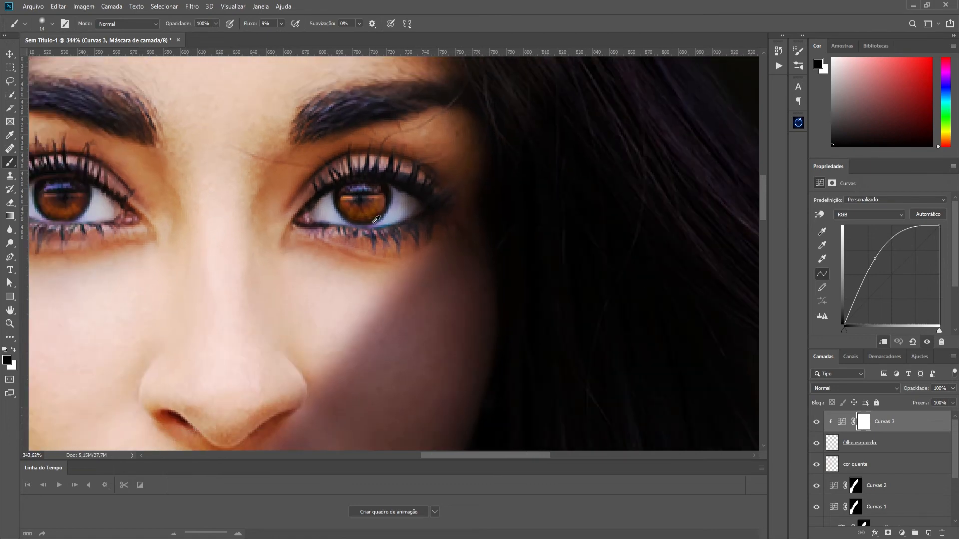
pyautogui.scroll(-2, 375, 219)
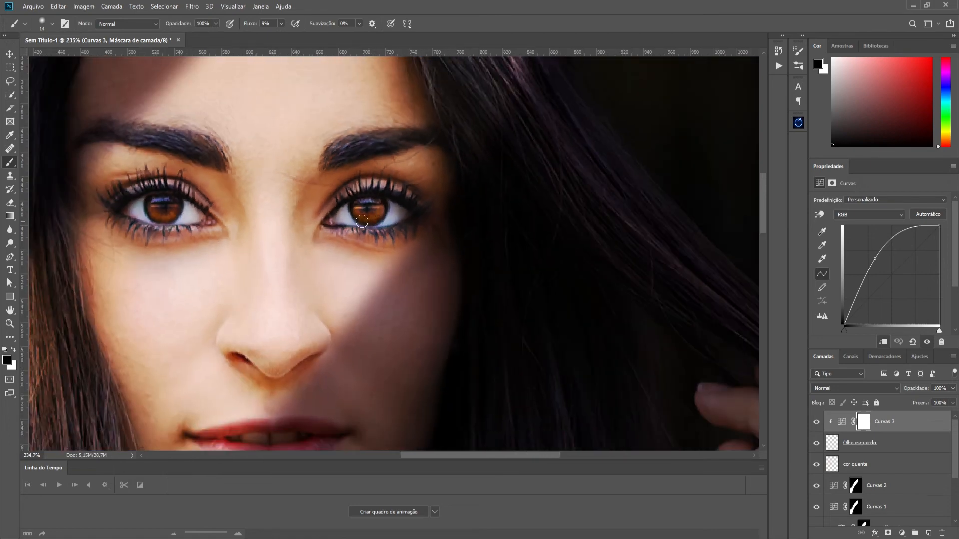
pyautogui.press('x')
pyautogui.scroll(-2, 457, 252)
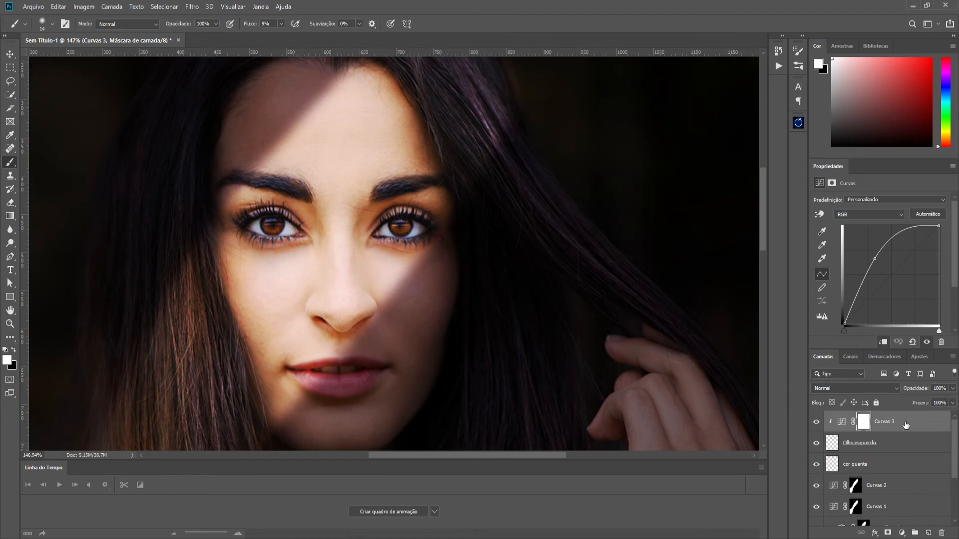
# - Lasso the iris of the model's right eye on the Modelo layer and copy it to a new layer
pyautogui.scroll(-3, 924, 437)
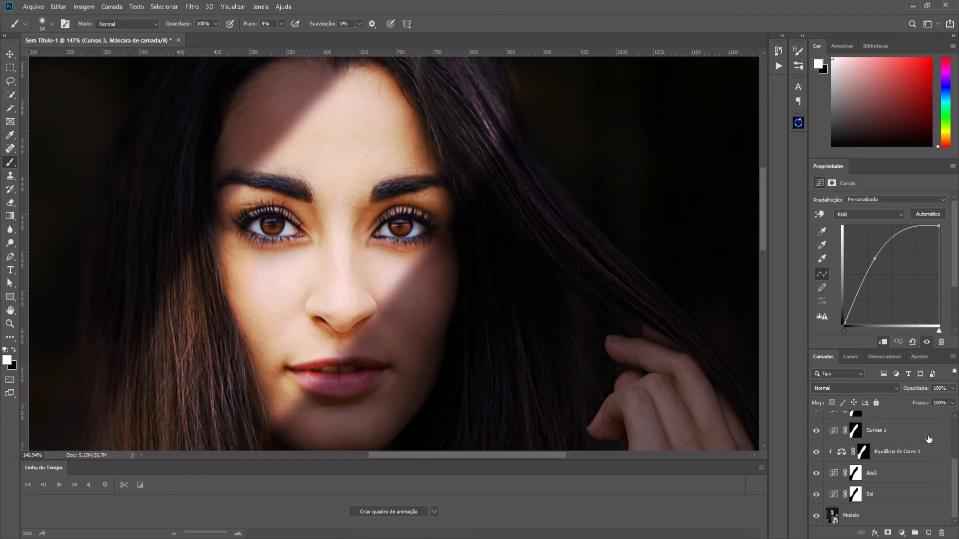
pyautogui.click(850, 515)
pyautogui.scroll(5, 265, 223)
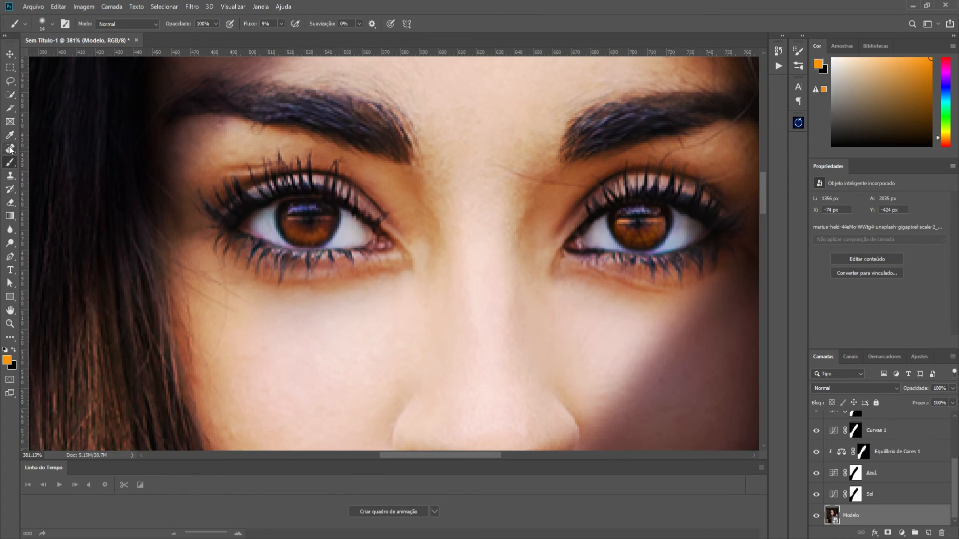
pyautogui.click(10, 81)
pyautogui.moveTo(300, 199)
pyautogui.mouseDown()
pyautogui.moveTo(279, 220)
pyautogui.moveTo(288, 243)
pyautogui.moveTo(317, 247)
pyautogui.moveTo(343, 229)
pyautogui.moveTo(342, 208)
pyautogui.moveTo(300, 200)
pyautogui.mouseUp()
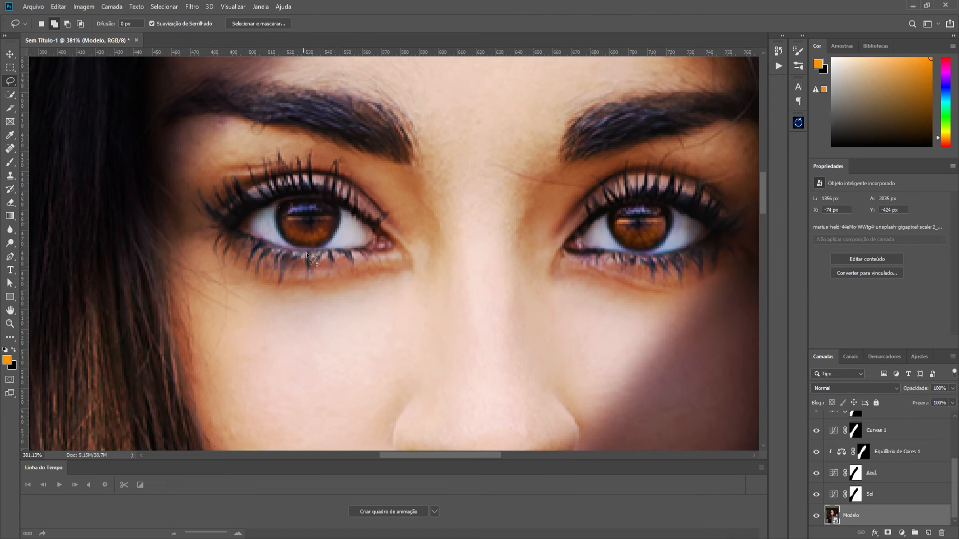
pyautogui.rightClick(310, 231)
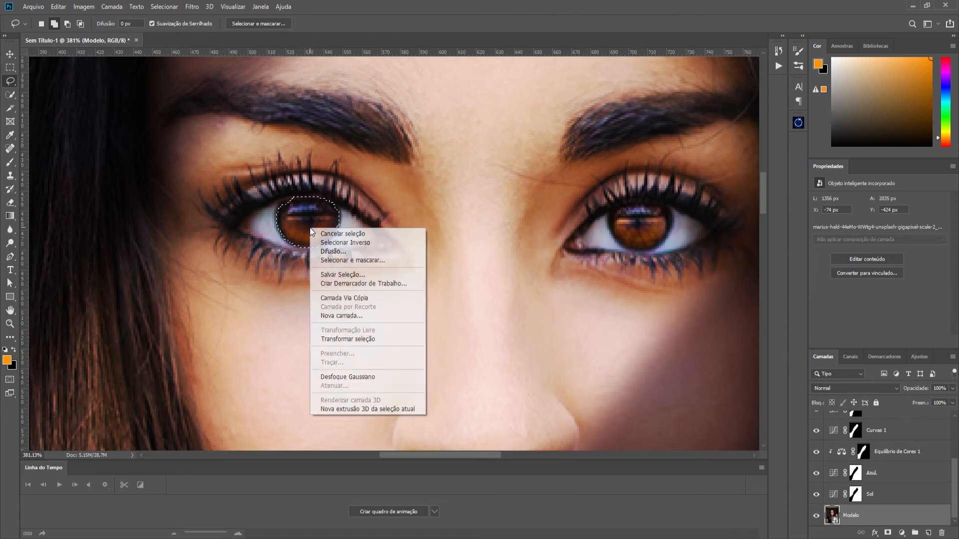
pyautogui.click(340, 298)
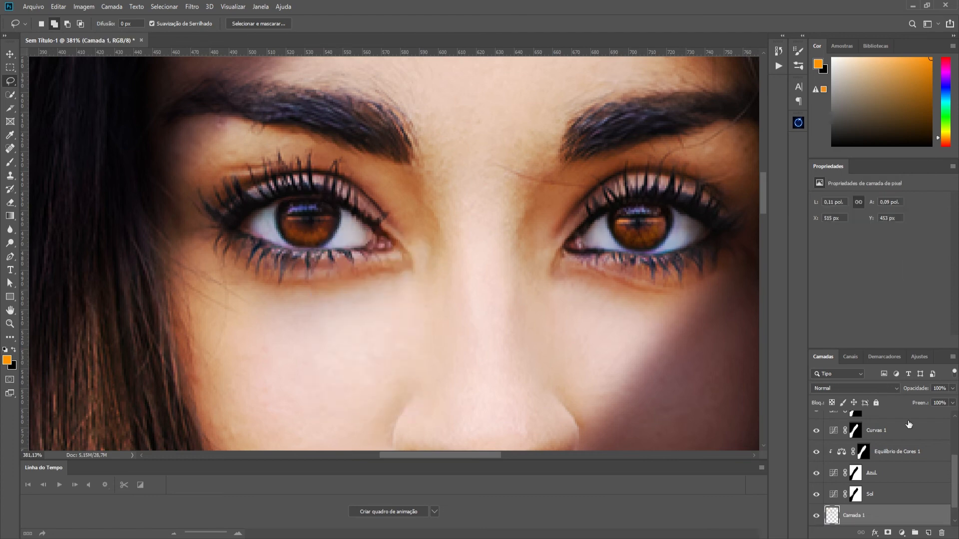
# - Move the new iris layer to the top of the layer stack and rename it Olho direito
pyautogui.moveTo(882, 516); pyautogui.dragTo(901, 415)
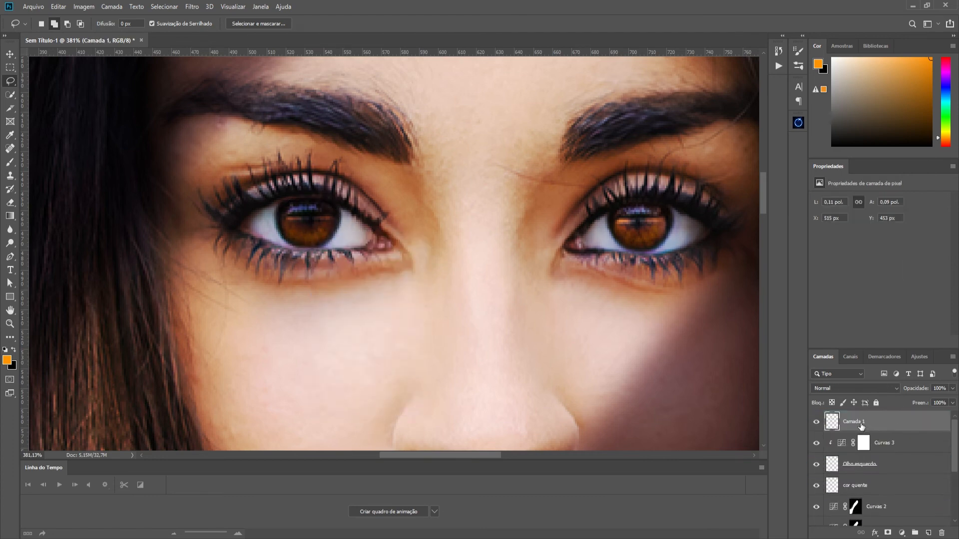
pyautogui.write('Olho direito')
pyautogui.press('Return')
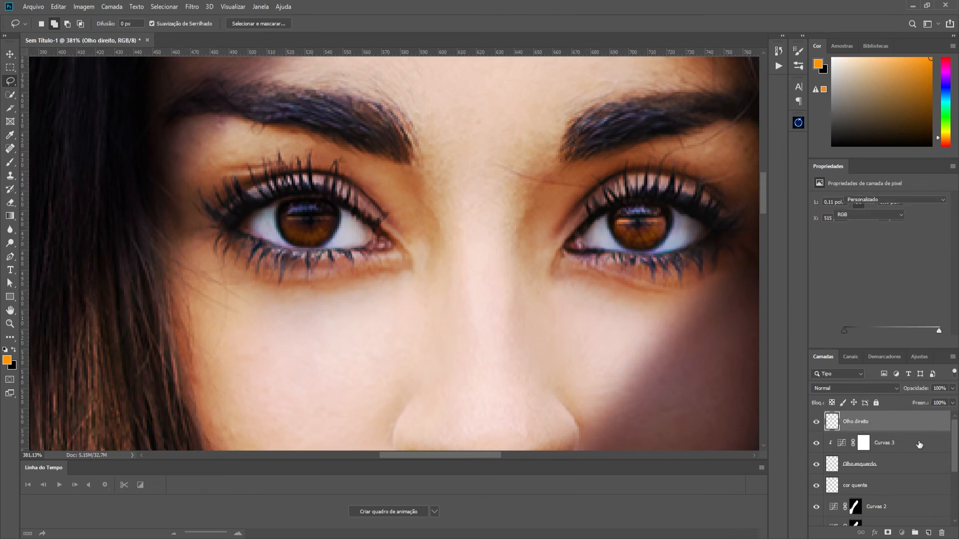
# - Duplicate the Curvas 3 adjustment above Olho direito, clip the copy to that layer and compare the eye with and without it
pyautogui.click(919, 444)
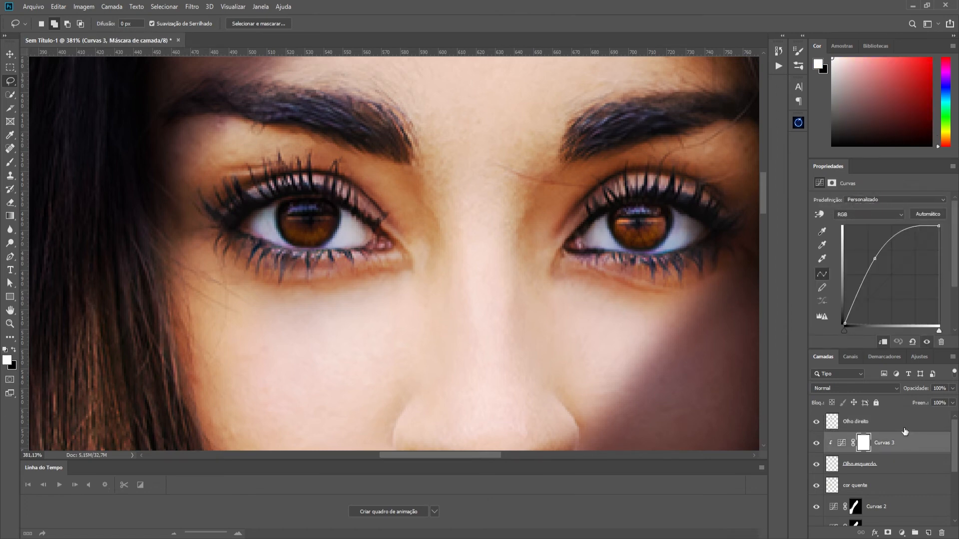
pyautogui.click(903, 428)
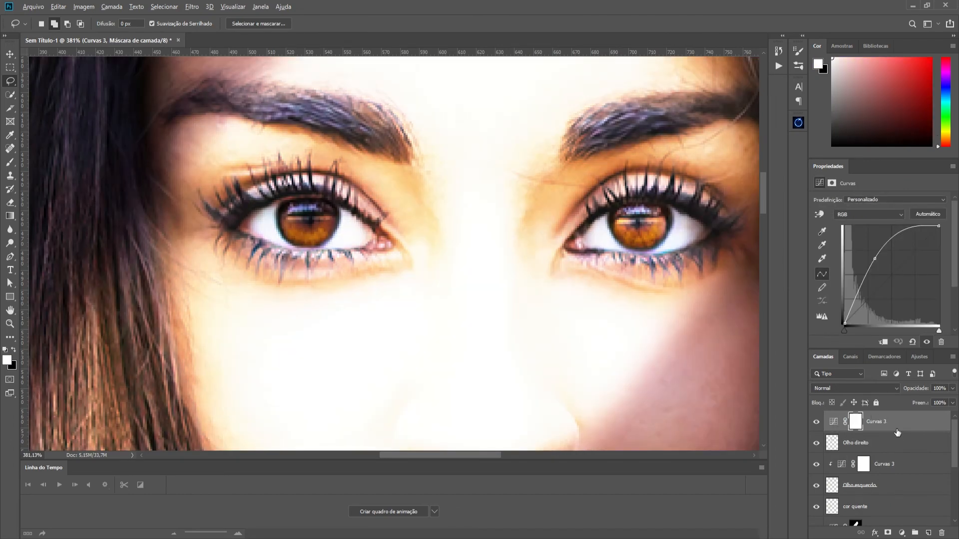
pyautogui.moveTo(898, 433); pyautogui.dragTo(900, 428)
pyautogui.keyDown('alt'); pyautogui.click(900, 429); pyautogui.keyUp('alt')
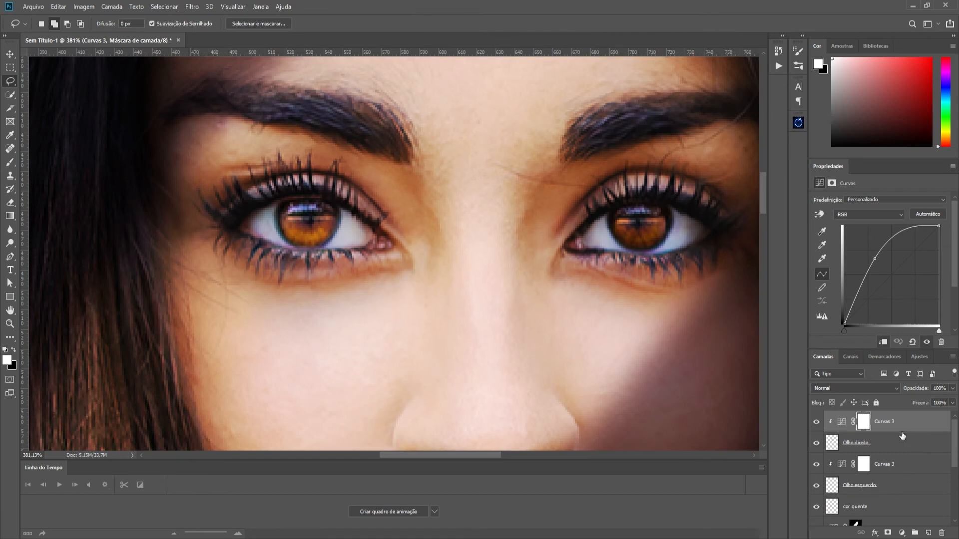
pyautogui.scroll(-5, 466, 265)
pyautogui.click(816, 422)
pyautogui.click(816, 421)
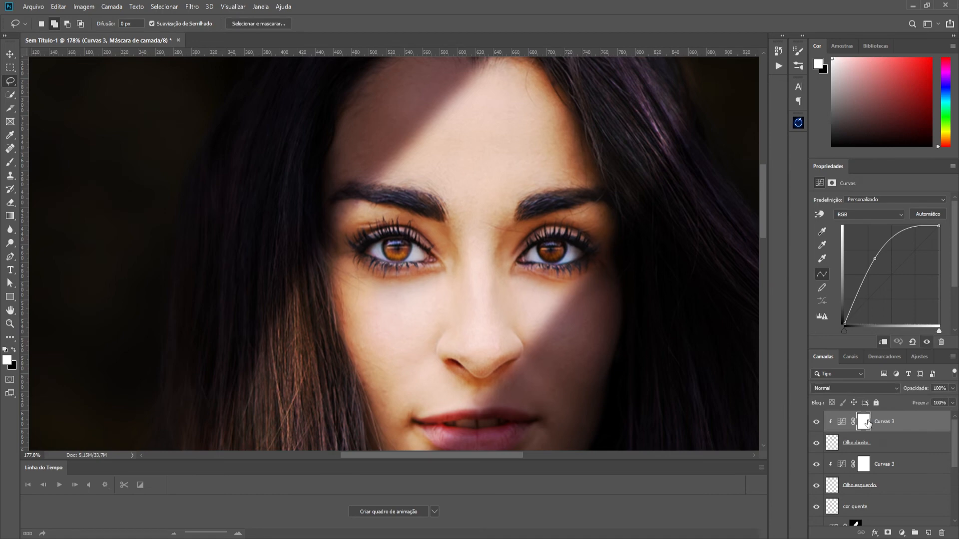
# - Set the brush flow to 100% and paint black on the upper Curvas 3 mask along the right iris's lower edge
pyautogui.click(868, 423)
pyautogui.click(9, 162)
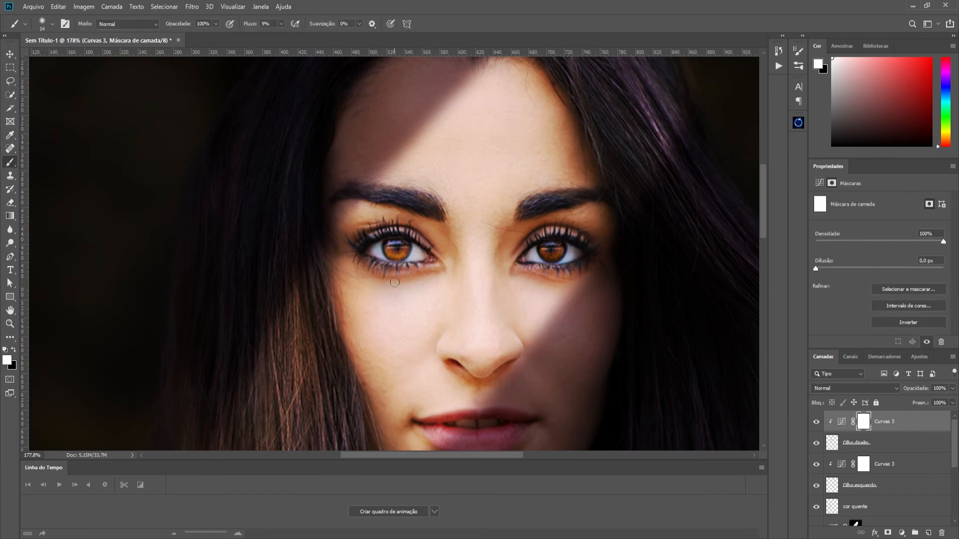
pyautogui.scroll(5, 399, 262)
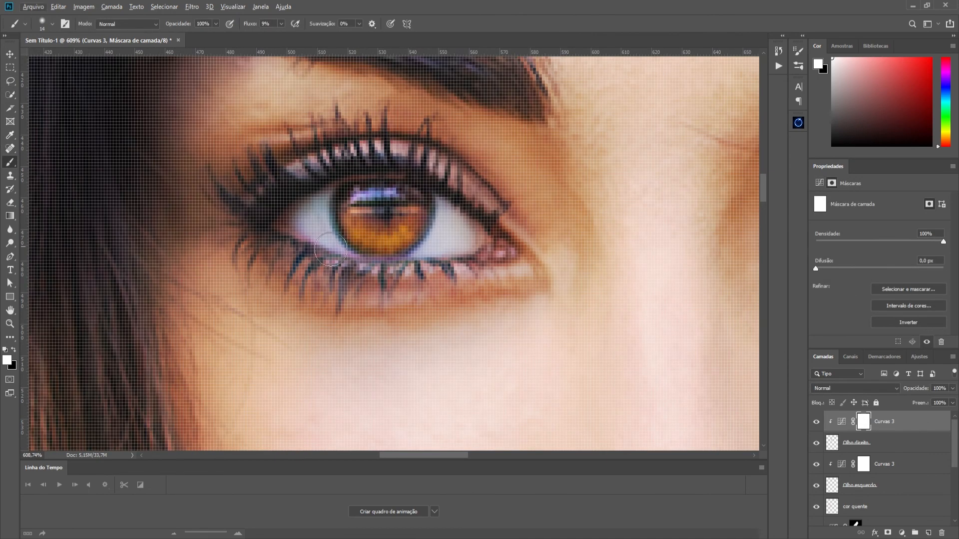
pyautogui.press('x')
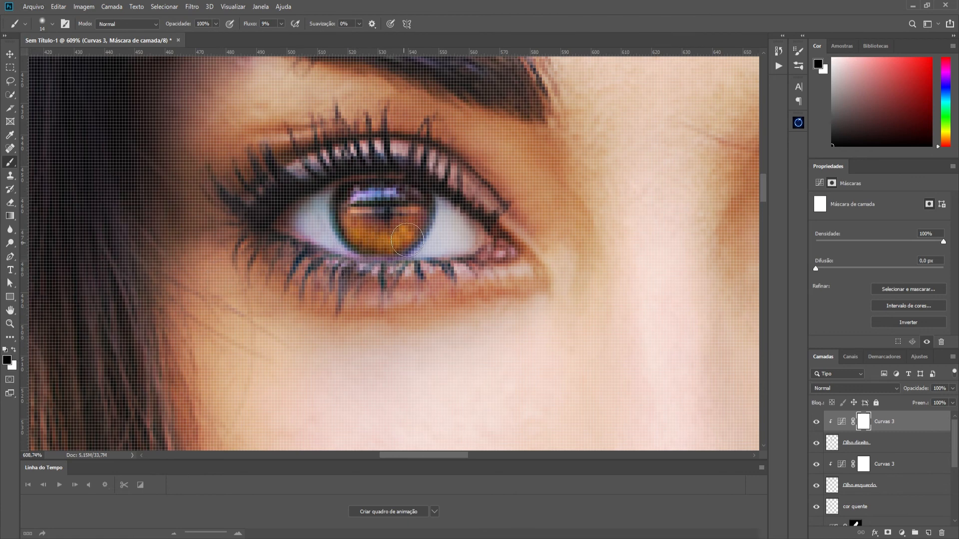
pyautogui.click(281, 24)
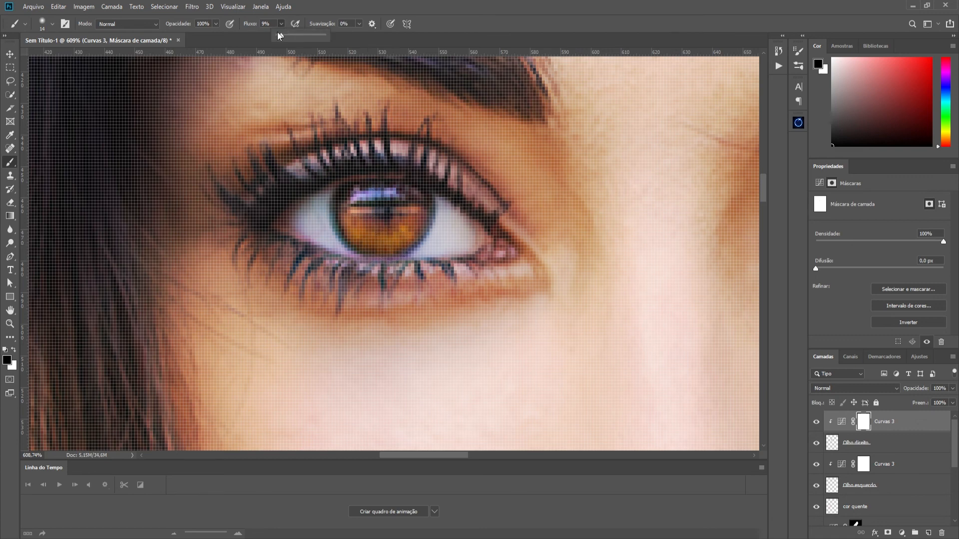
pyautogui.moveTo(301, 40); pyautogui.dragTo(324, 36)
pyautogui.moveTo(382, 252)
pyautogui.mouseDown()
pyautogui.moveTo(425, 237)
pyautogui.moveTo(363, 252)
pyautogui.moveTo(336, 232)
pyautogui.moveTo(389, 259)
pyautogui.moveTo(429, 230)
pyautogui.mouseUp()
pyautogui.scroll(-5, 429, 235)
pyautogui.press('x')
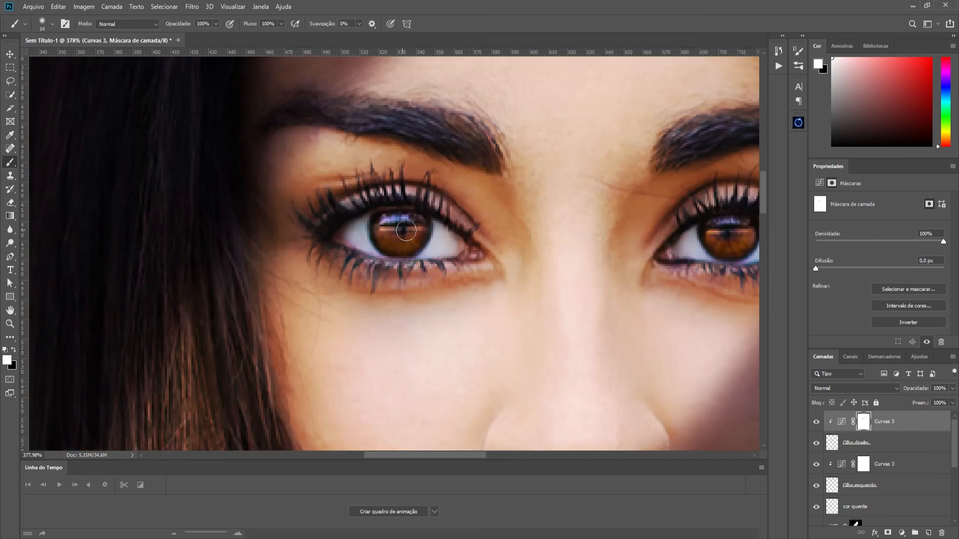
pyautogui.scroll(-6, 553, 271)
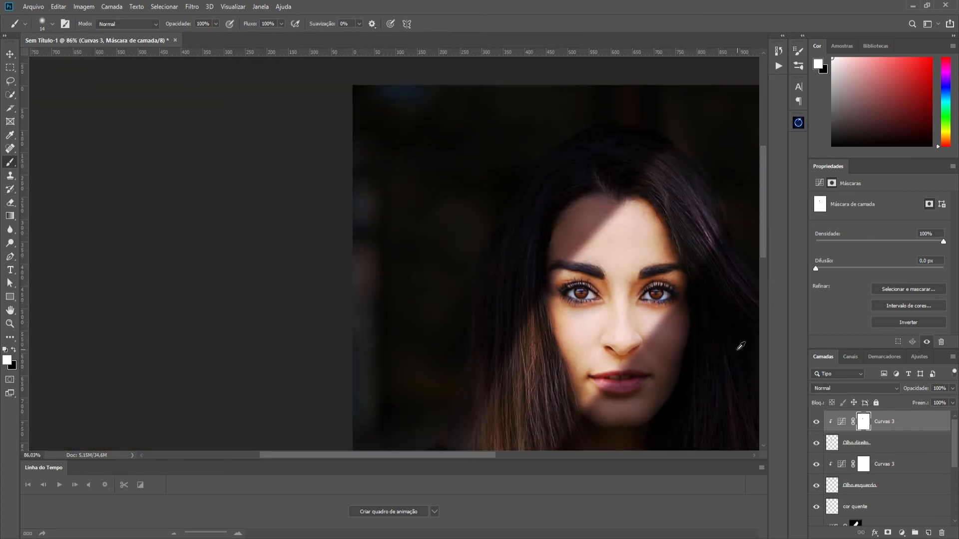
pyautogui.scroll(3, 704, 383)
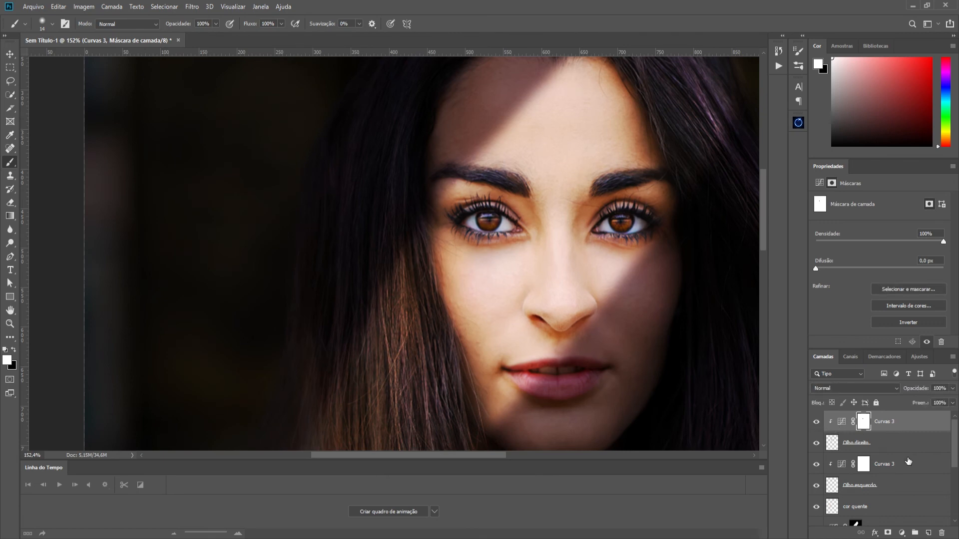
# - Group both iris layers with their Curves adjustments, name the group Olhos and compare the portrait with and without it
pyautogui.keyDown('shift'); pyautogui.click(899, 485); pyautogui.keyUp('shift')
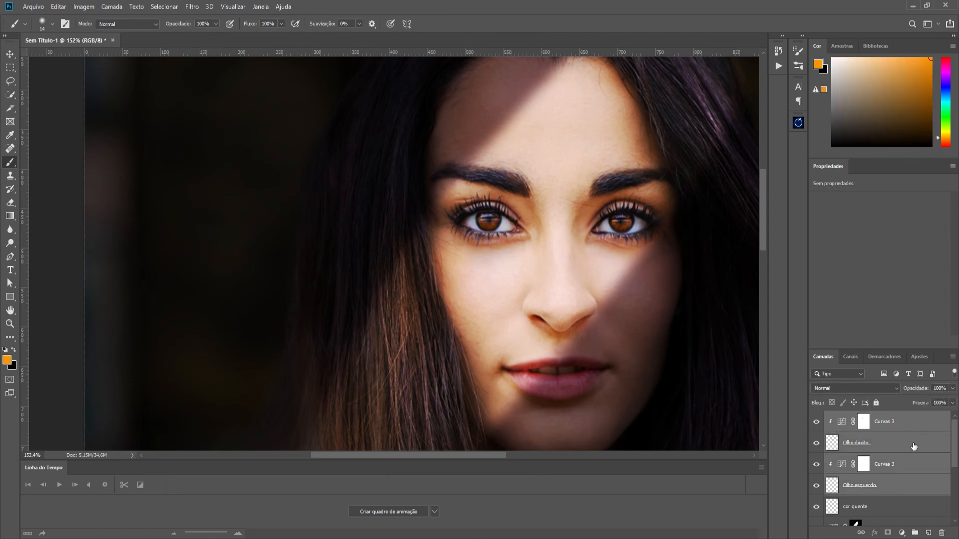
pyautogui.hotkey('ctrl', 'g')
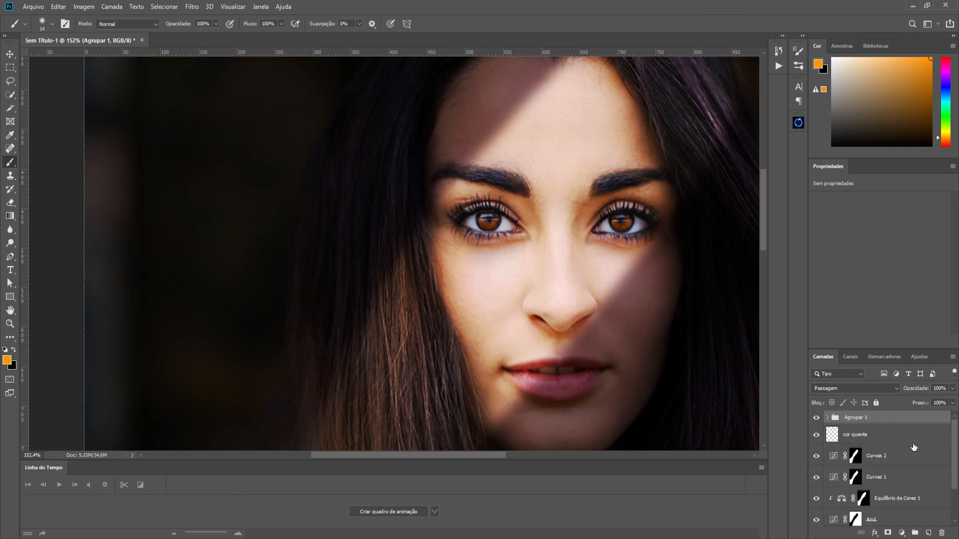
pyautogui.doubleClick(856, 418)
pyautogui.write('Ol')
pyautogui.press('Return')
pyautogui.click(816, 419)
pyautogui.click(816, 418)
pyautogui.click(816, 418)
pyautogui.click(816, 419)
pyautogui.scroll(-6, 604, 317)
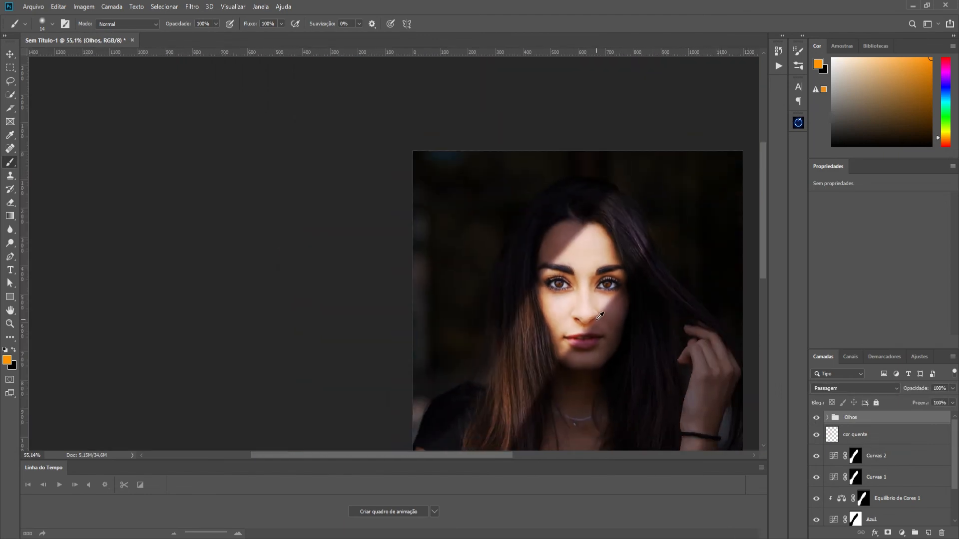
# - Stamp all visible layers into a new layer at the top of the stack and open the Camera Raw filter on it
pyautogui.scroll(-4, 597, 318)
pyautogui.scroll(3, 598, 317)
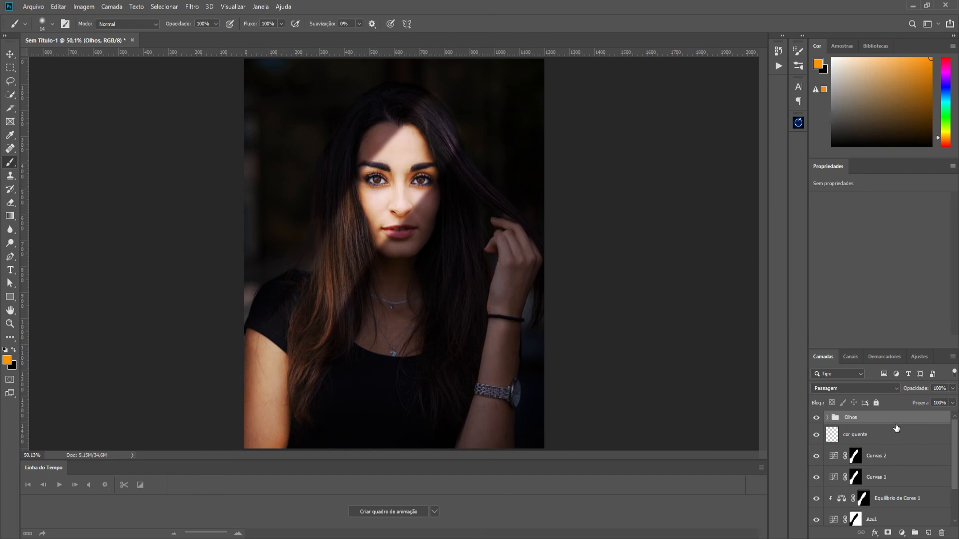
pyautogui.hotkey('ctrl', 'alt', 'shift', 'e')
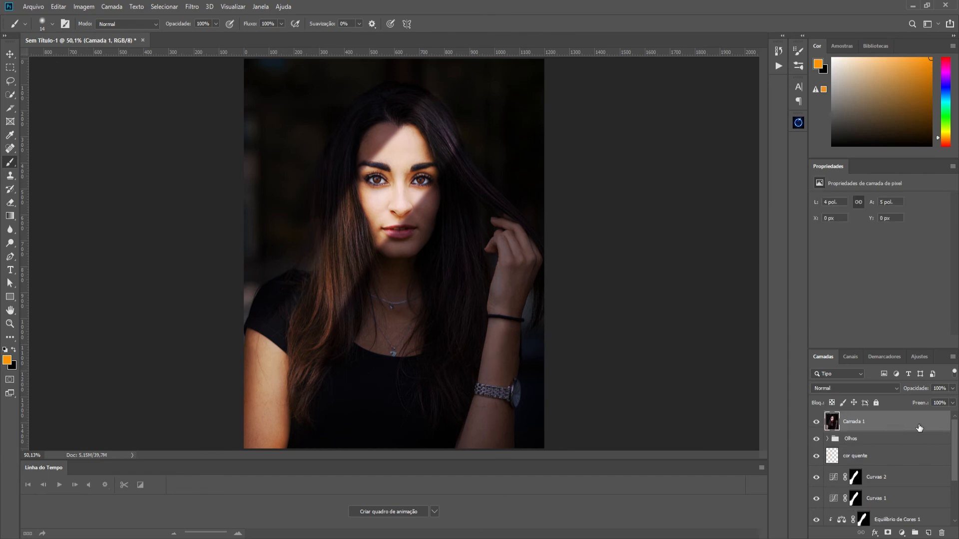
pyautogui.click(192, 7)
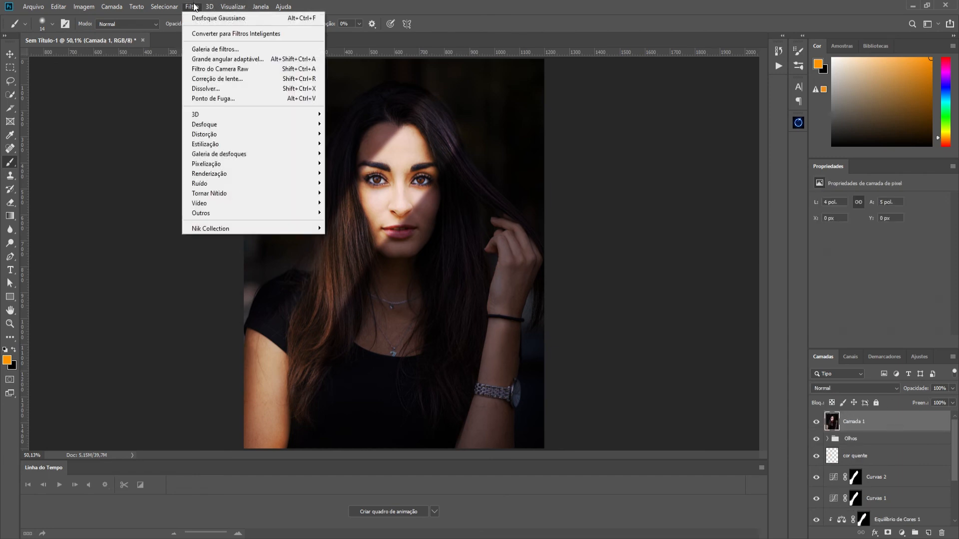
pyautogui.click(211, 68)
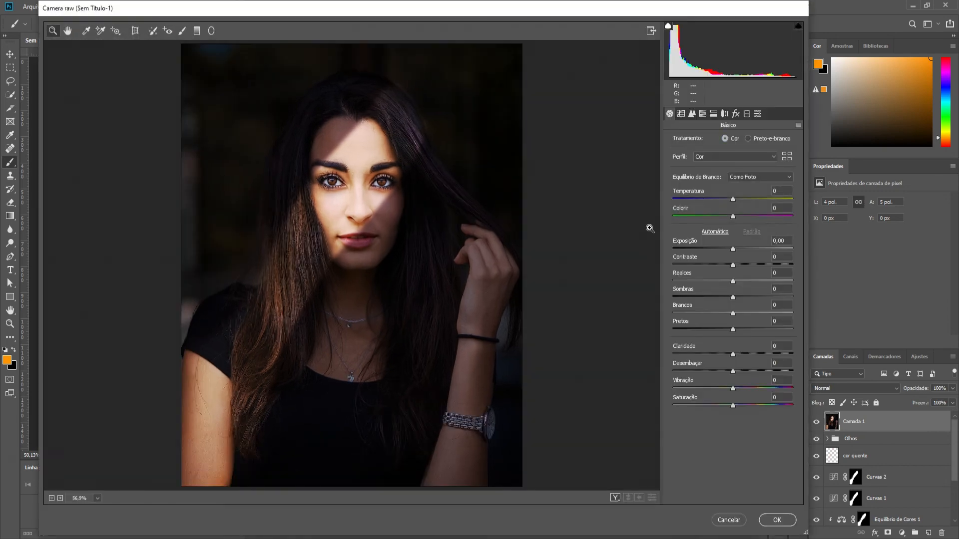
# - Set the Camera Raw basic adjustments to Claridade +13, Realces +5, Sombras +16 and Contraste +15
pyautogui.moveTo(732, 355); pyautogui.dragTo(745, 353)
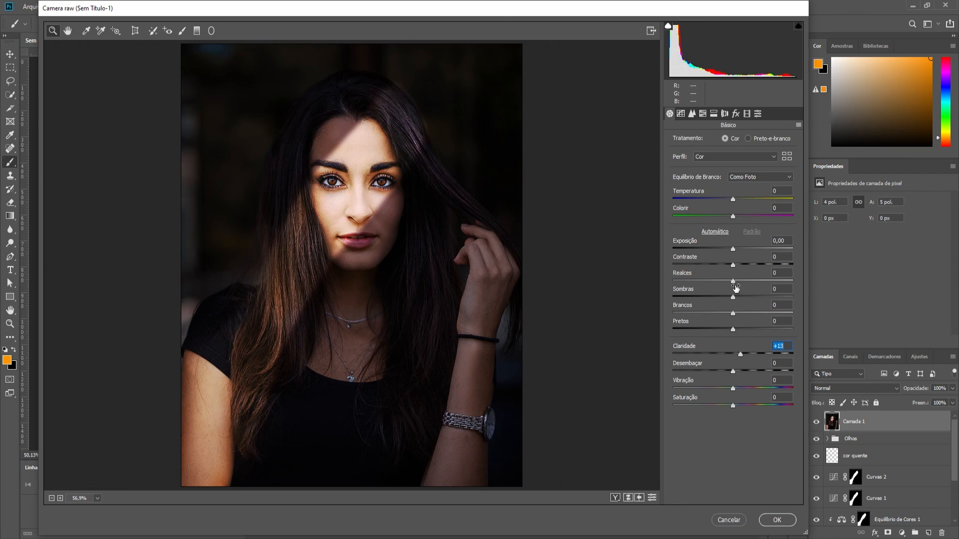
pyautogui.moveTo(733, 283)
pyautogui.mouseDown()
pyautogui.moveTo(743, 297)
pyautogui.moveTo(730, 297)
pyautogui.moveTo(771, 298)
pyautogui.moveTo(732, 296)
pyautogui.moveTo(757, 295)
pyautogui.moveTo(741, 296)
pyautogui.mouseUp()
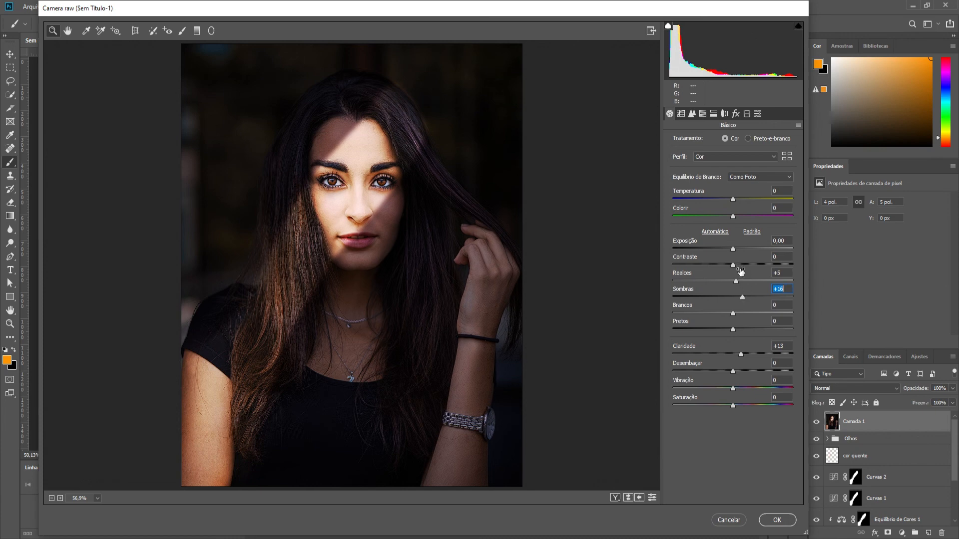
pyautogui.moveTo(734, 265); pyautogui.dragTo(740, 266)
# - Set the sharpening Intensidade to 29, noise-reduction Luminescência to 18 and Detalhe de luminescência to 18, and apply the Camera Raw filter
pyautogui.moveTo(412, 206); pyautogui.dragTo(466, 223)
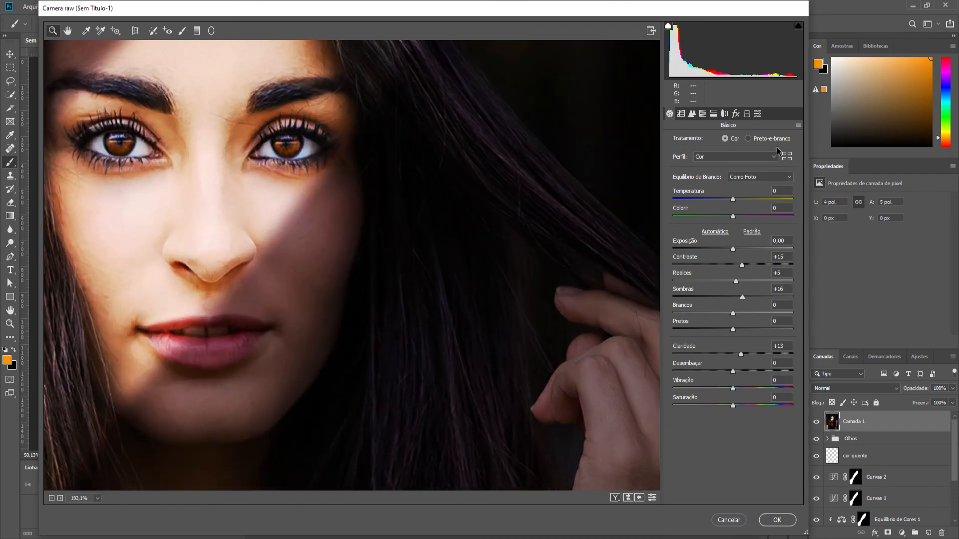
pyautogui.click(691, 114)
pyautogui.moveTo(265, 185); pyautogui.dragTo(417, 225)
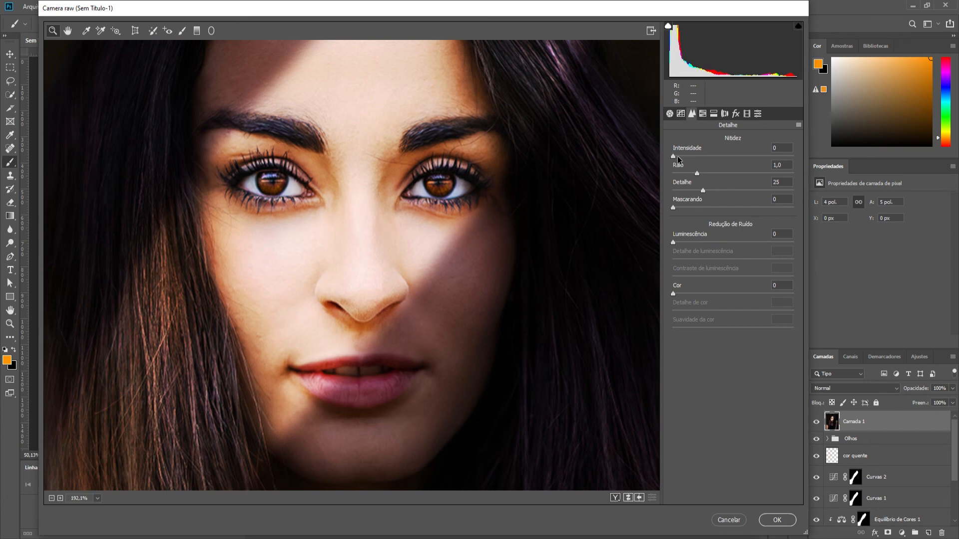
pyautogui.moveTo(673, 155)
pyautogui.mouseDown()
pyautogui.moveTo(730, 158)
pyautogui.moveTo(684, 156)
pyautogui.mouseUp()
pyautogui.moveTo(673, 242); pyautogui.dragTo(685, 242)
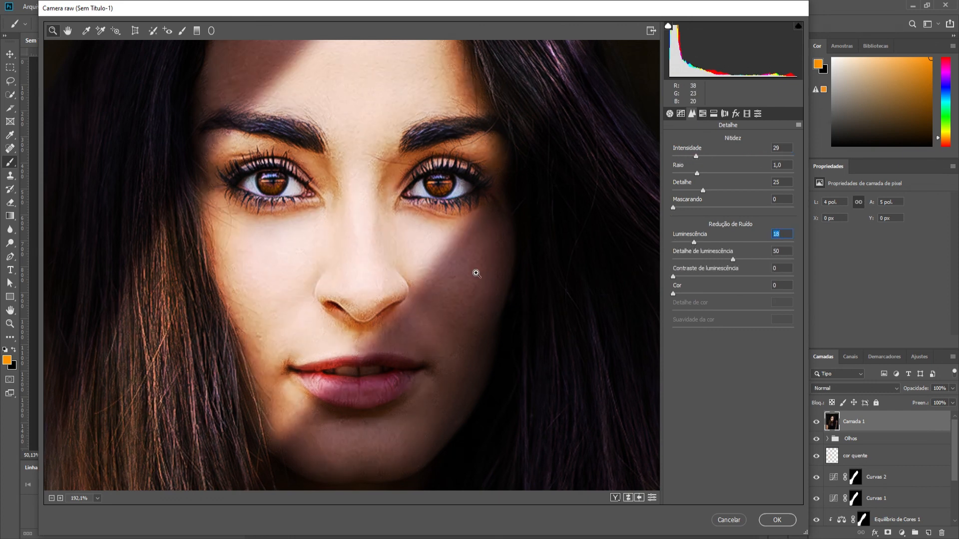
pyautogui.moveTo(735, 259); pyautogui.dragTo(696, 260)
pyautogui.hotkey('ctrl', '0')
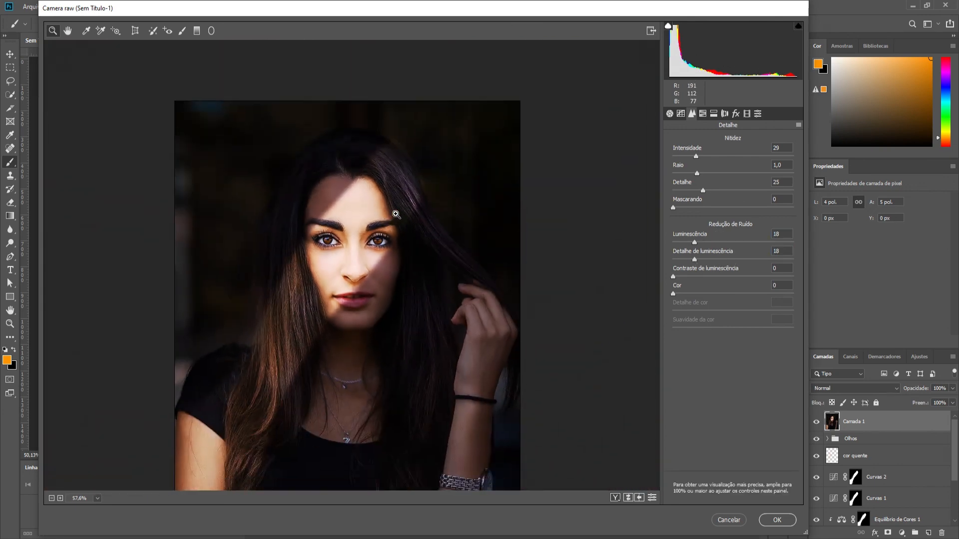
pyautogui.click(780, 519)
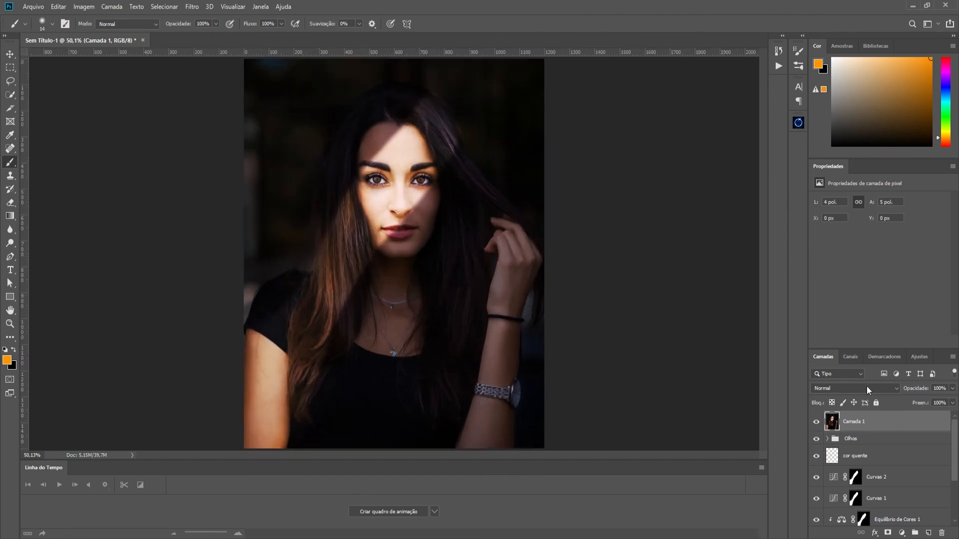
# - Duplicate the Camada 1 layer and apply the Alta Frequência filter to the copy with a radius of 3,2 pixels
pyautogui.hotkey('ctrl', 'j')
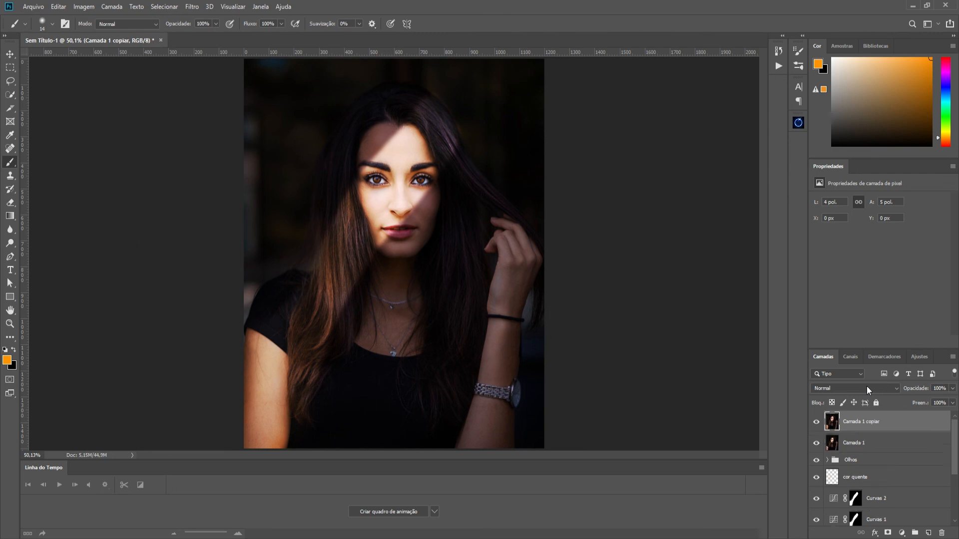
pyautogui.click(199, 8)
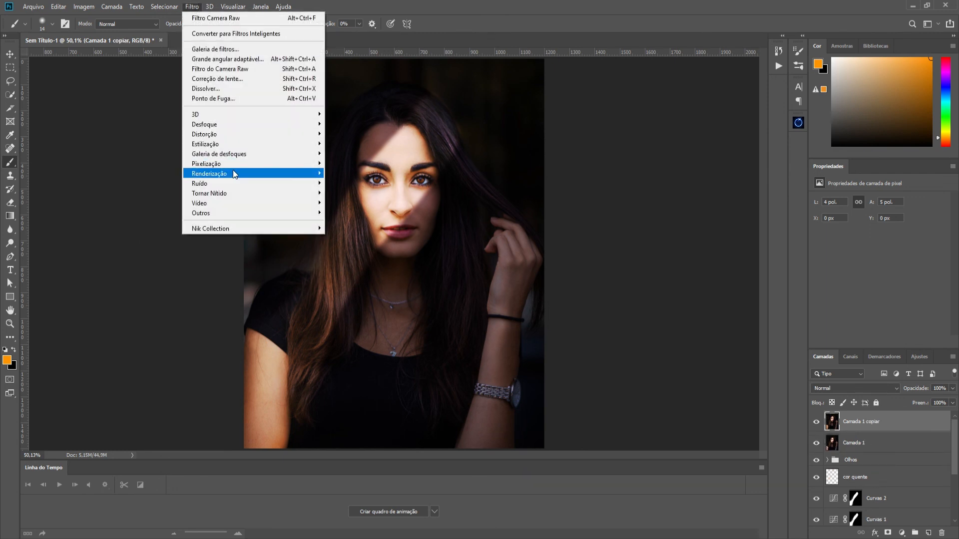
pyautogui.moveTo(233, 171)
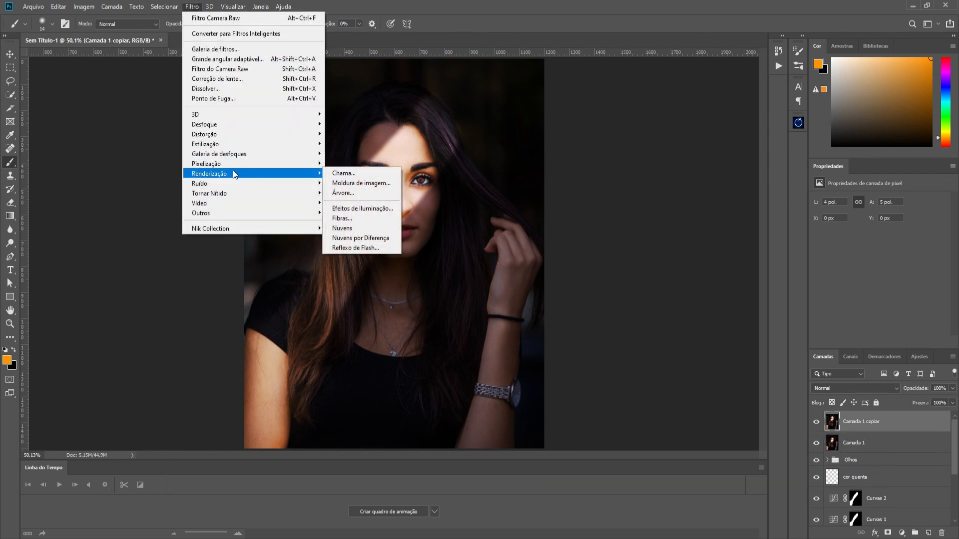
pyautogui.moveTo(235, 212)
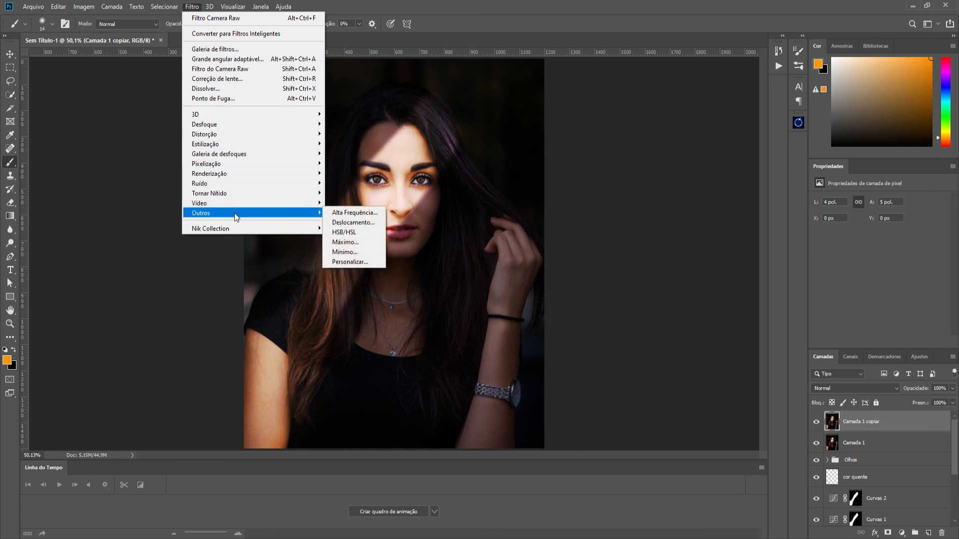
pyautogui.click(348, 214)
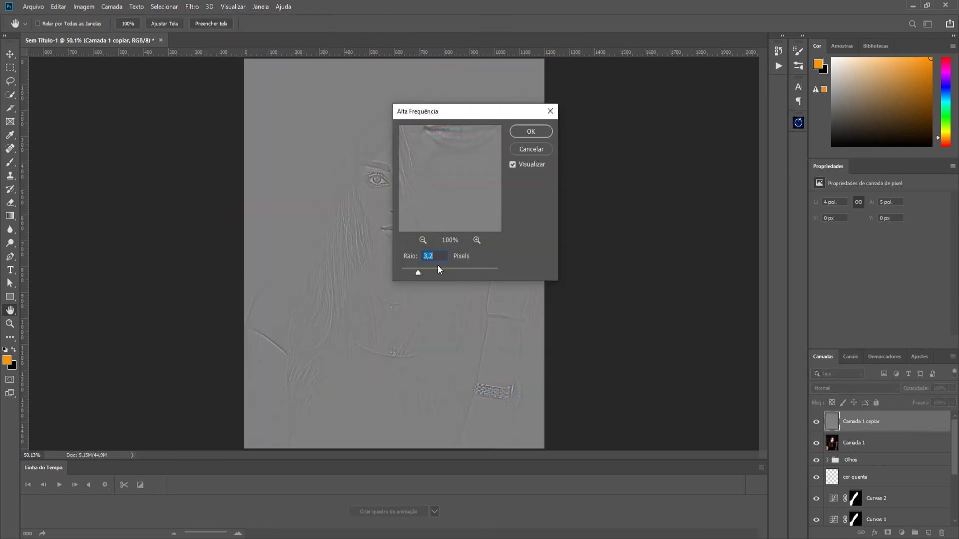
pyautogui.moveTo(428, 119); pyautogui.dragTo(593, 90)
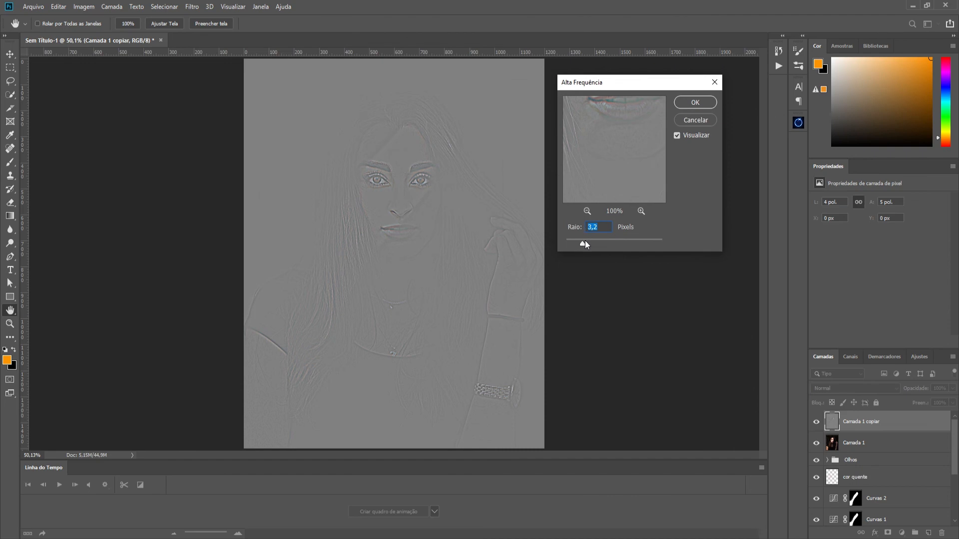
pyautogui.click(702, 102)
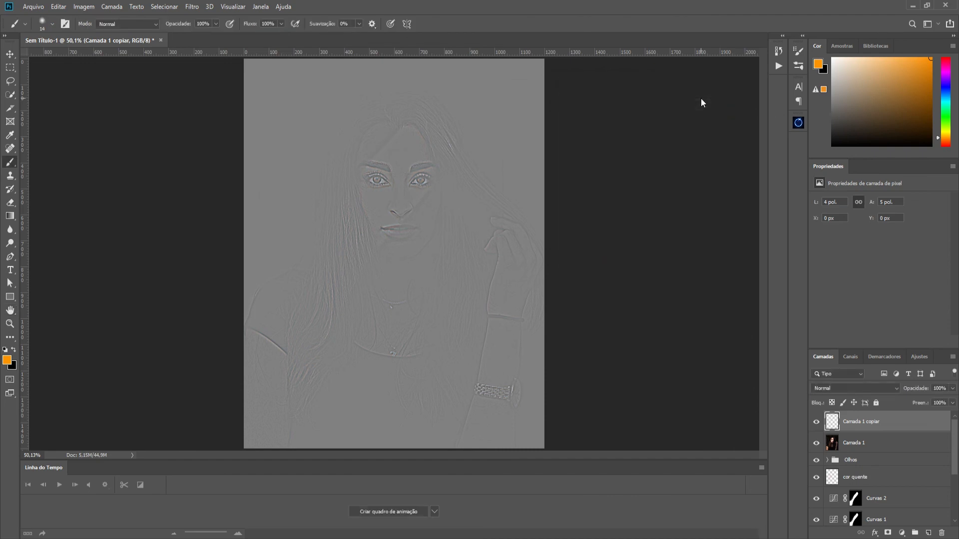
# - Try the Sobrepor blend mode on the high-pass layer Camada 1 copiar and inspect the face up close
pyautogui.click(842, 389)
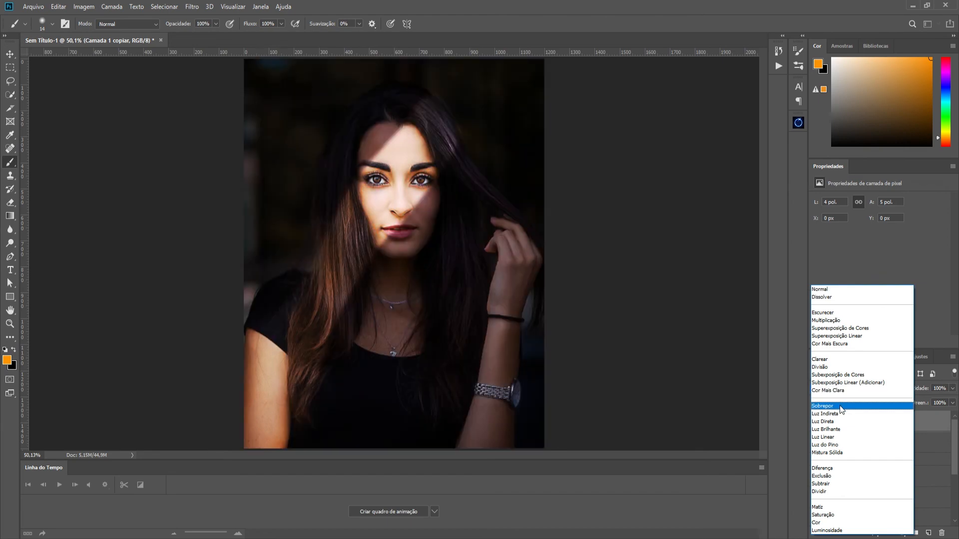
pyautogui.click(842, 406)
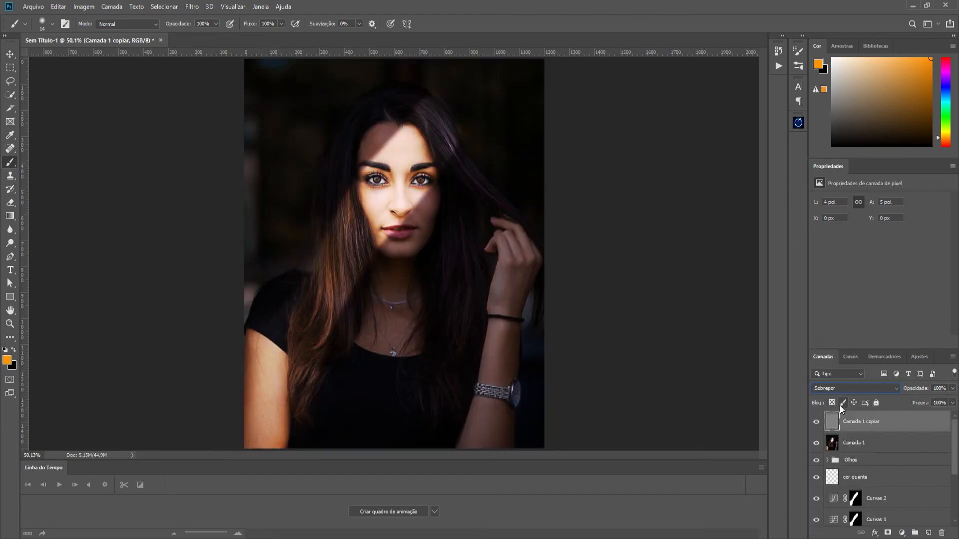
pyautogui.click(10, 53)
pyautogui.scroll(5, 448, 200)
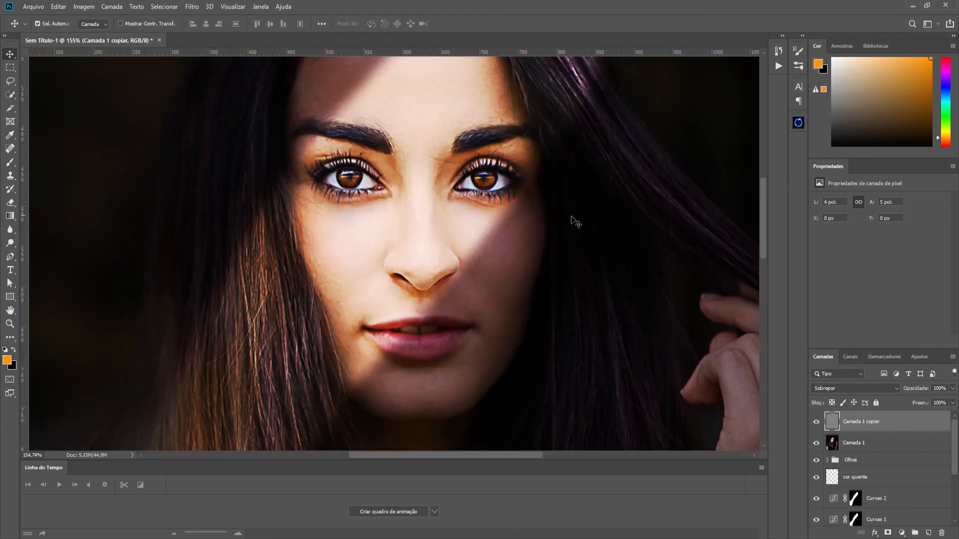
# - Set the blend mode of Camada 1 copiar to Luz Indireta and compare the portrait with and without the sharpening layer
pyautogui.click(846, 388)
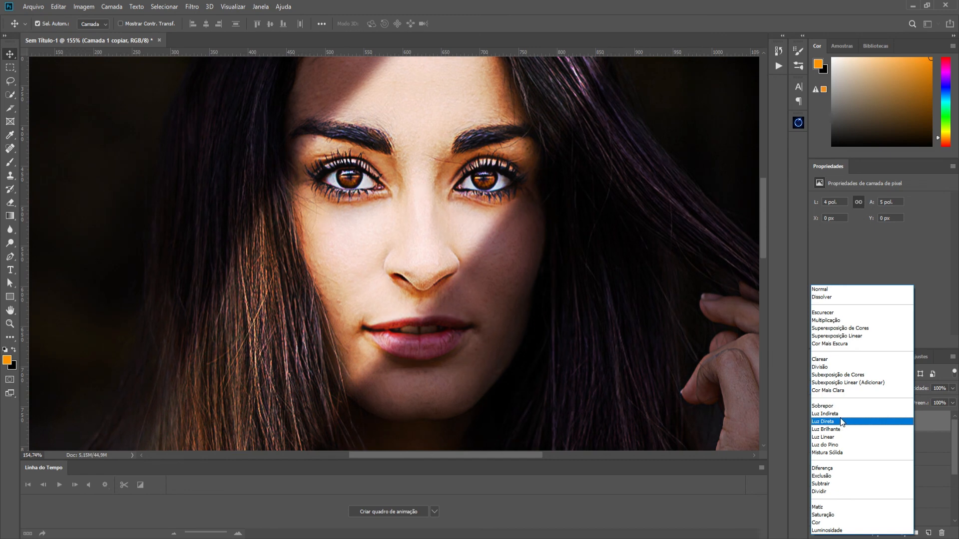
pyautogui.click(841, 412)
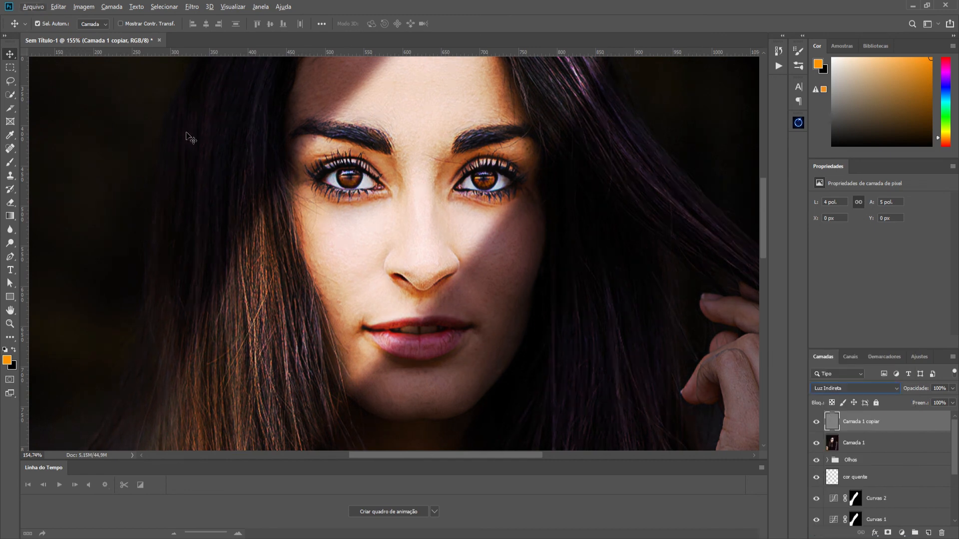
pyautogui.scroll(-3, 439, 250)
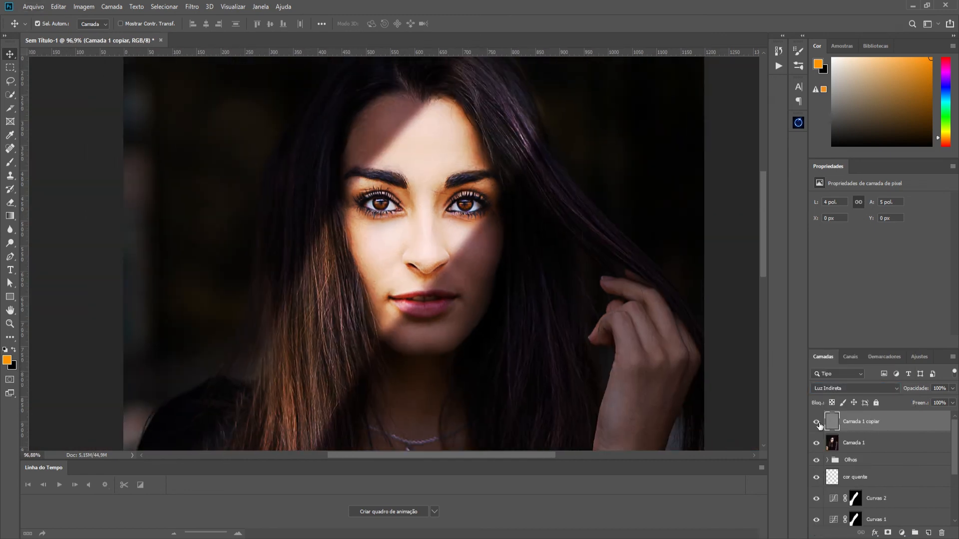
pyautogui.click(816, 423)
pyautogui.scroll(-3, 388, 214)
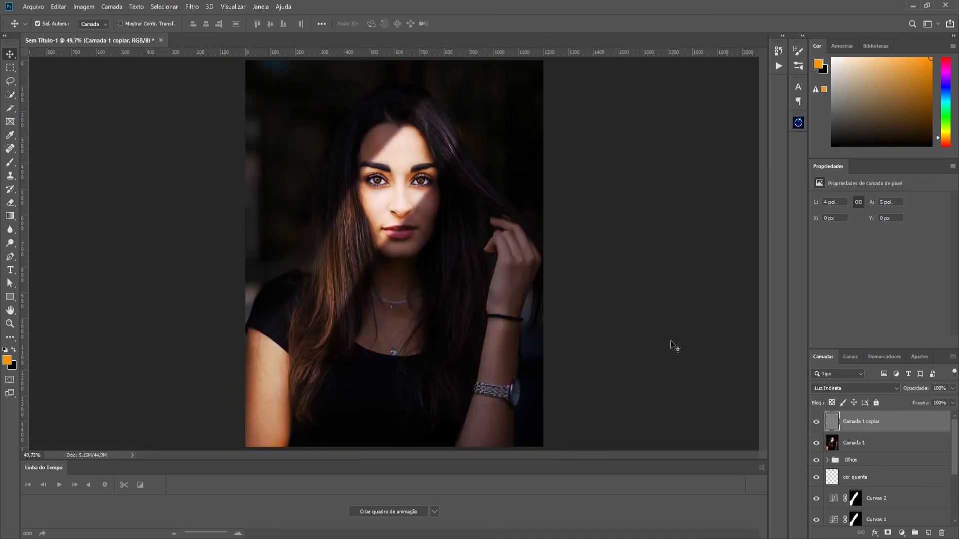
# - Group all layers above Modelo, from Camada 1 copiar down to Sol, into one group
pyautogui.scroll(-1, 481, 247)
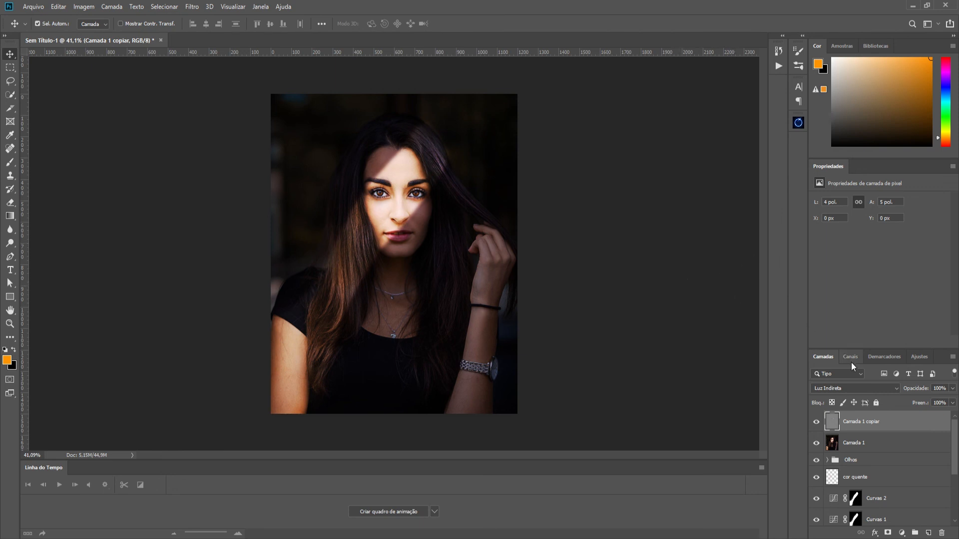
pyautogui.scroll(-3, 905, 473)
pyautogui.scroll(2, 905, 473)
pyautogui.scroll(-2, 905, 473)
pyautogui.keyDown('shift'); pyautogui.click(893, 501); pyautogui.keyUp('shift')
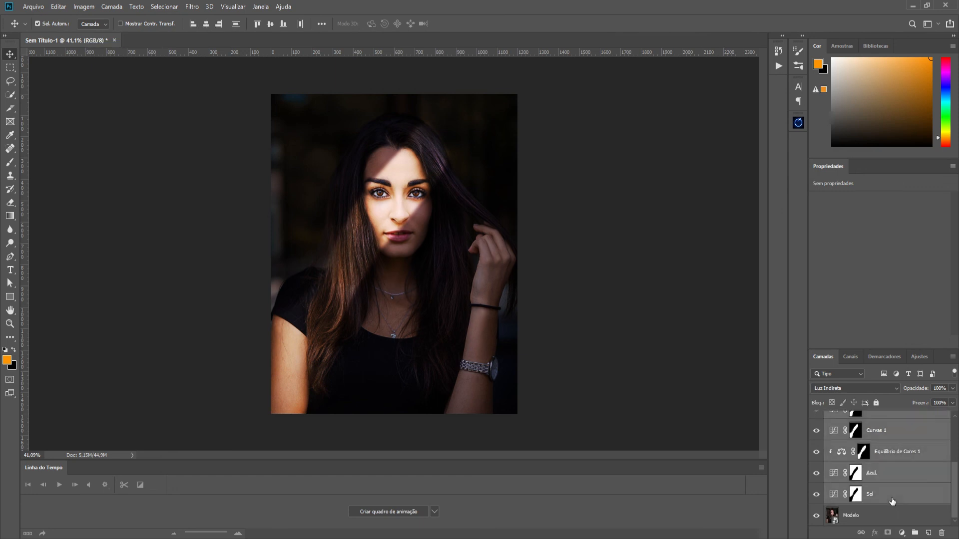
pyautogui.hotkey('ctrl', 'g')
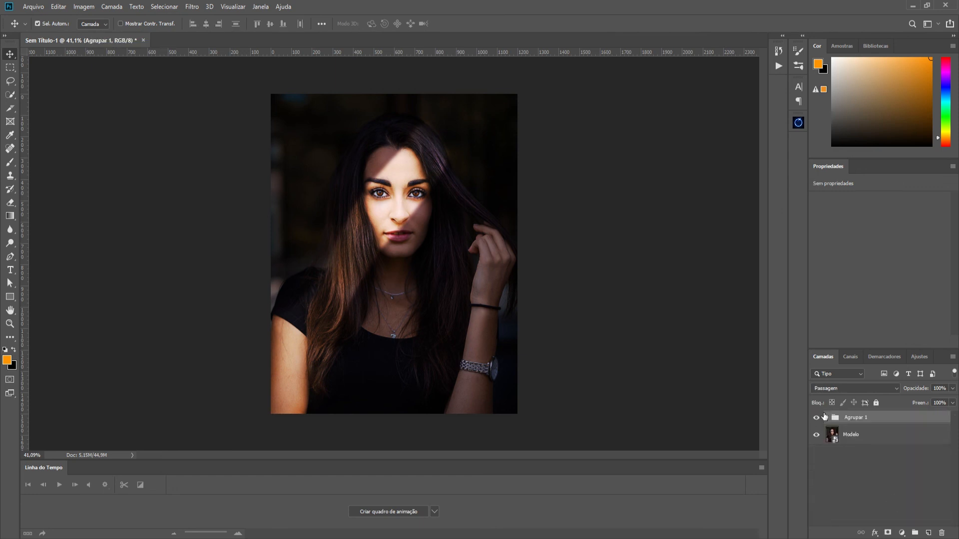
# - Compare the original portrait with the finished edit by hiding and showing the Agrupar 1 group twice
pyautogui.click(817, 418)
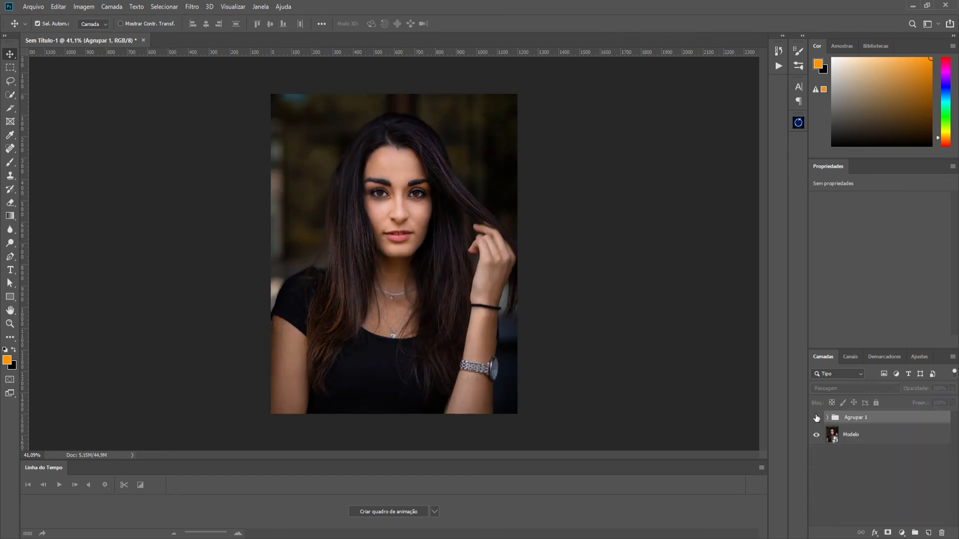
pyautogui.click(817, 418)
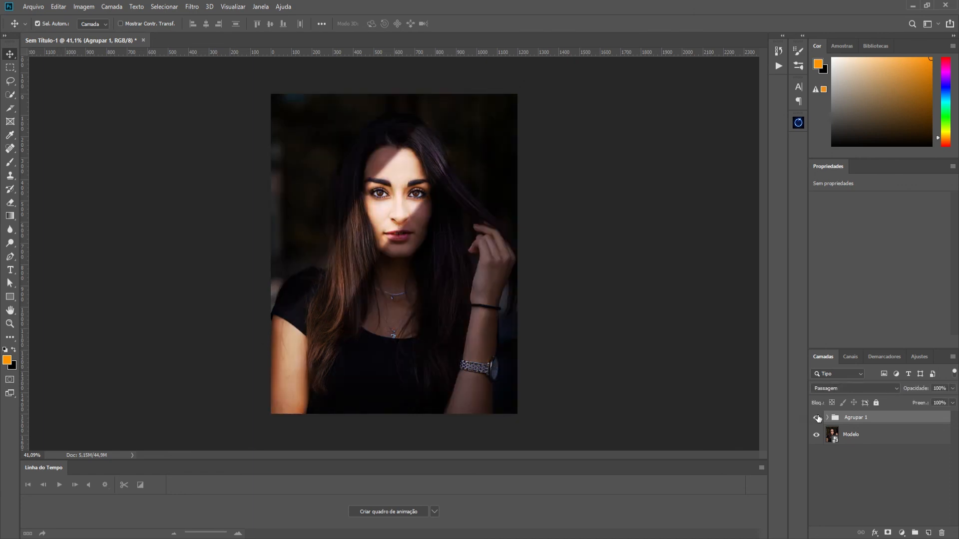
pyautogui.click(817, 418)
pyautogui.click(817, 418)
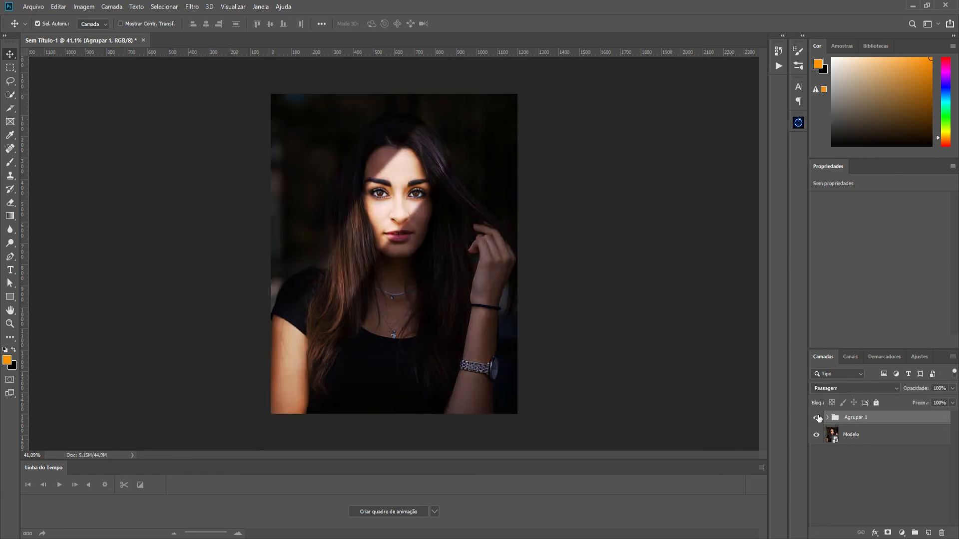